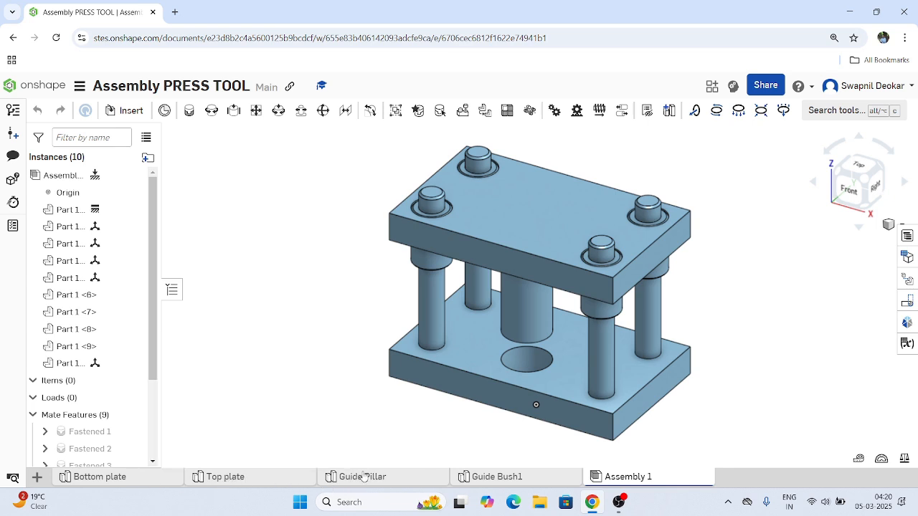
Set the description of the part in the Bottom plate studio to "Bottom Plate" and apply it.
mouse_move(380, 484)
mouse_move(487, 485)
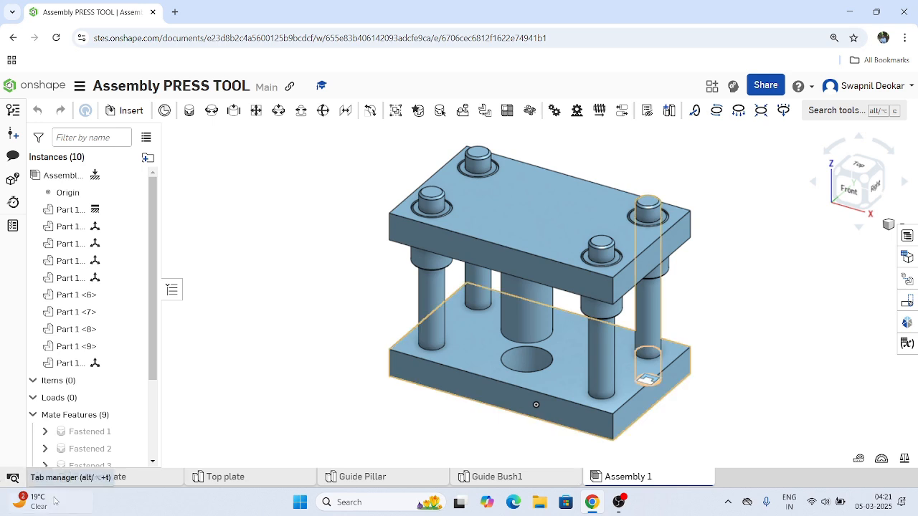
left_click(126, 479)
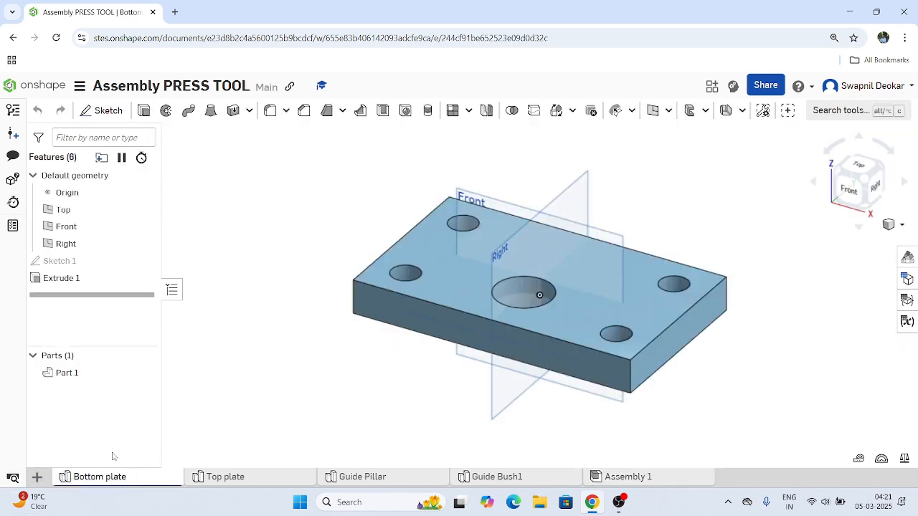
left_click(65, 373)
right_click(71, 378)
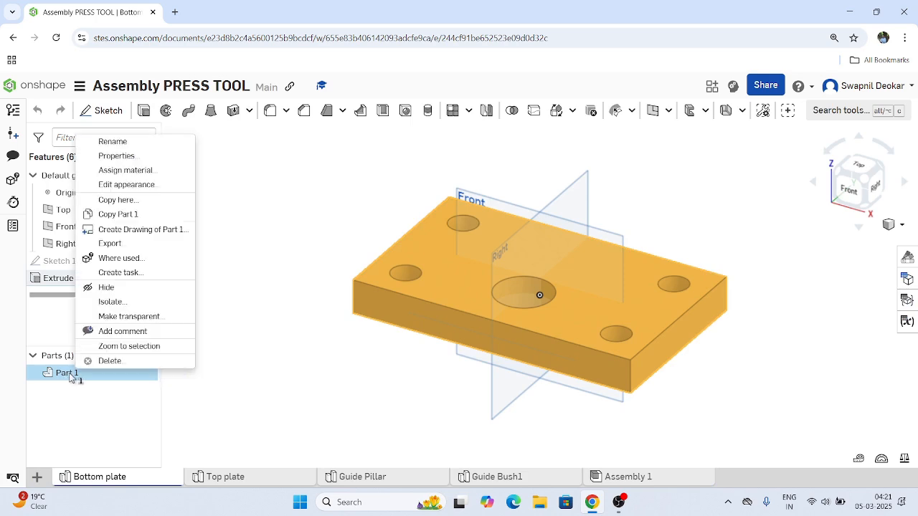
left_click(117, 156)
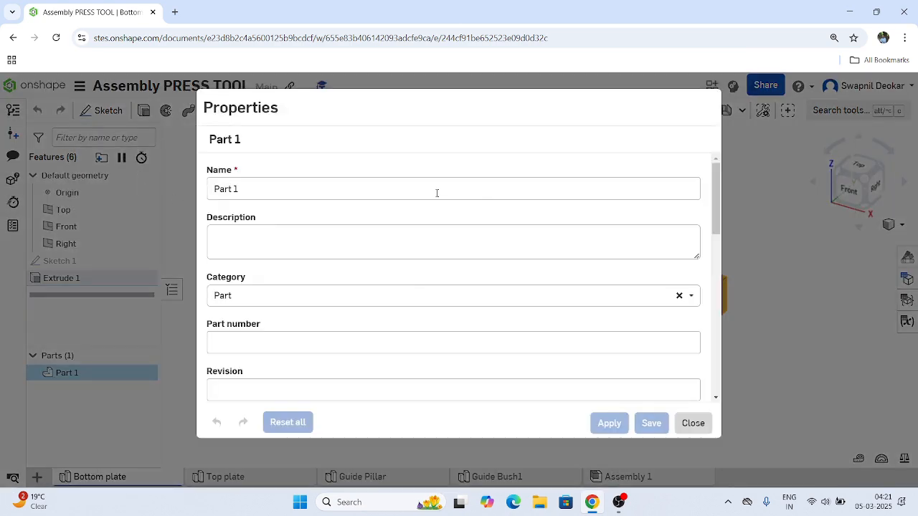
left_click(254, 239)
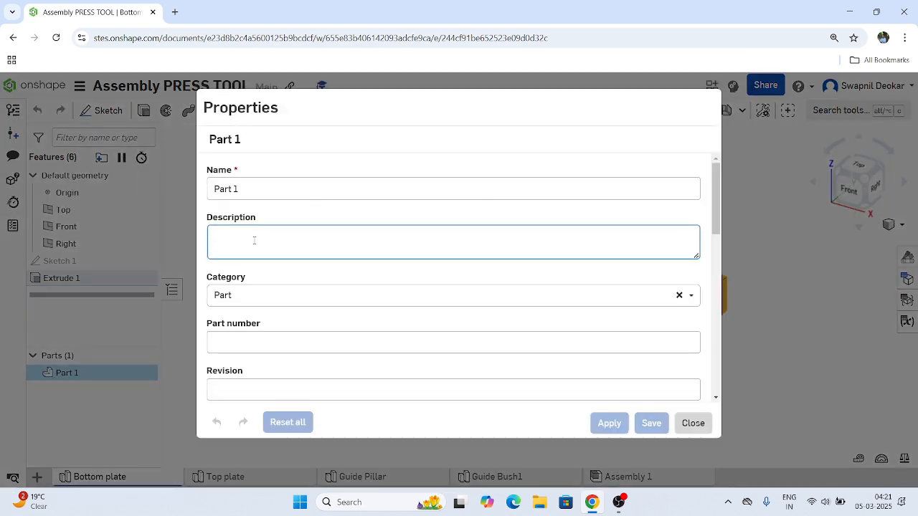
type("Bot")
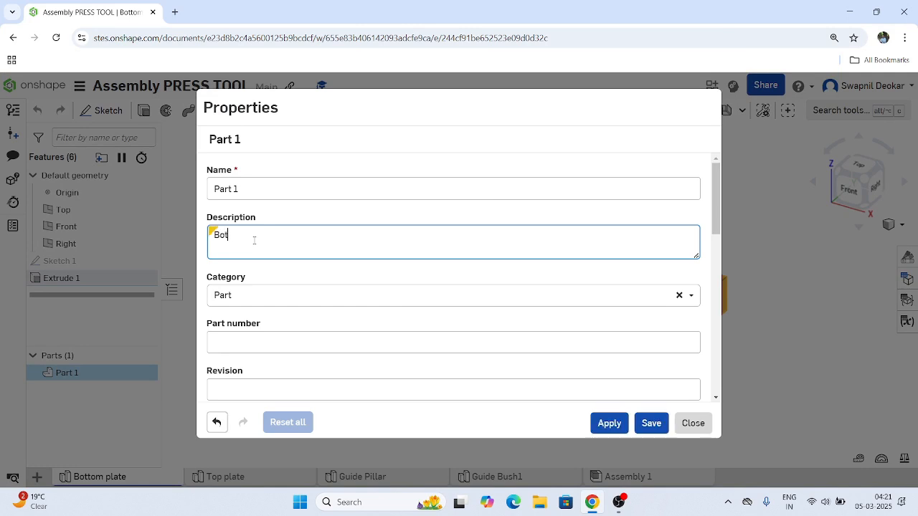
type("tom Plate")
left_click(601, 425)
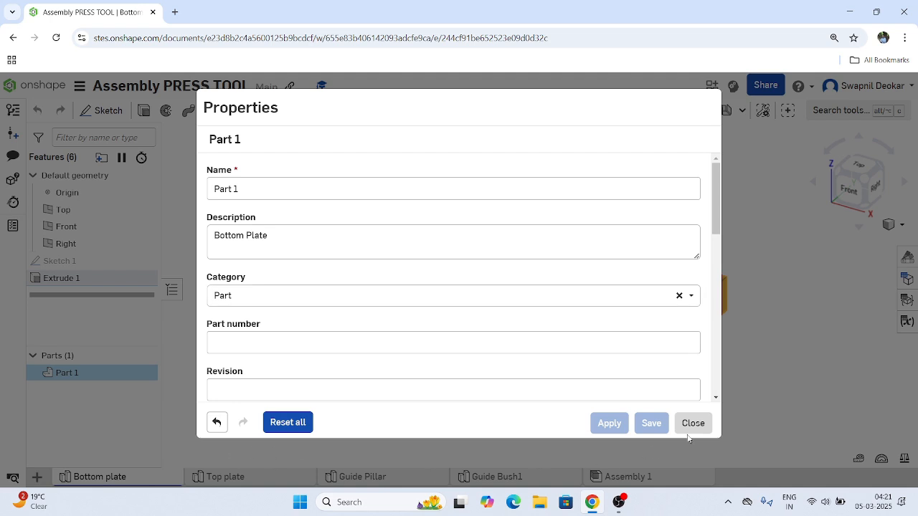
left_click(690, 428)
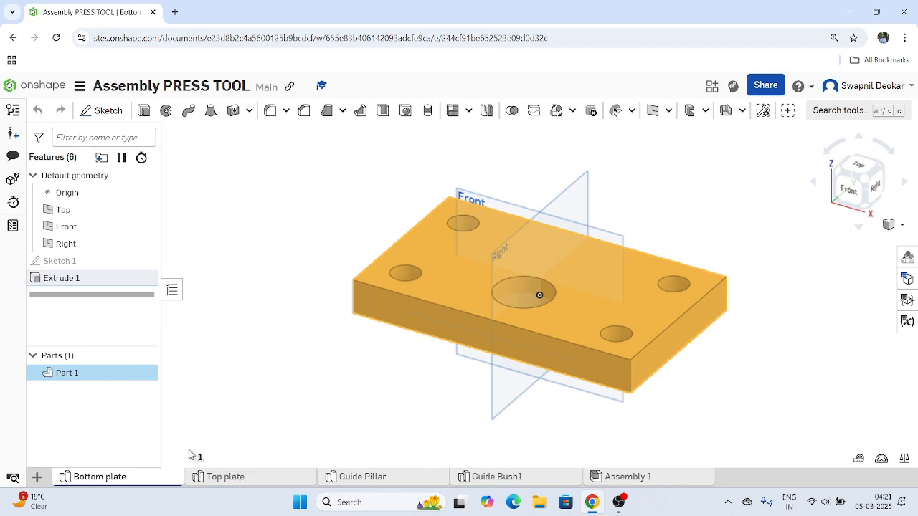
Assign 300 Series Stainless Steel from the Onshape Material Library to the bottom plate part.
right_click(88, 380)
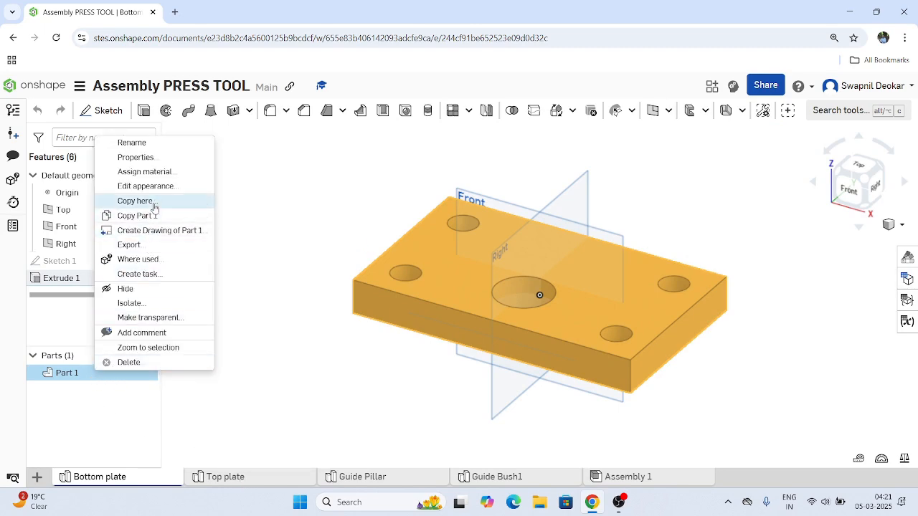
left_click(144, 171)
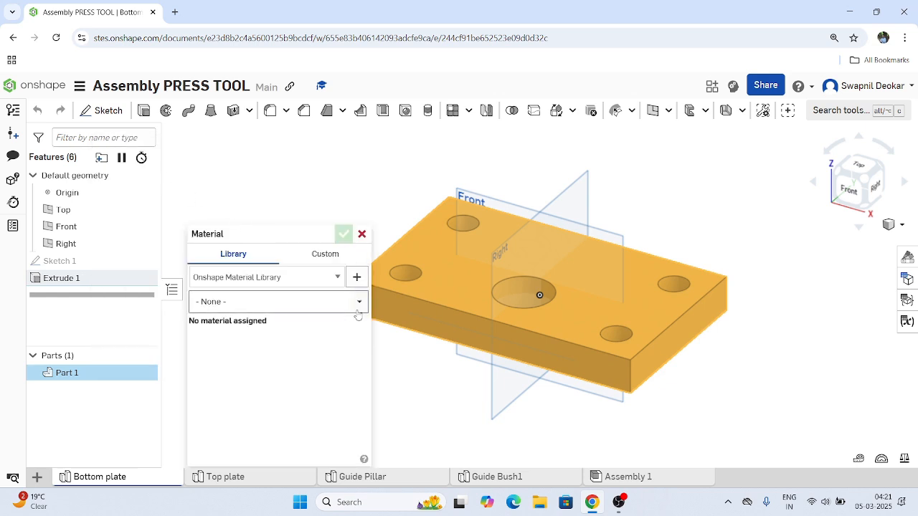
left_click(357, 303)
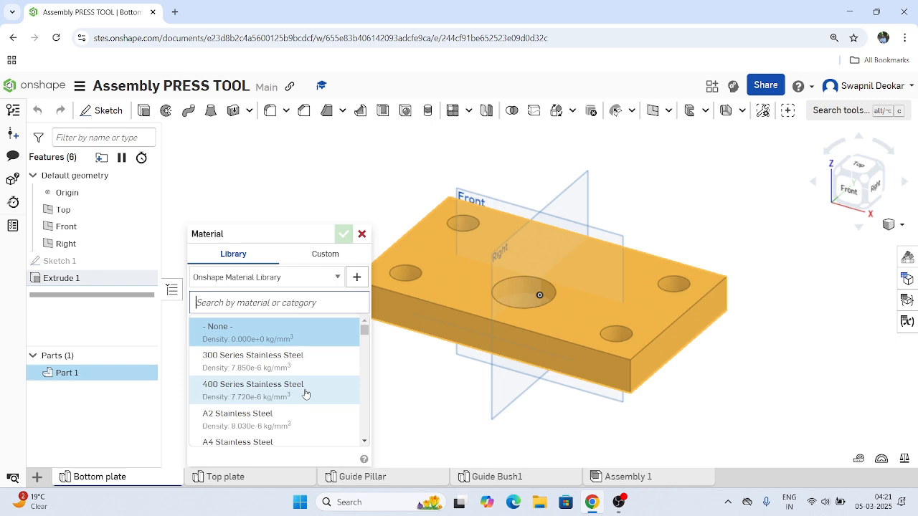
left_click(263, 362)
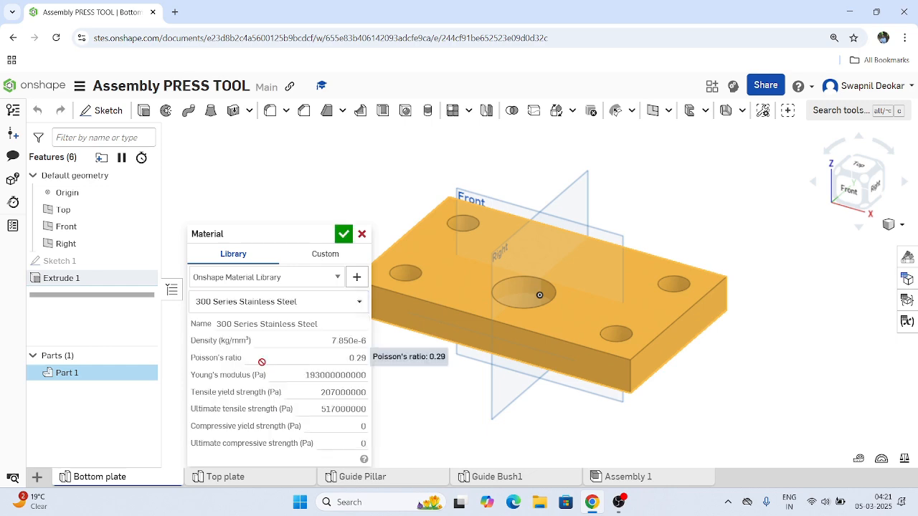
left_click(343, 236)
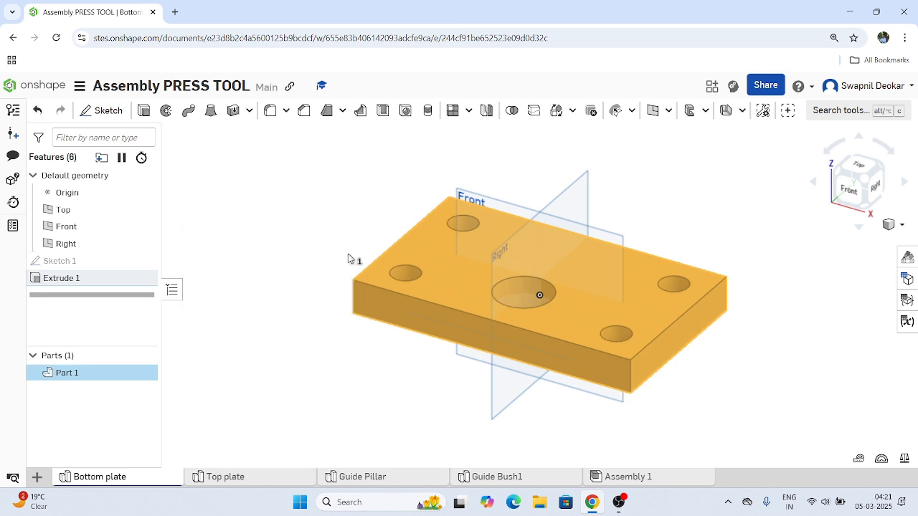
left_click(316, 359)
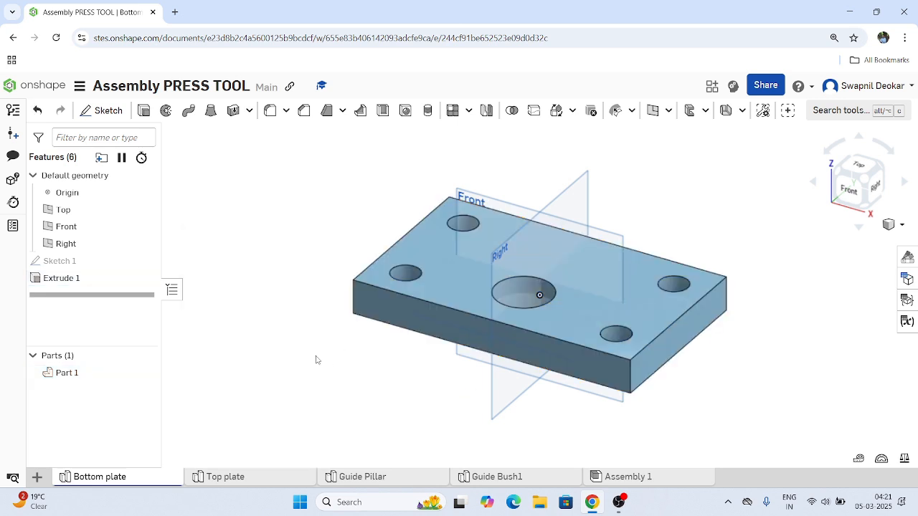
Give the part in the Top plate studio part number 02 and the description "Top Plate".
left_click(247, 480)
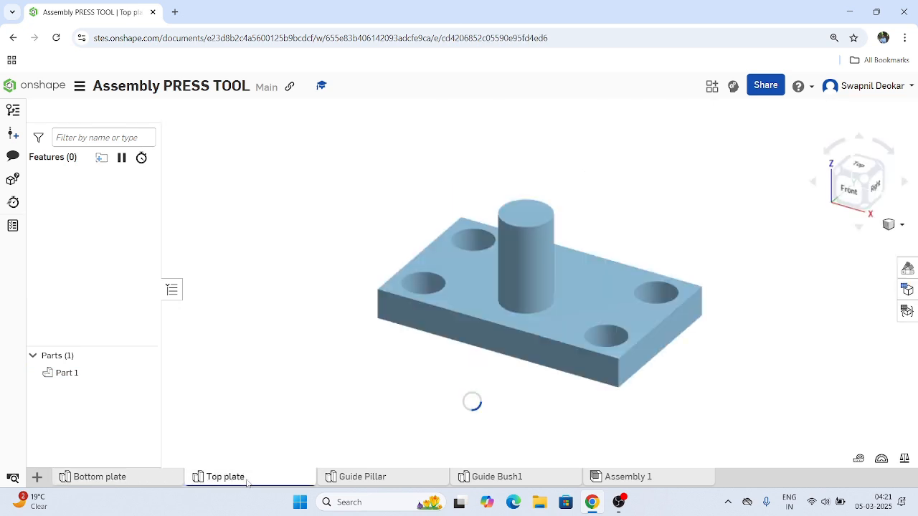
right_click(75, 373)
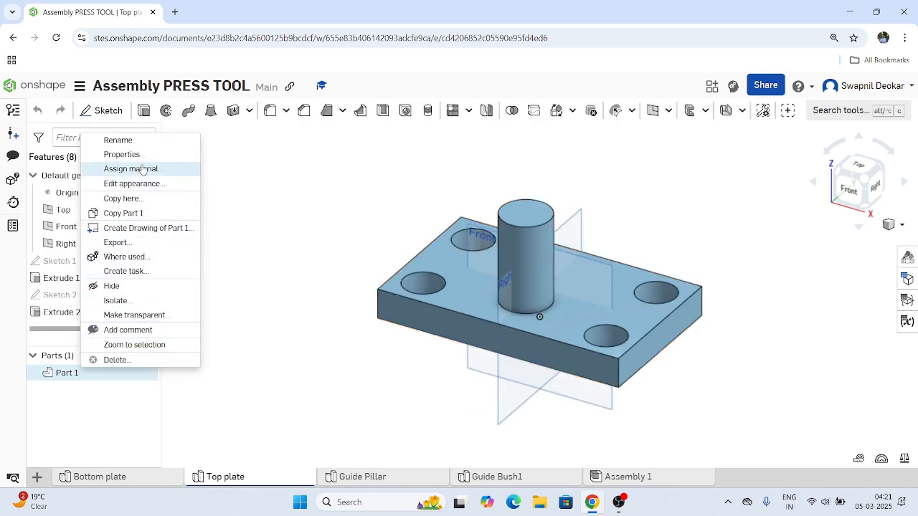
left_click(114, 155)
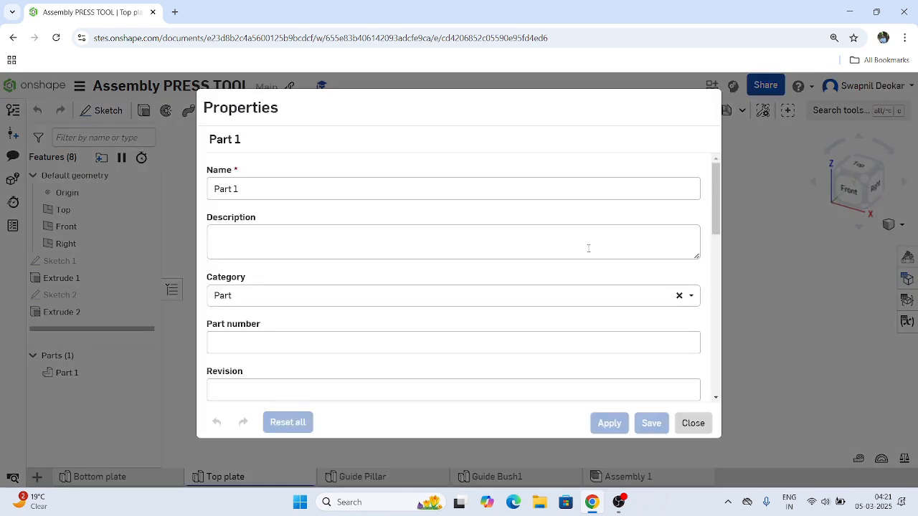
left_click(259, 349)
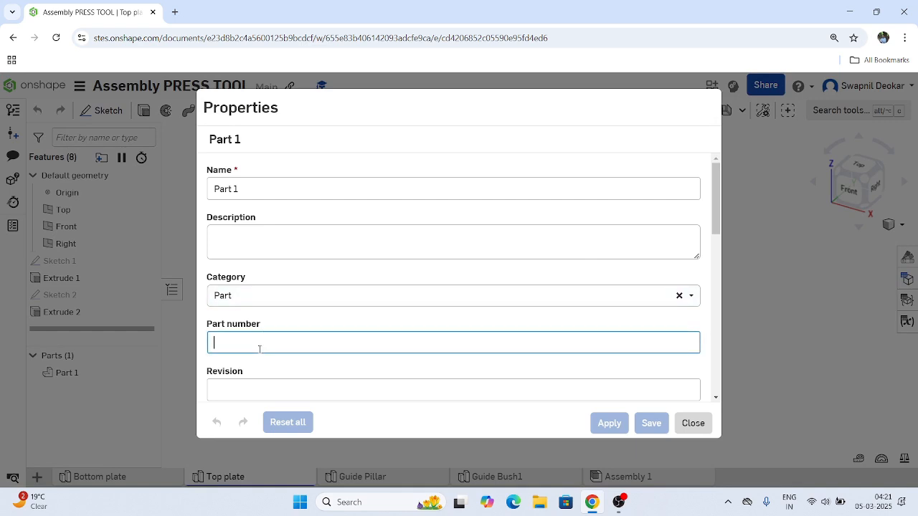
type("02")
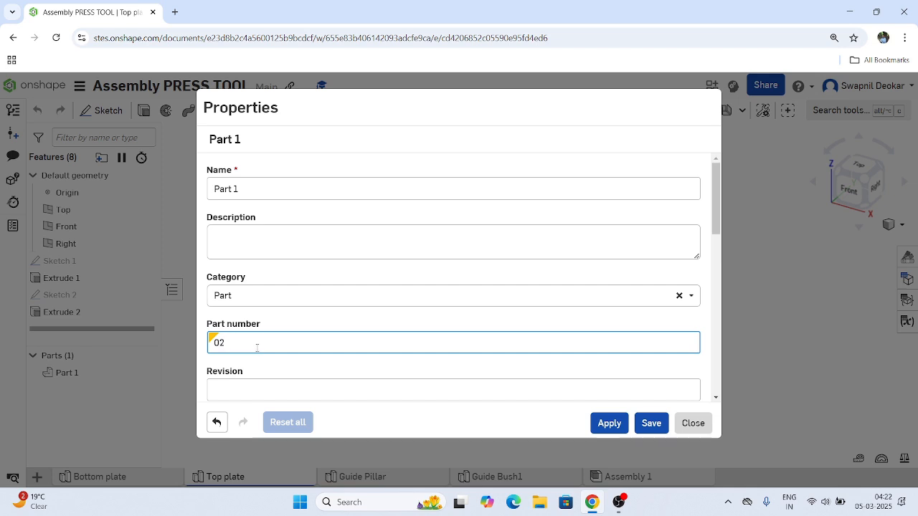
left_click(246, 240)
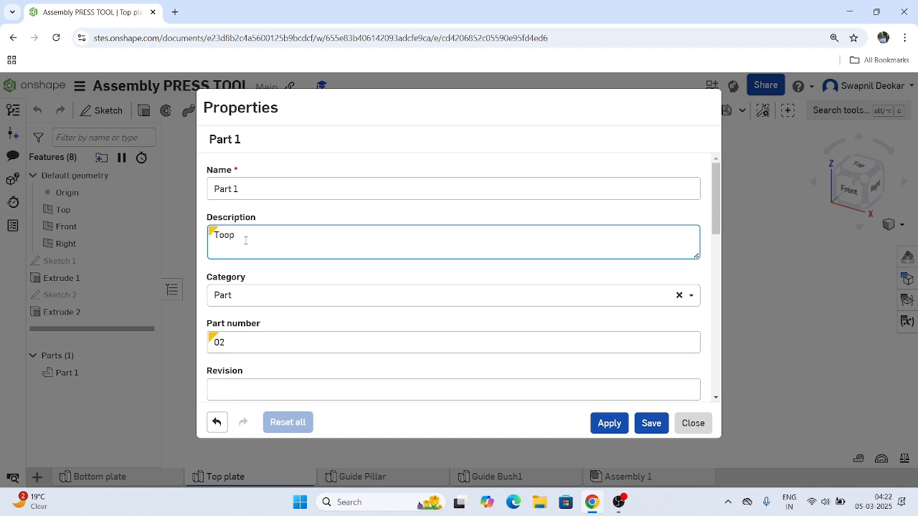
type("Toop")
key("BackSpace")
type("Plate")
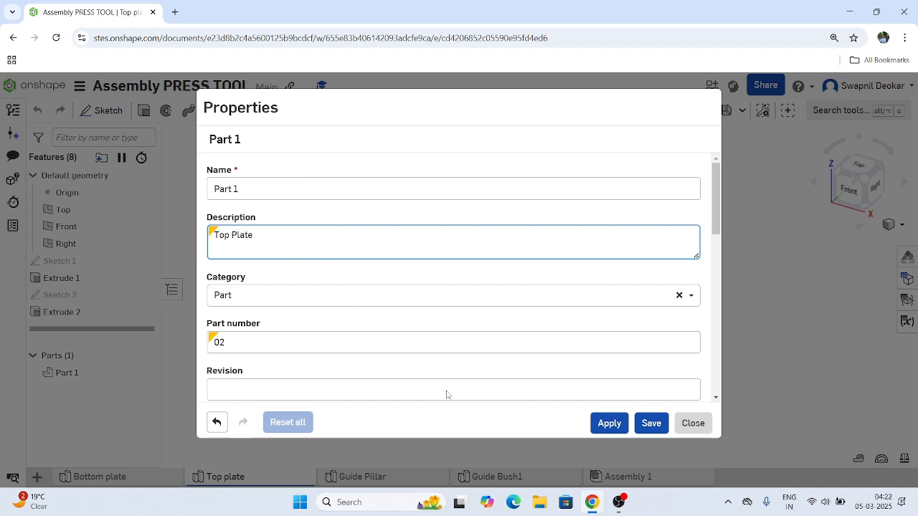
left_click(608, 422)
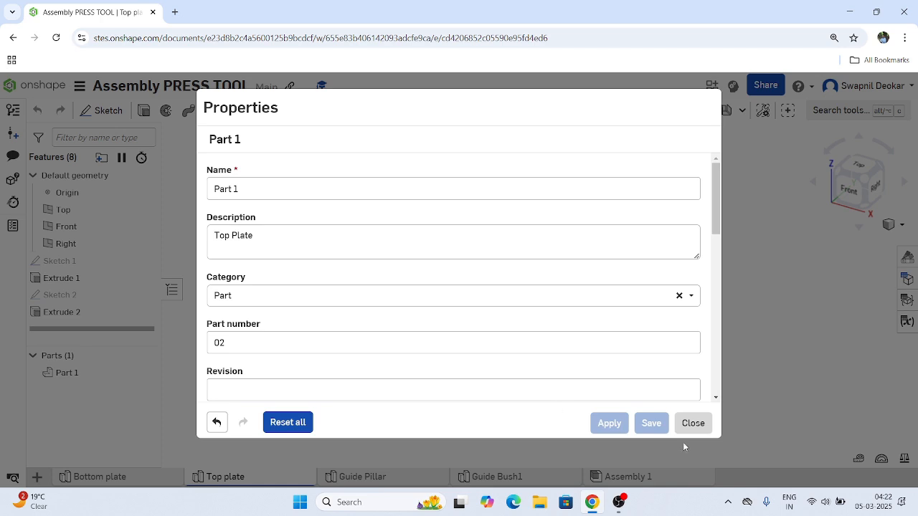
left_click(692, 424)
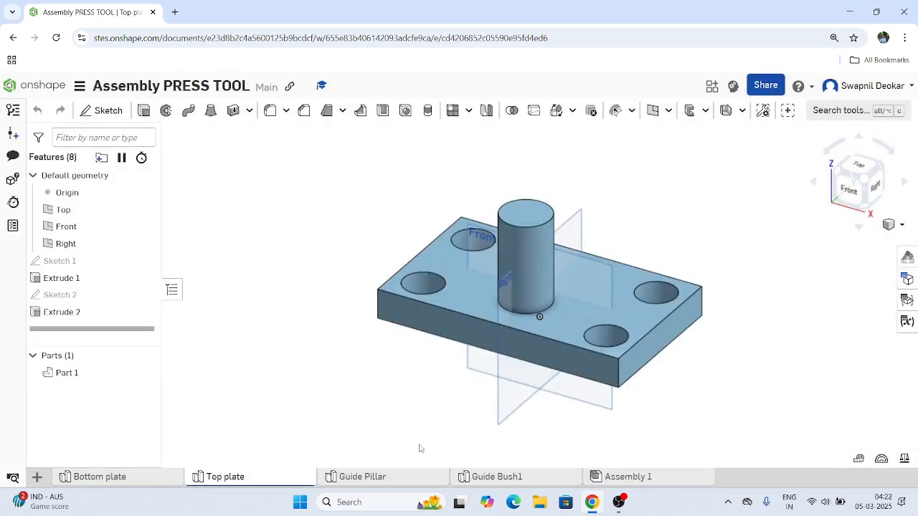
right_click(369, 479)
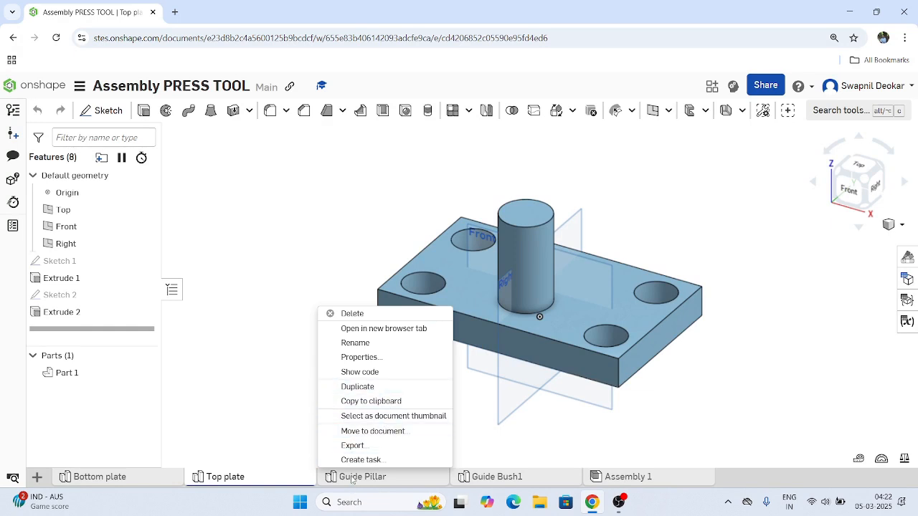
left_click(352, 477)
left_click(359, 477)
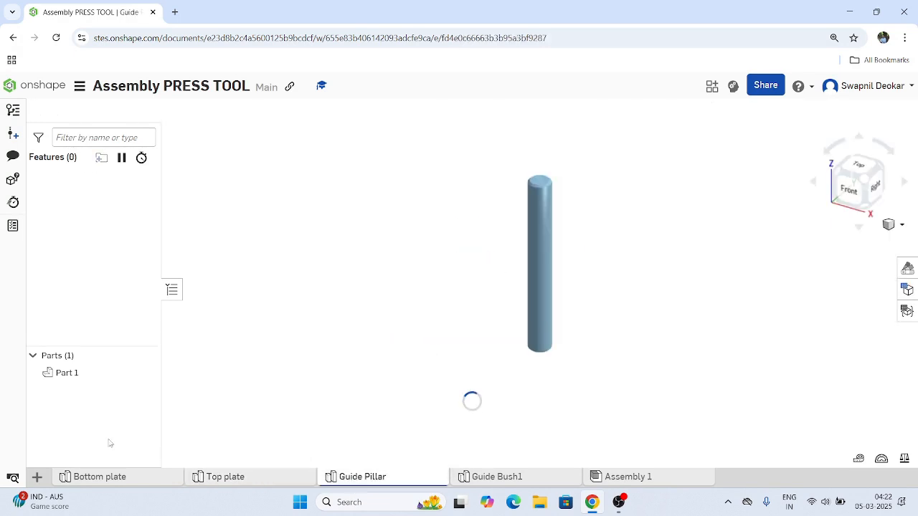
left_click(72, 379)
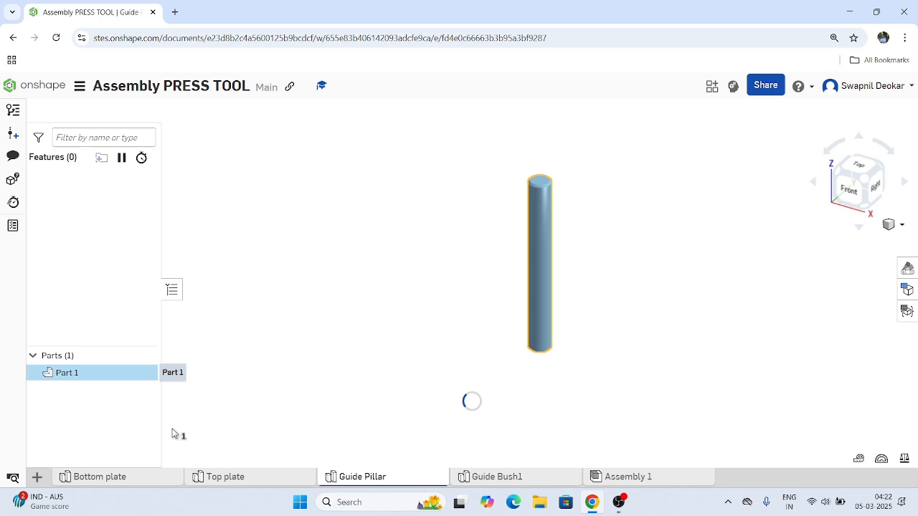
Assign A2 Stainless Steel from the Onshape Material Library to the part in the Top plate studio.
left_click(261, 482)
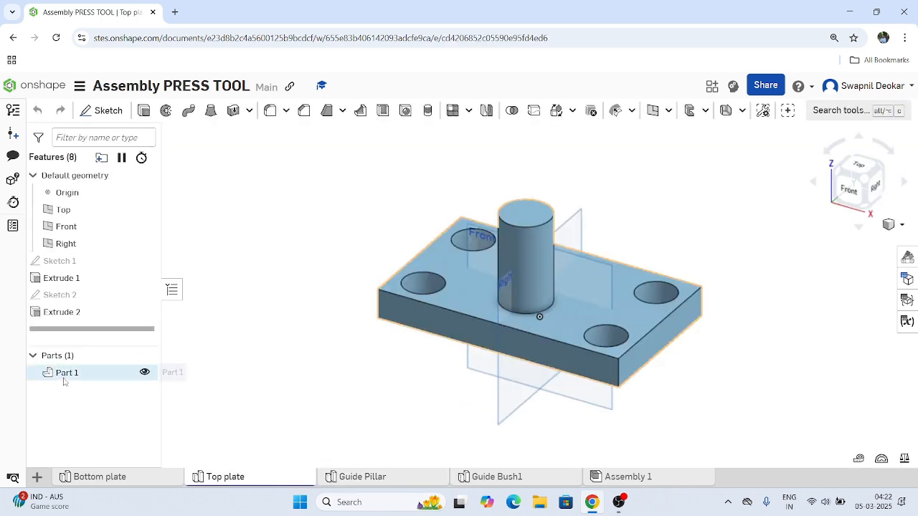
right_click(64, 381)
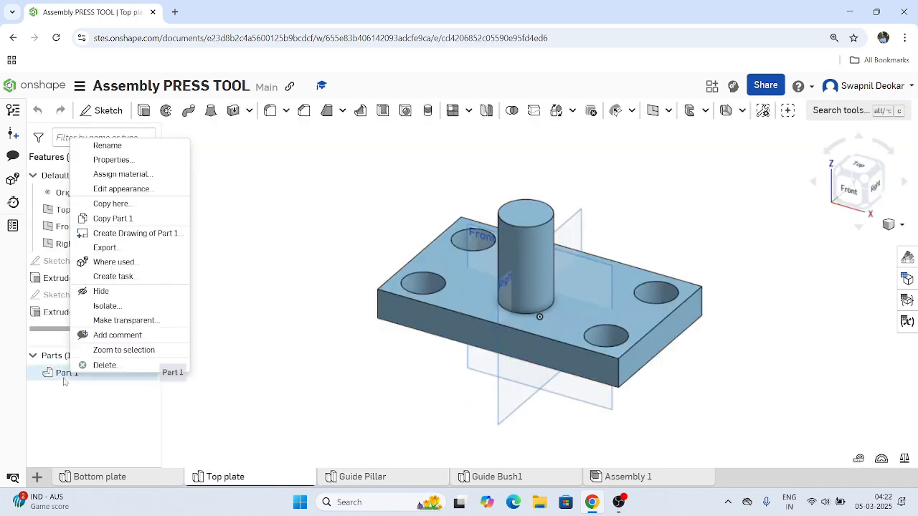
left_click(135, 181)
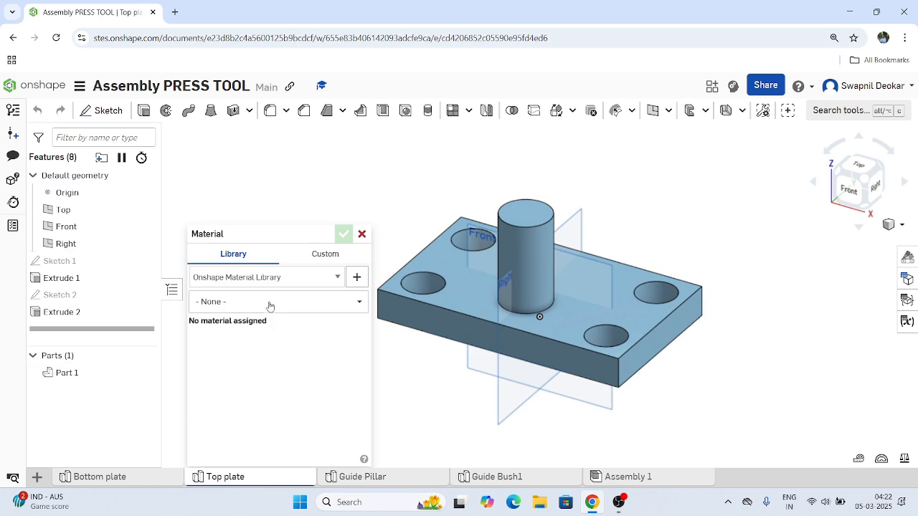
left_click(358, 302)
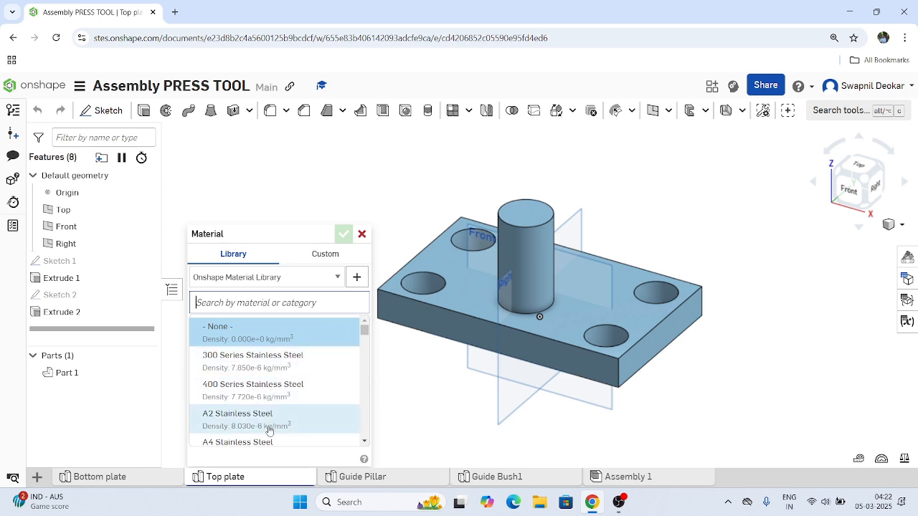
scroll(269, 431, "down", 3)
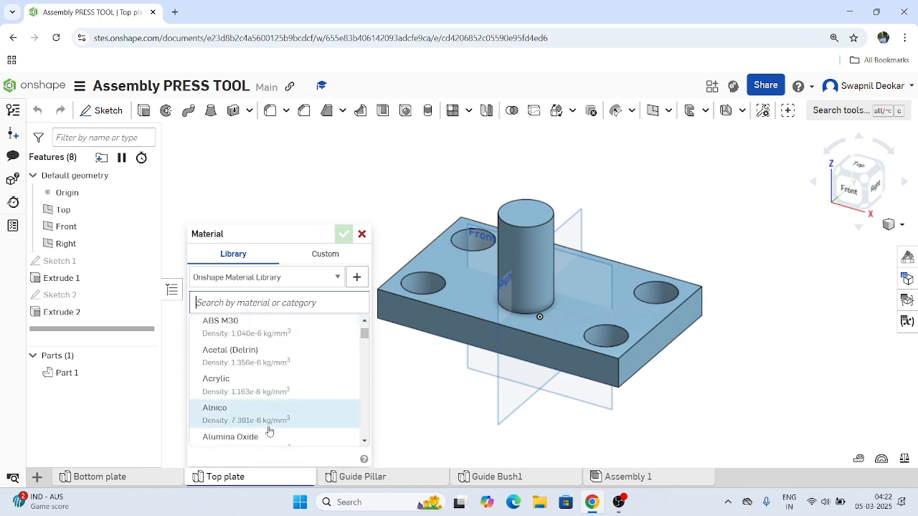
scroll(269, 430, "up", 2)
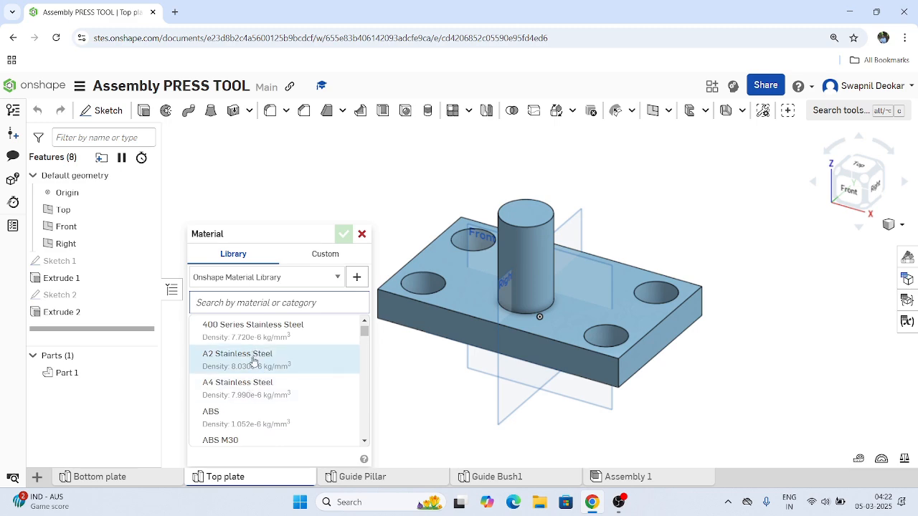
left_click(252, 361)
left_click(343, 234)
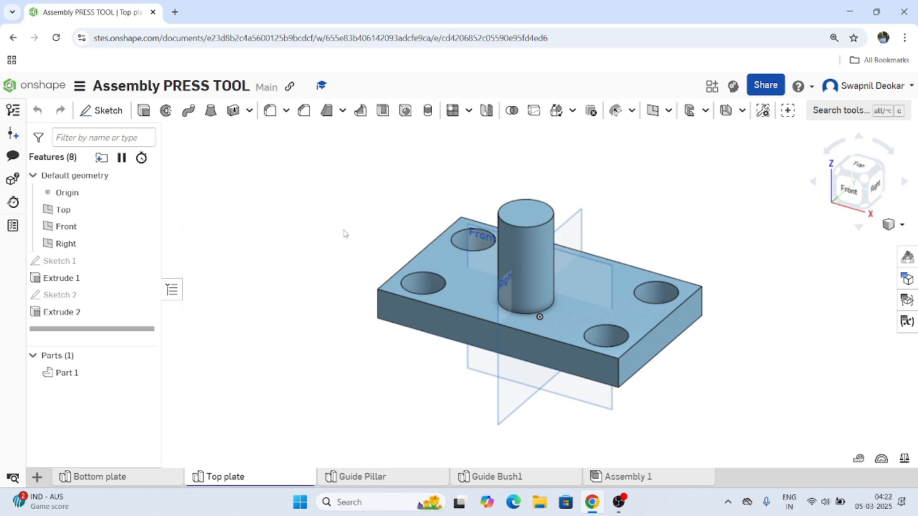
Assign Silicone Rubber from the Onshape Material Library to the part in the Guide Bush1 studio.
left_click(491, 477)
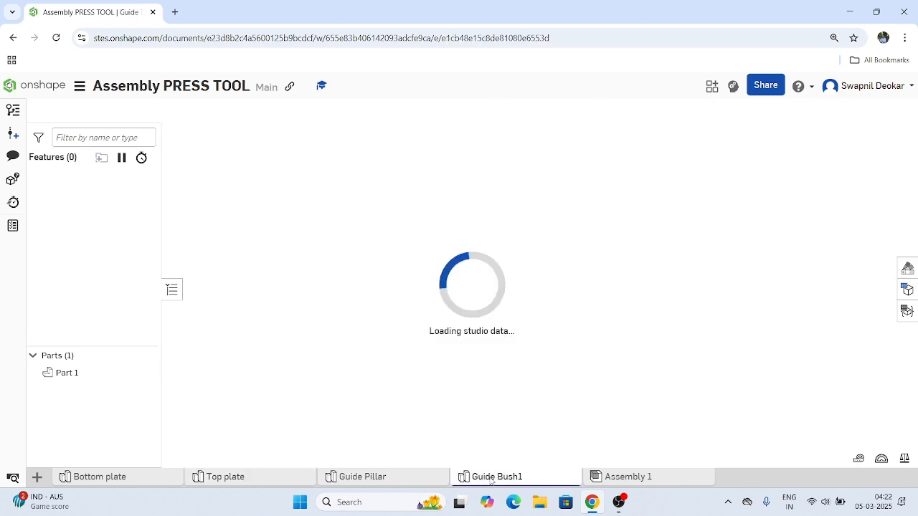
right_click(60, 377)
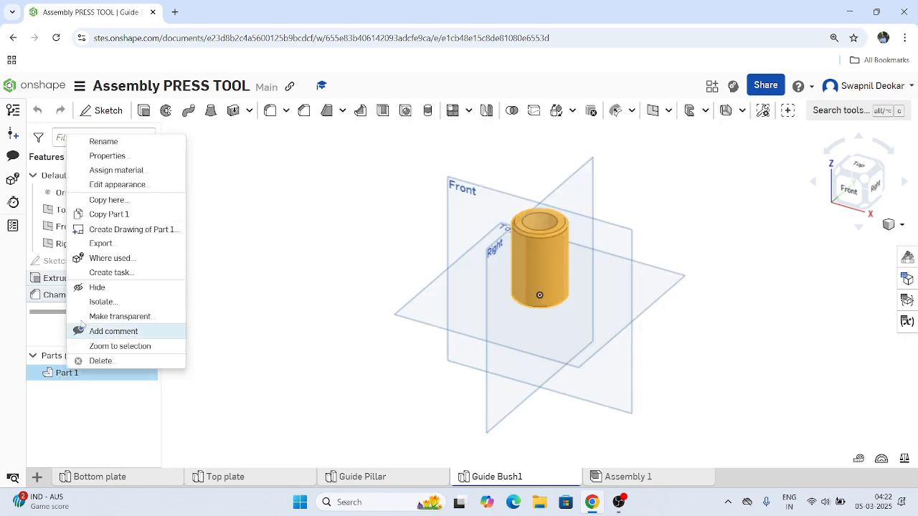
left_click(123, 175)
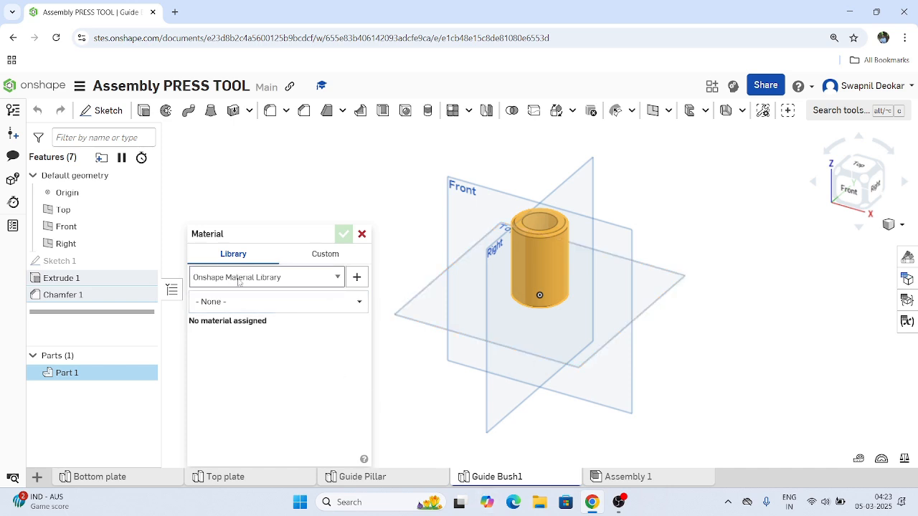
left_click(239, 301)
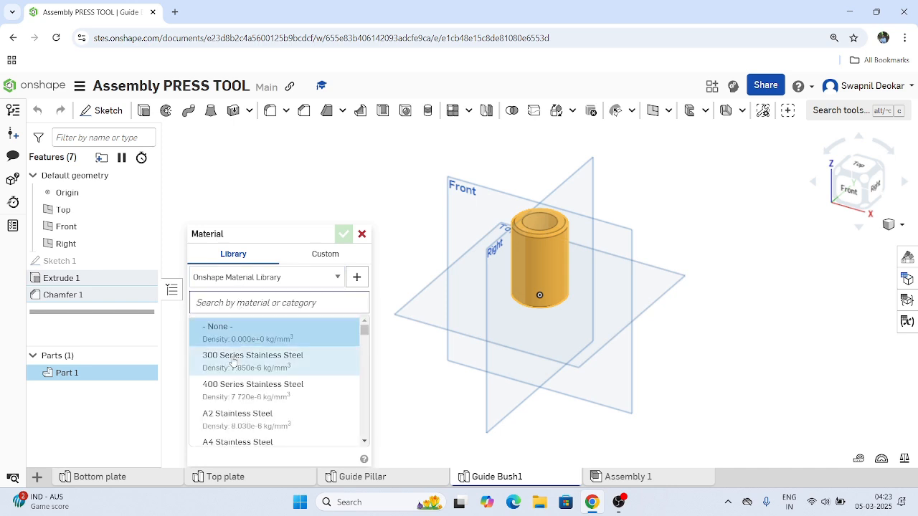
scroll(229, 411, "down", 3)
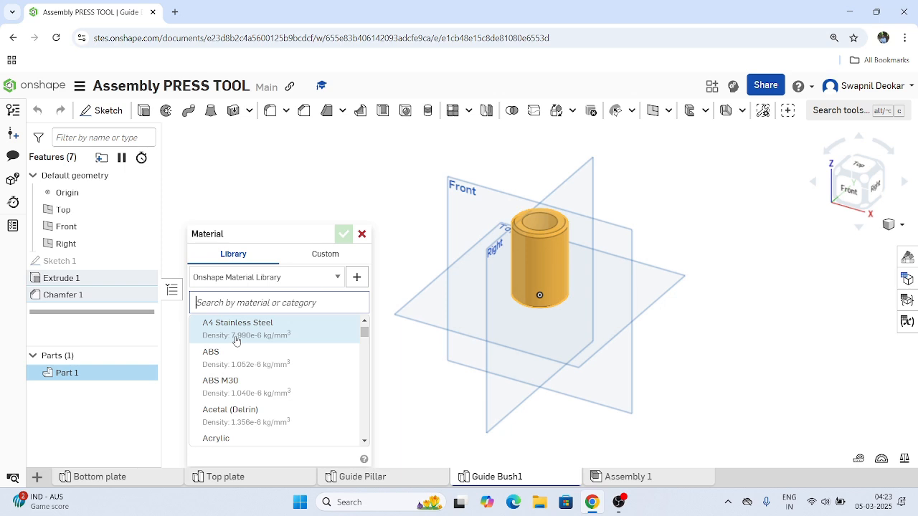
type("rubb")
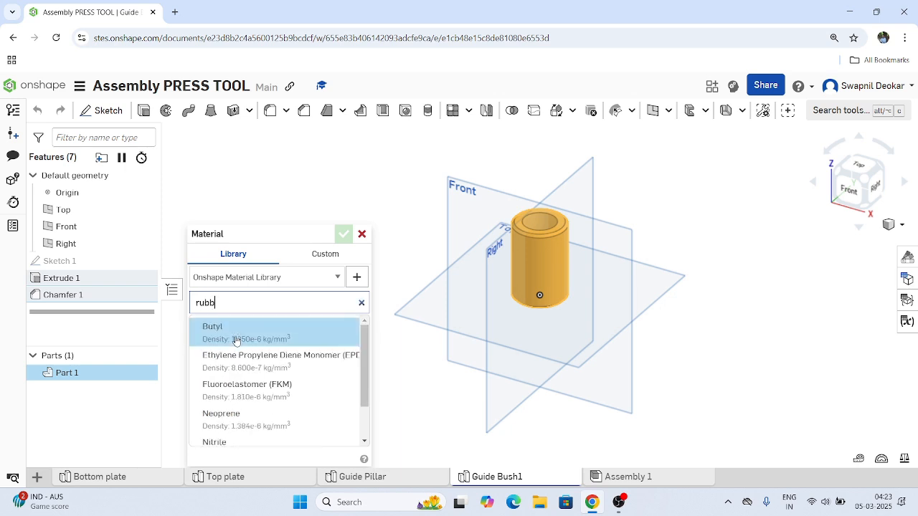
type("er")
scroll(259, 358, "down", 1)
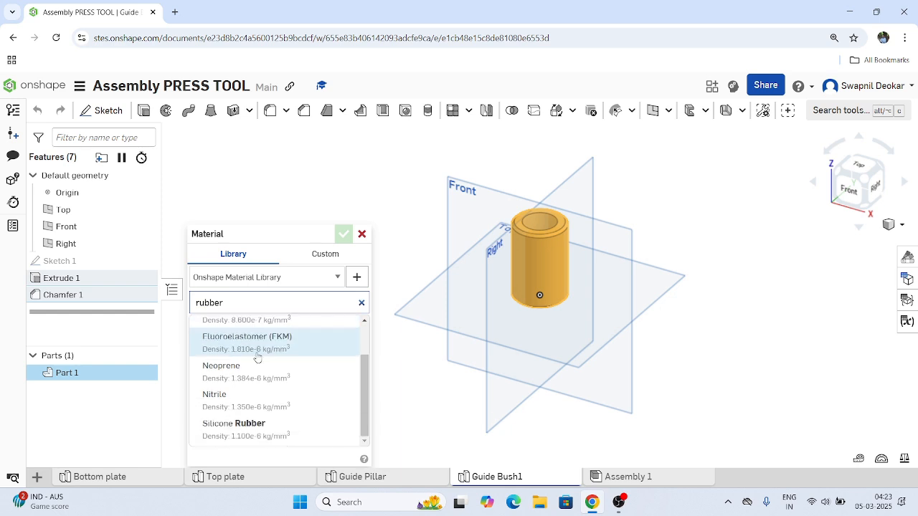
left_click(269, 428)
left_click(345, 238)
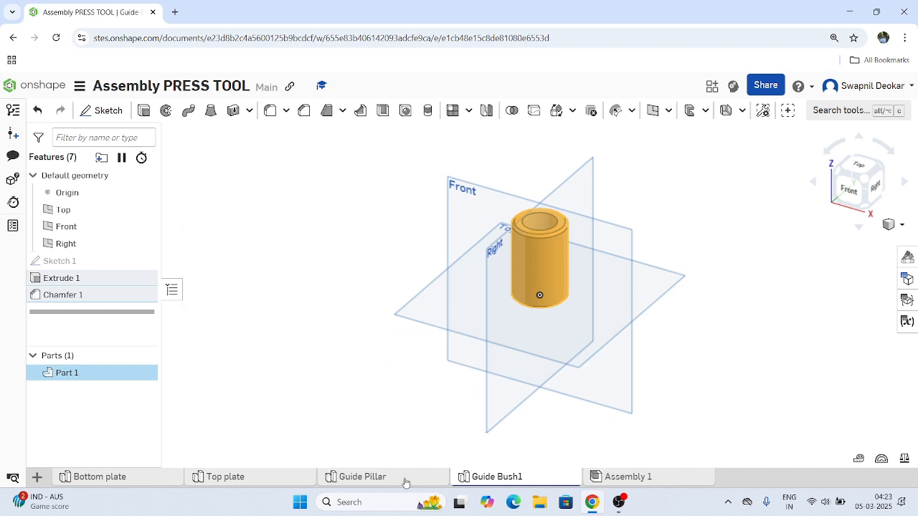
Give the guide bush part the part number 04 and the description "Guide Bush", and apply the properties.
right_click(55, 374)
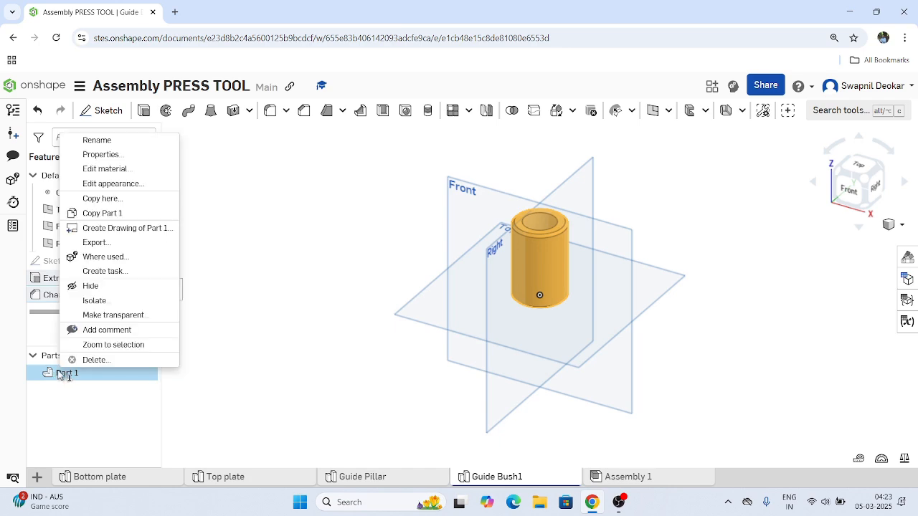
left_click(124, 157)
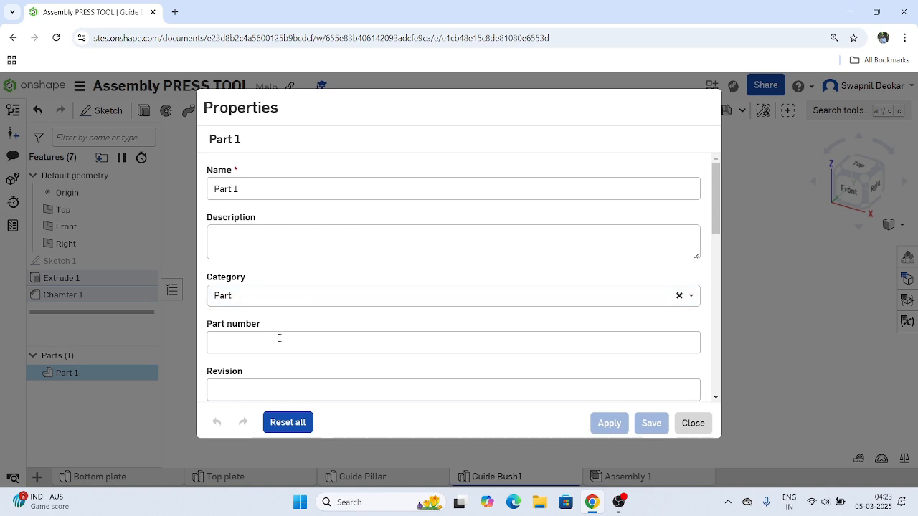
left_click(280, 338)
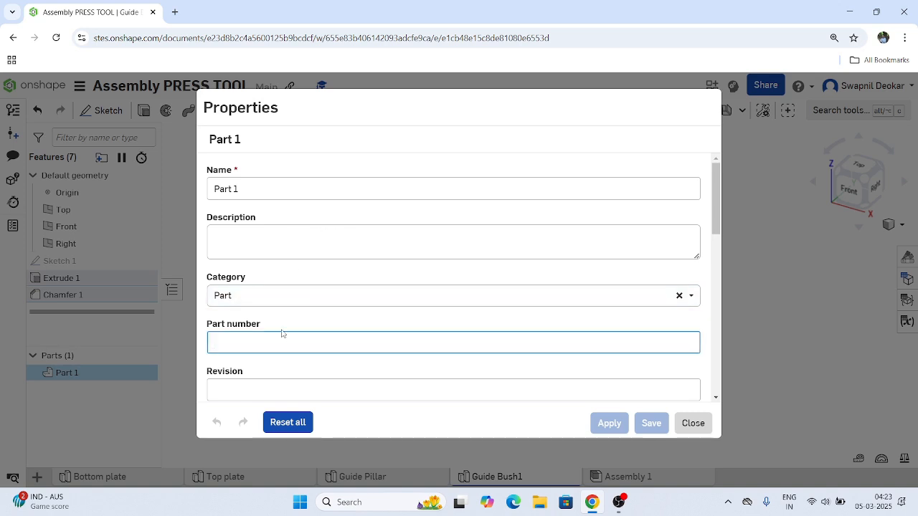
type("04")
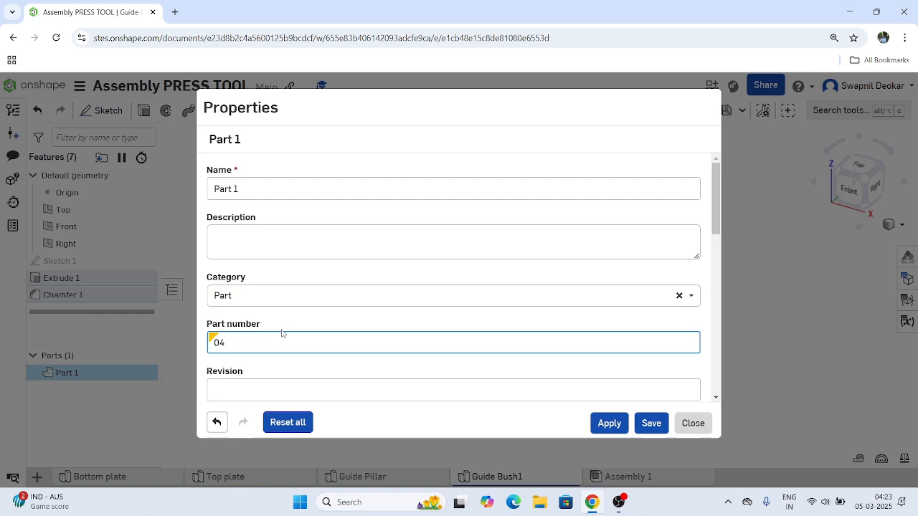
left_click(269, 242)
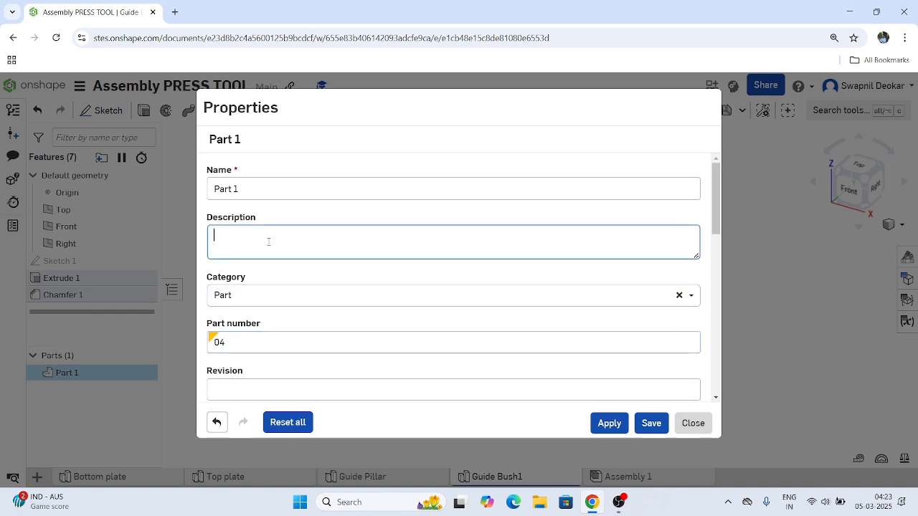
type("Guide Bush")
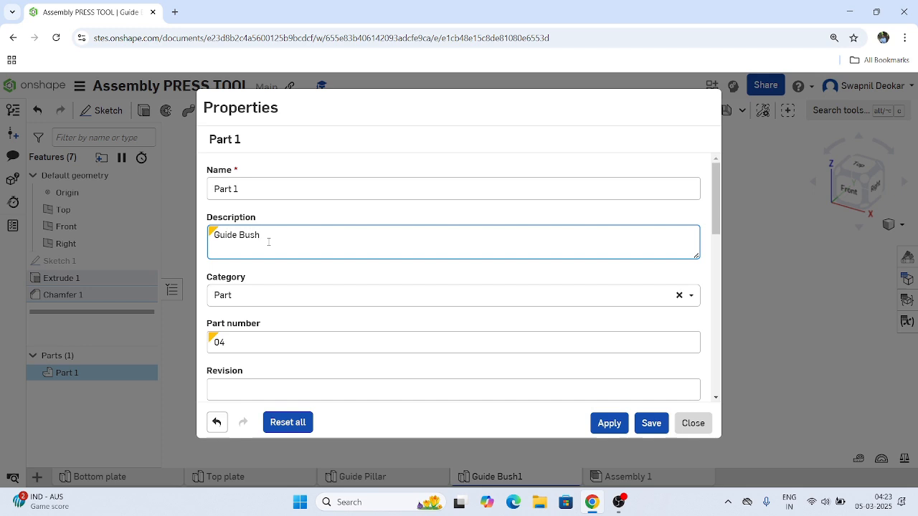
left_click(608, 424)
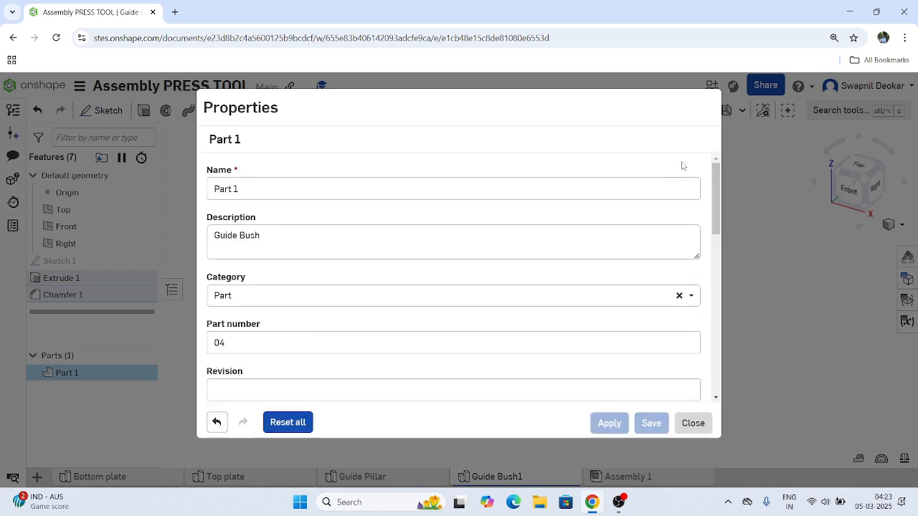
left_click(693, 423)
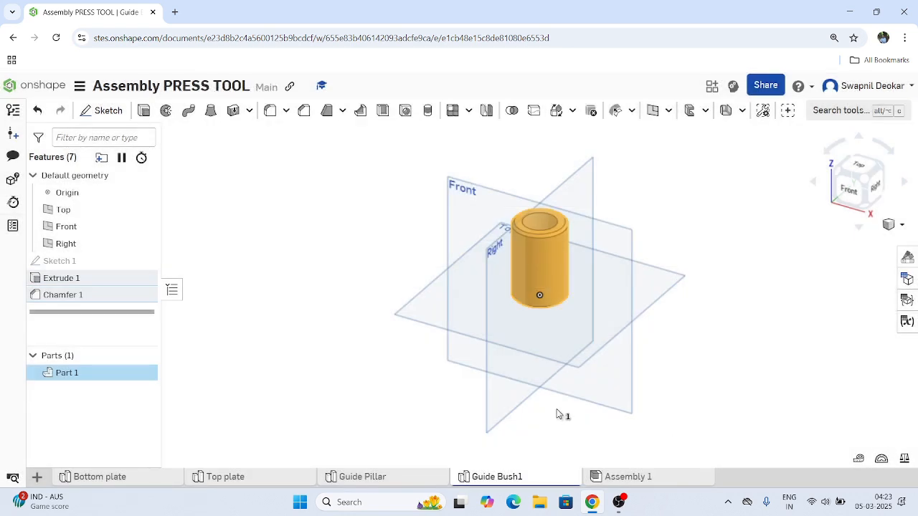
Give the part in the Guide Pillar studio part number 03 and the description "Guide Pillar", and apply the properties.
left_click(366, 477)
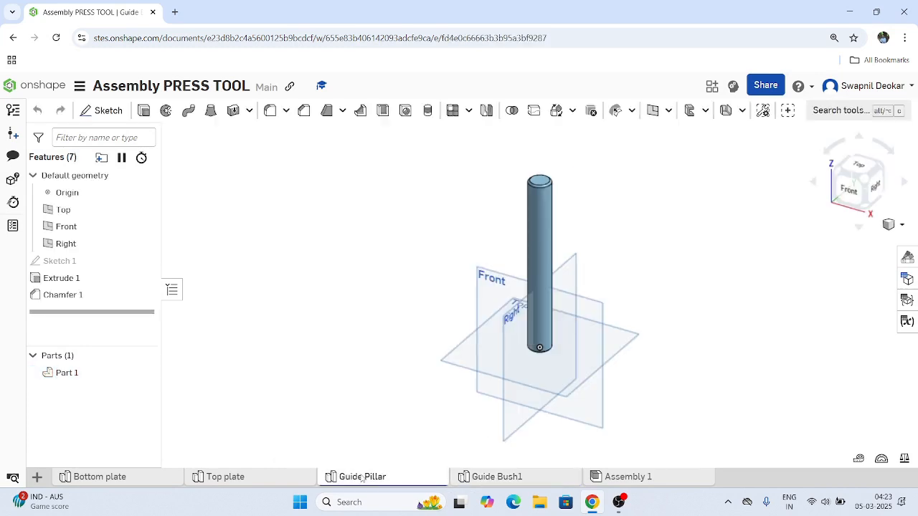
right_click(54, 374)
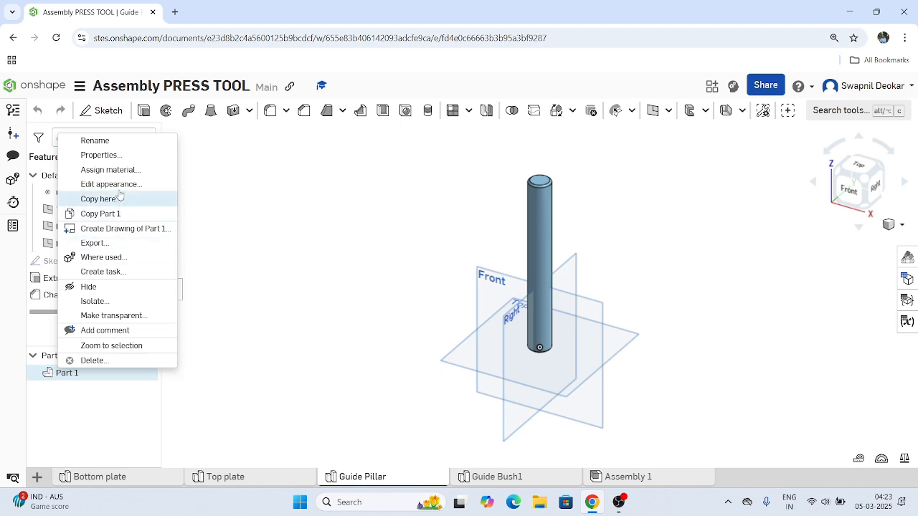
left_click(99, 155)
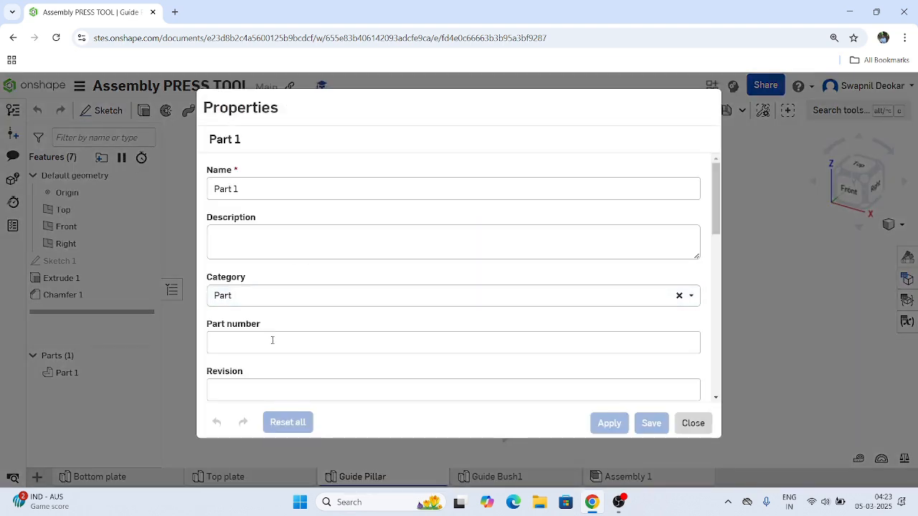
left_click(273, 340)
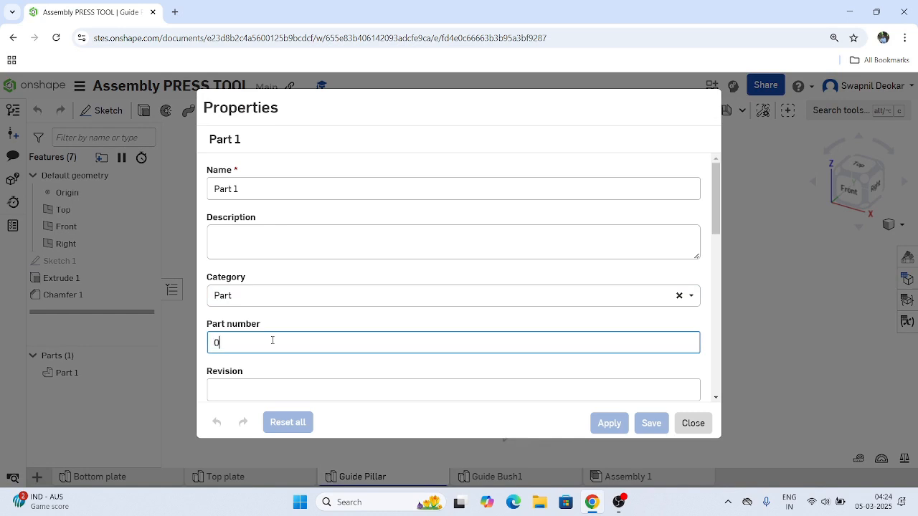
type("3")
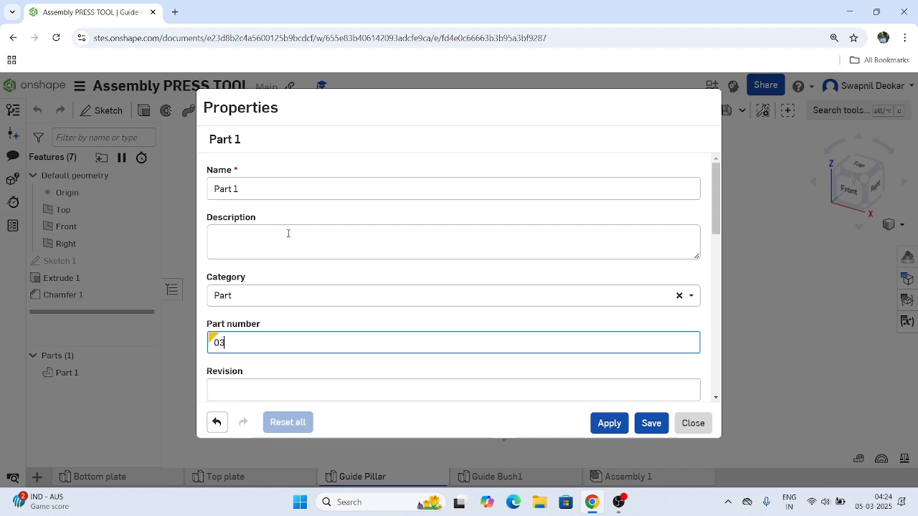
left_click(286, 231)
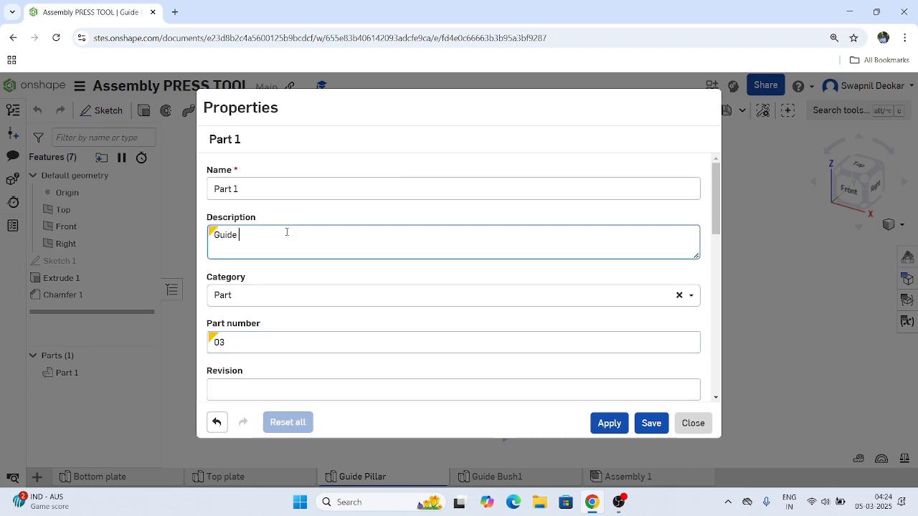
type("Guide Pi")
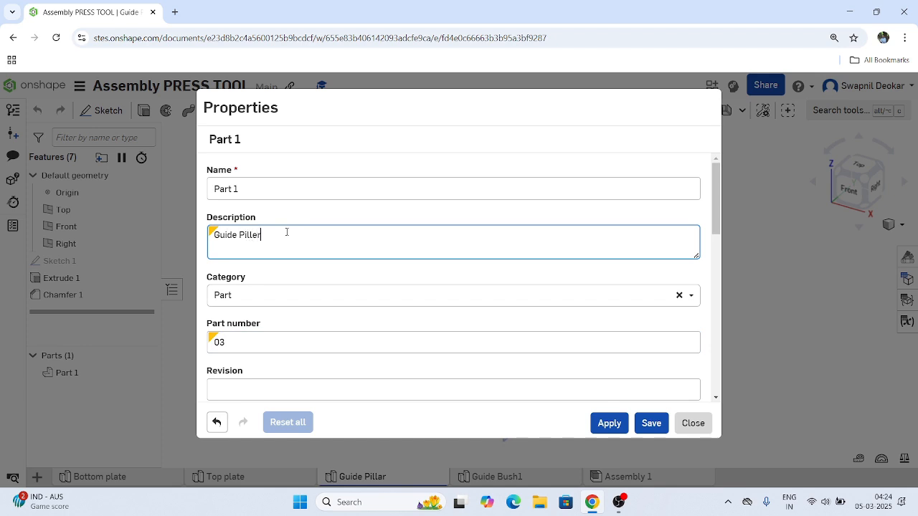
type("lle")
key("BackSpace")
left_click(599, 425)
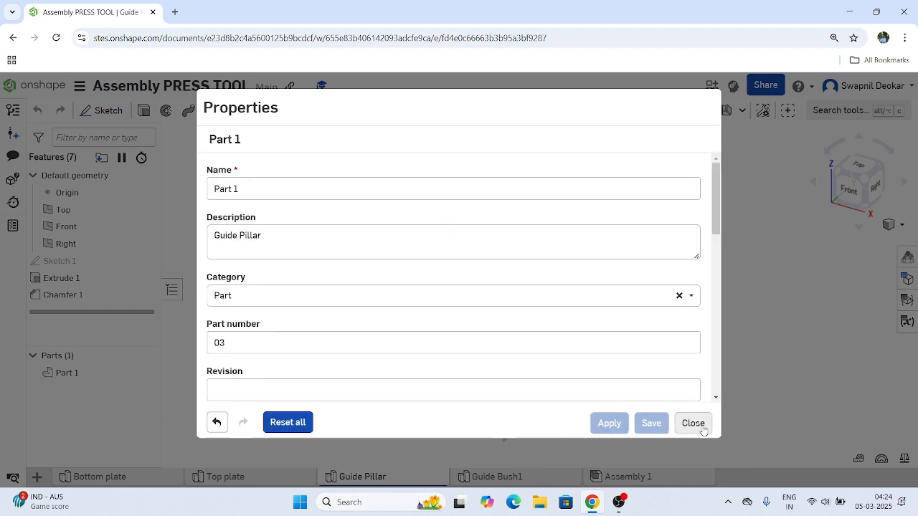
left_click(701, 428)
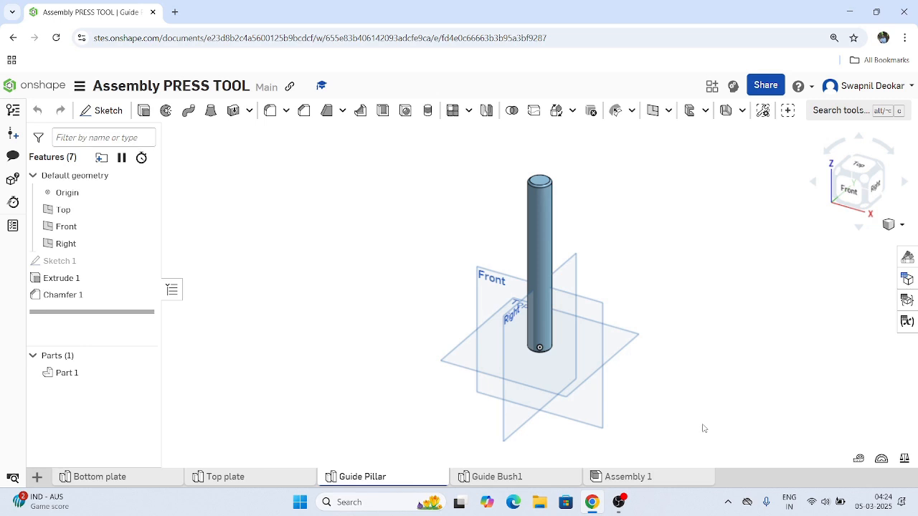
Show the bill of materials of Assembly 1 and set the Bottom Plate's part number to 01 in it.
left_click(626, 477)
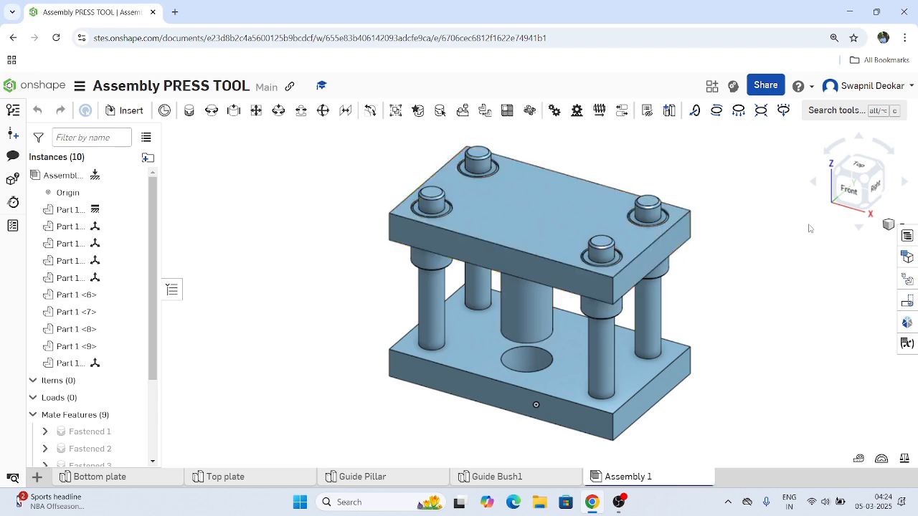
left_click(907, 238)
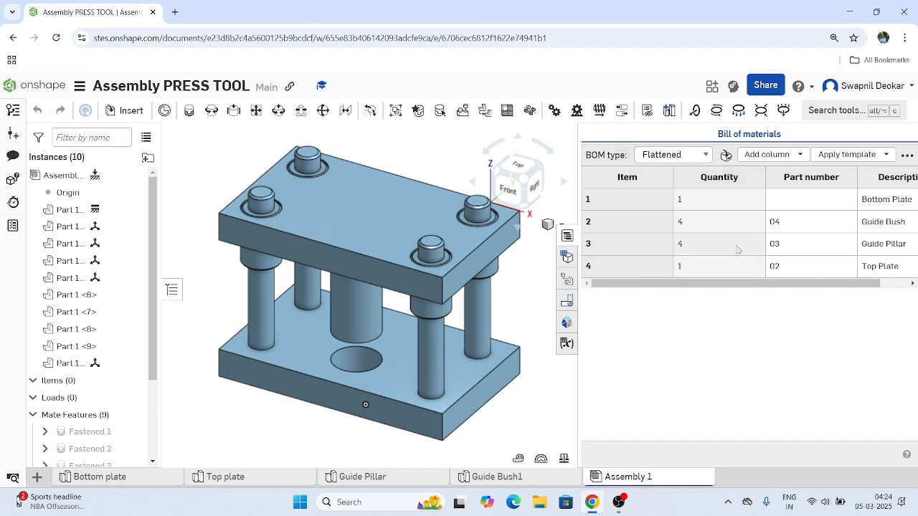
left_click(783, 208)
left_click(783, 202)
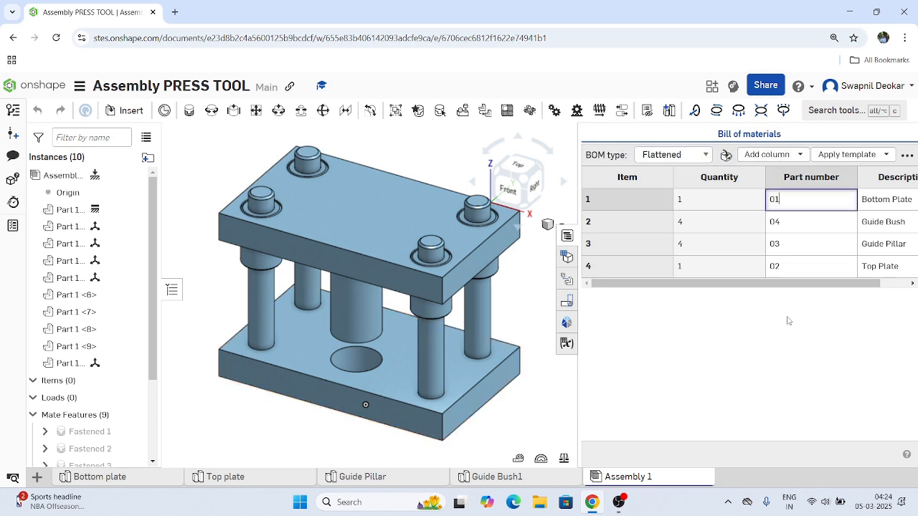
Widen the bill of materials and add a Material column to it.
left_click_drag(578, 259, 465, 258)
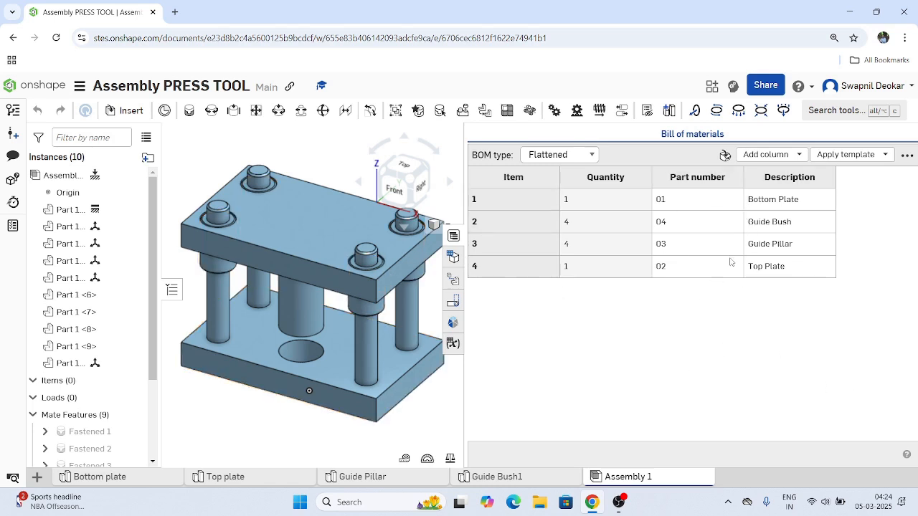
left_click(765, 154)
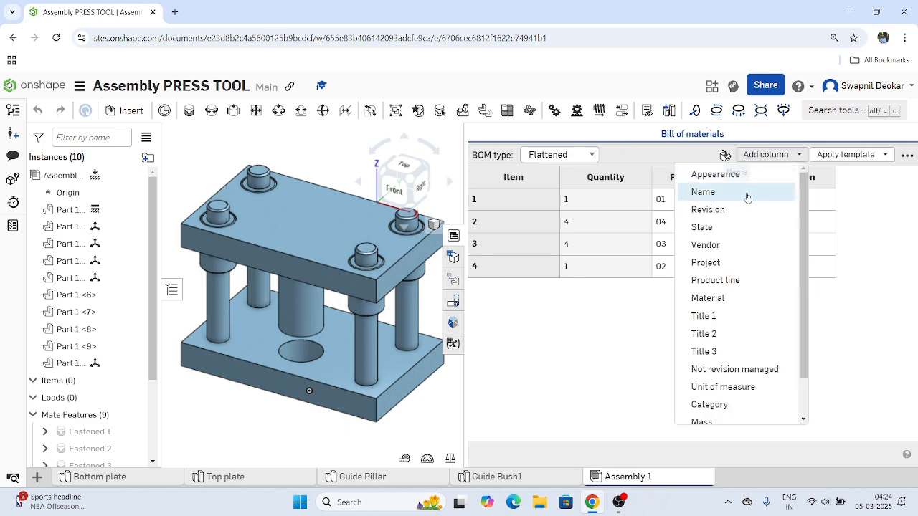
left_click(721, 298)
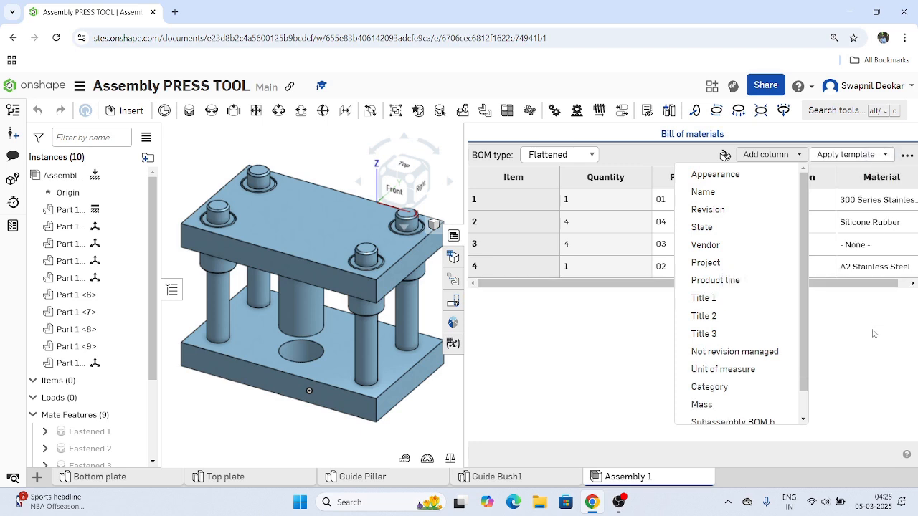
left_click(870, 358)
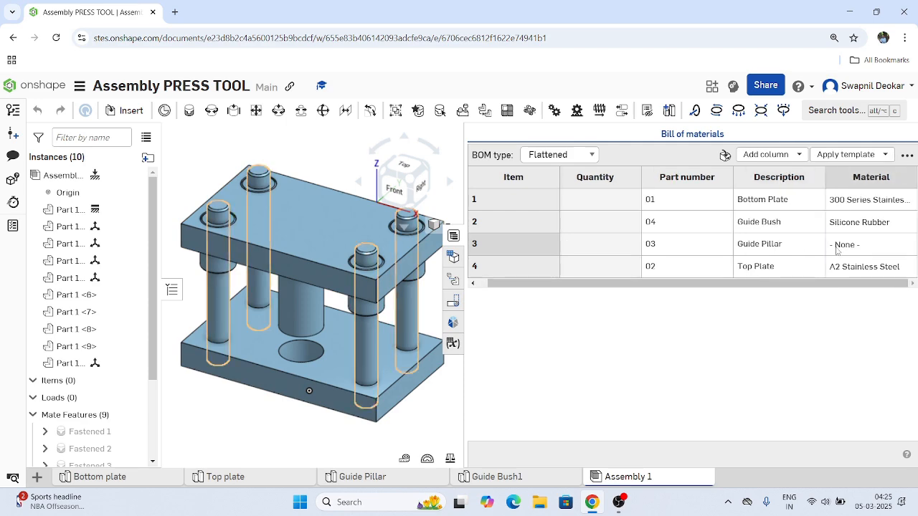
Assign 300 Series Stainless Steel from the Onshape Material Library to the Guide Pillar in the bill of materials.
double_click(838, 249)
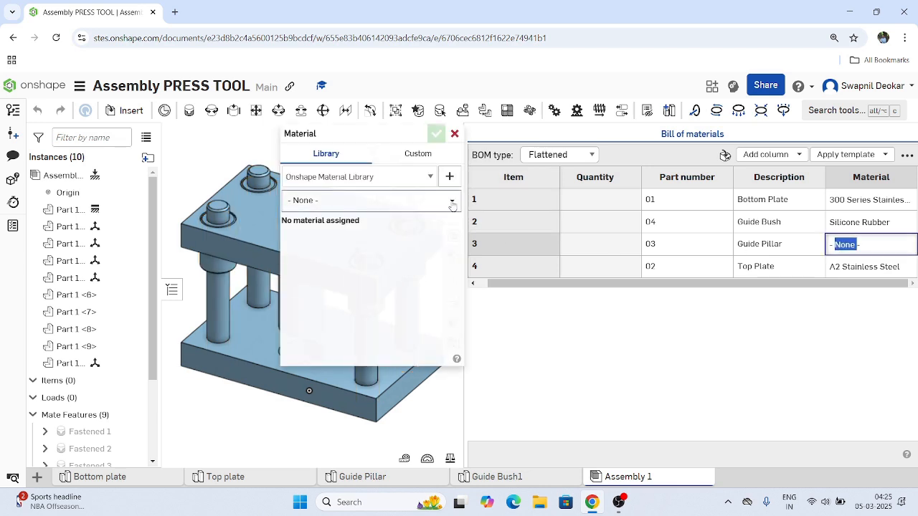
left_click(449, 202)
scroll(364, 296, "down", 2)
scroll(363, 296, "down", 1)
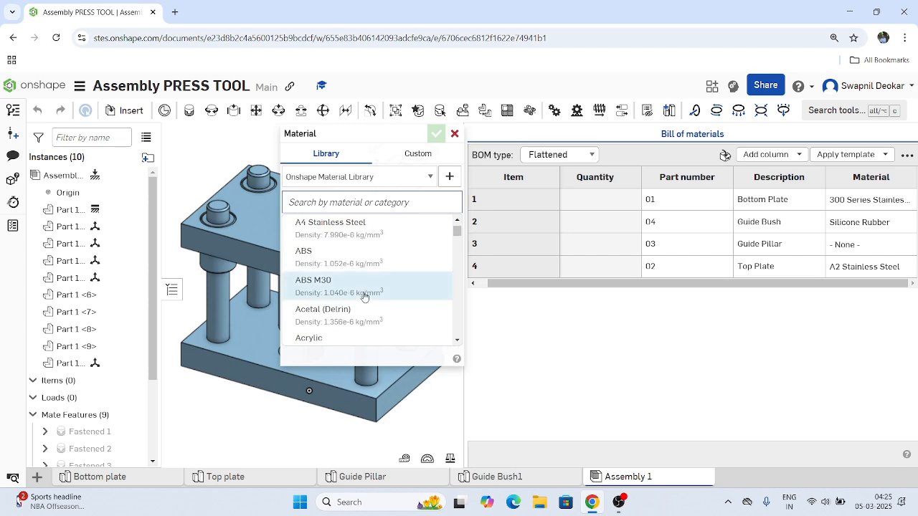
scroll(364, 296, "up", 1)
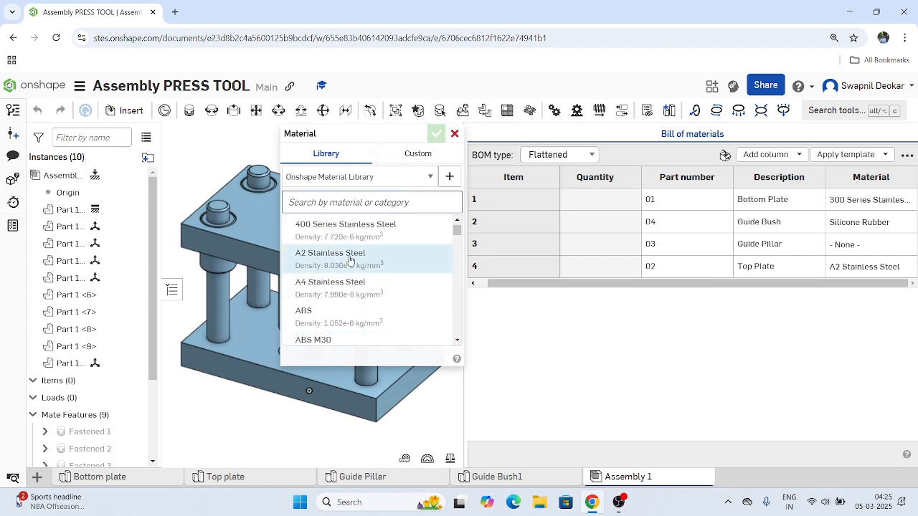
scroll(350, 260, "up", 1)
left_click(350, 259)
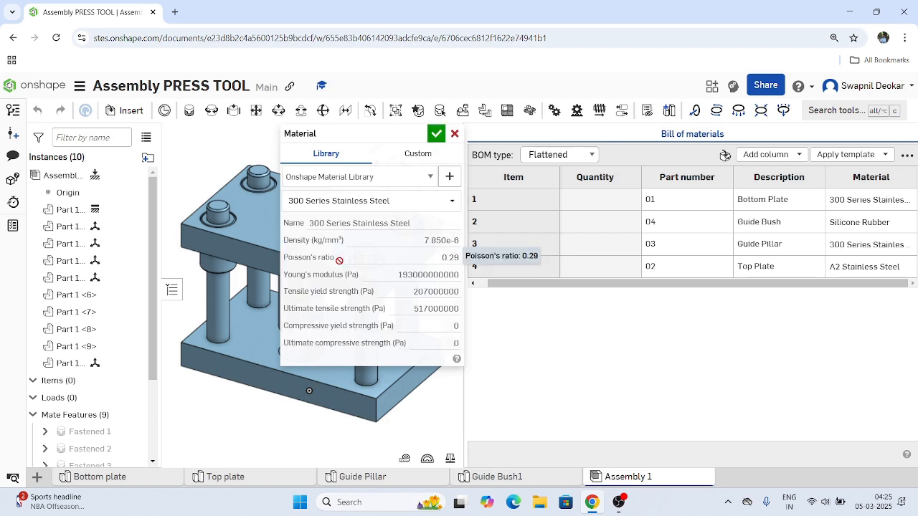
left_click(436, 135)
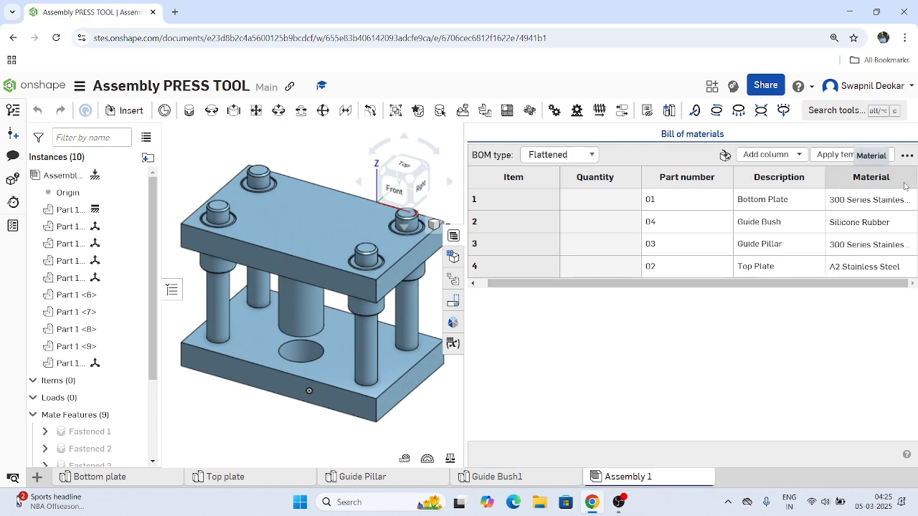
Reorder the bill of materials columns so that Quantity comes after Part number and Description.
right_click(837, 182)
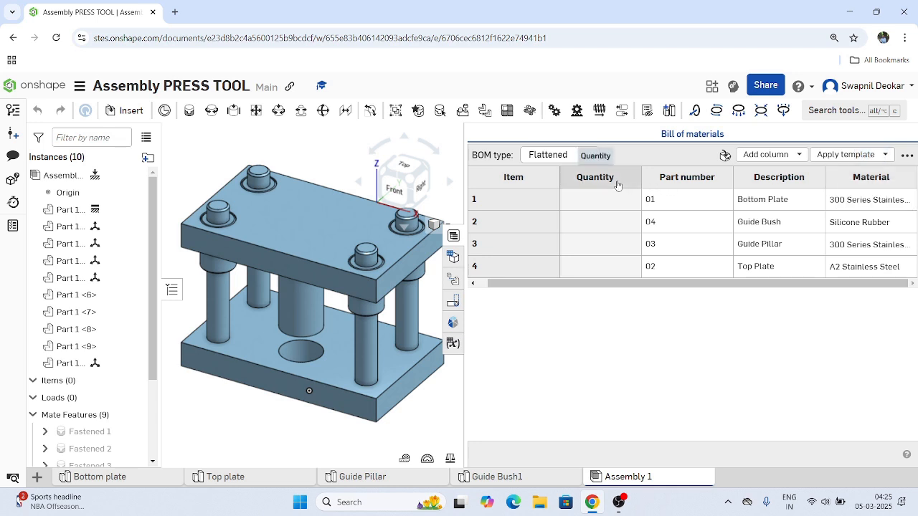
left_click(607, 204)
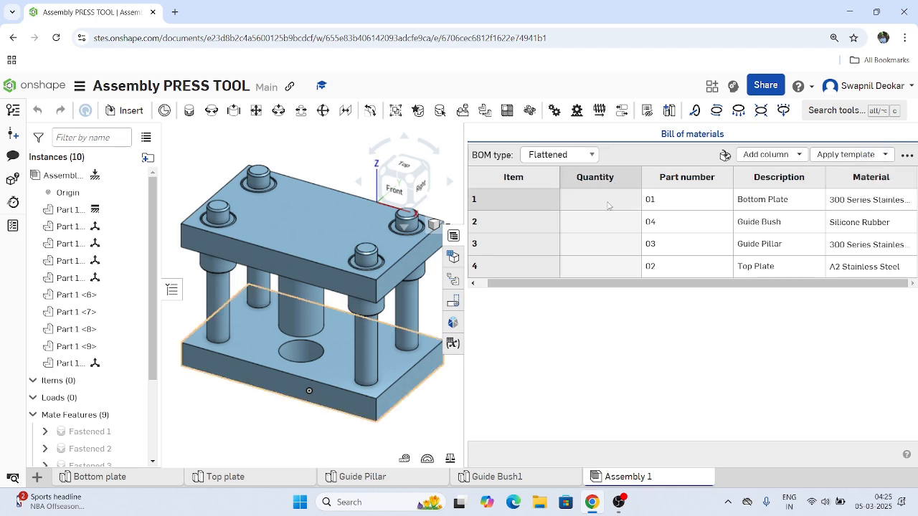
left_click(613, 359)
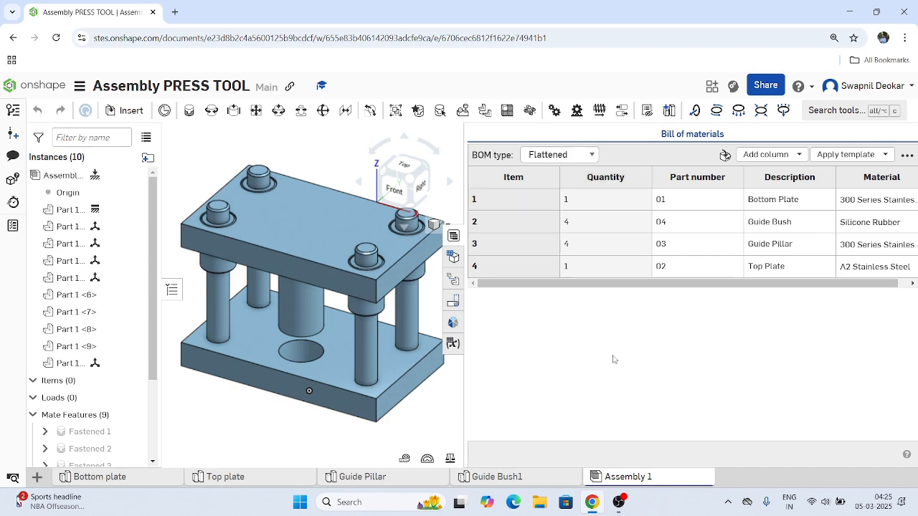
right_click(622, 182)
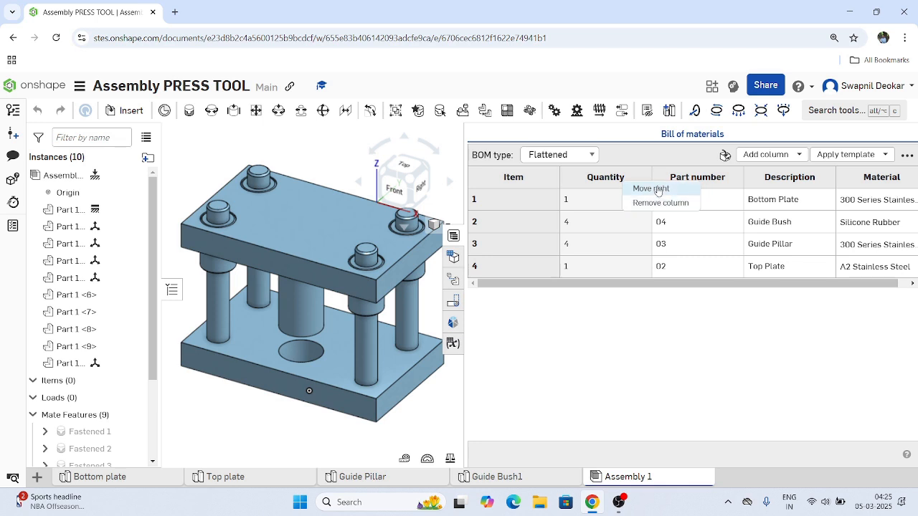
left_click(651, 189)
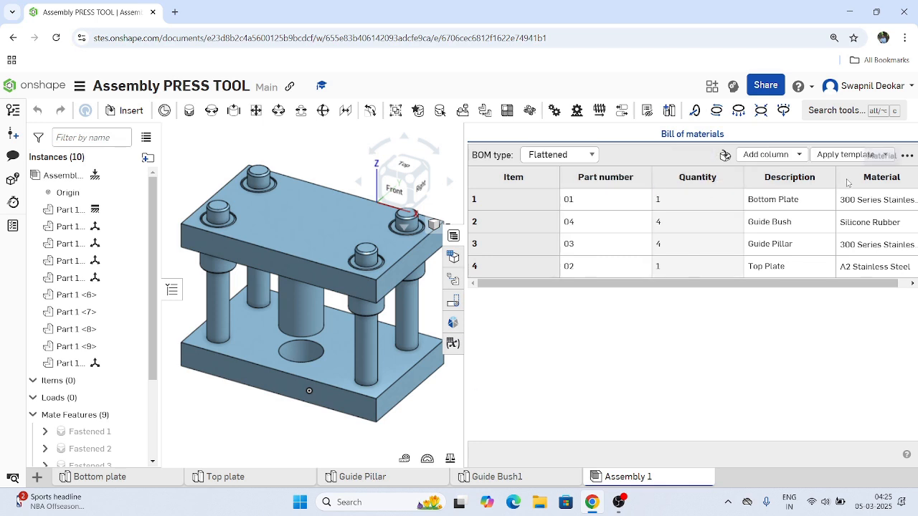
right_click(806, 189)
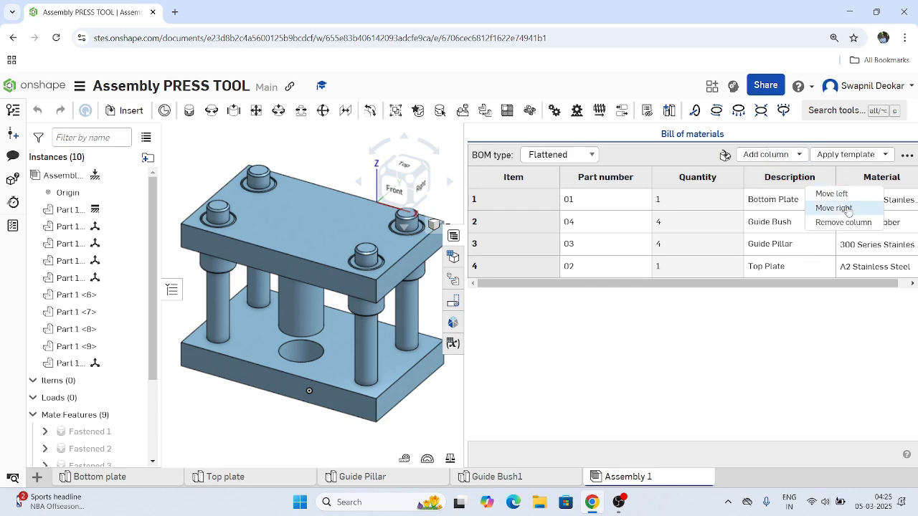
left_click(833, 208)
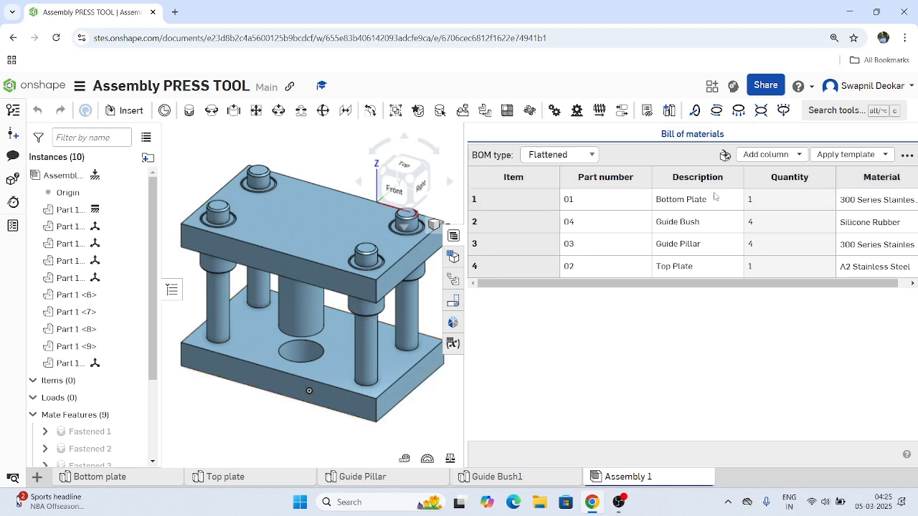
Add a Mass column to the bill of materials.
left_click(517, 198)
left_click(799, 159)
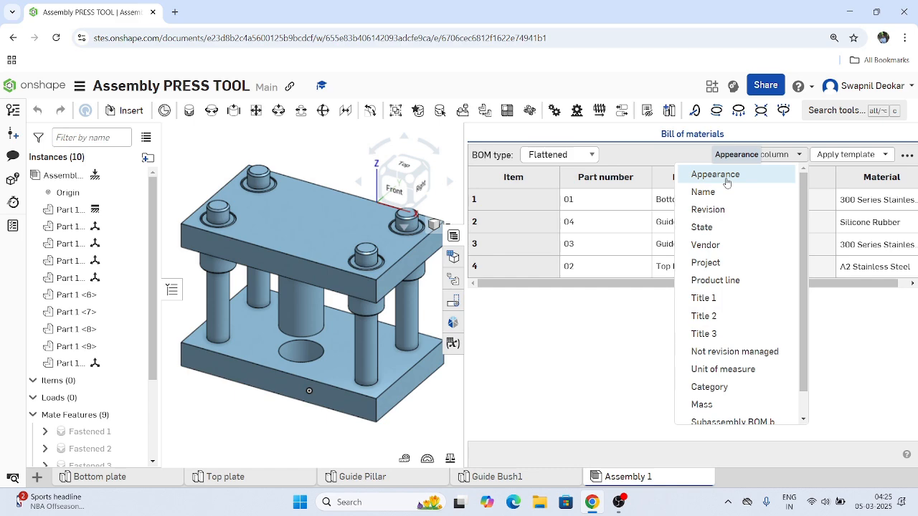
scroll(699, 351, "down", 1)
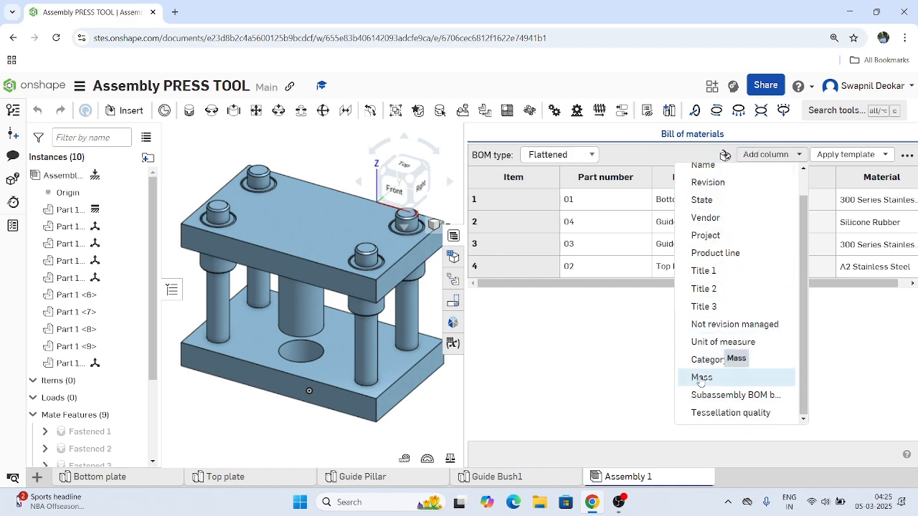
left_click(701, 378)
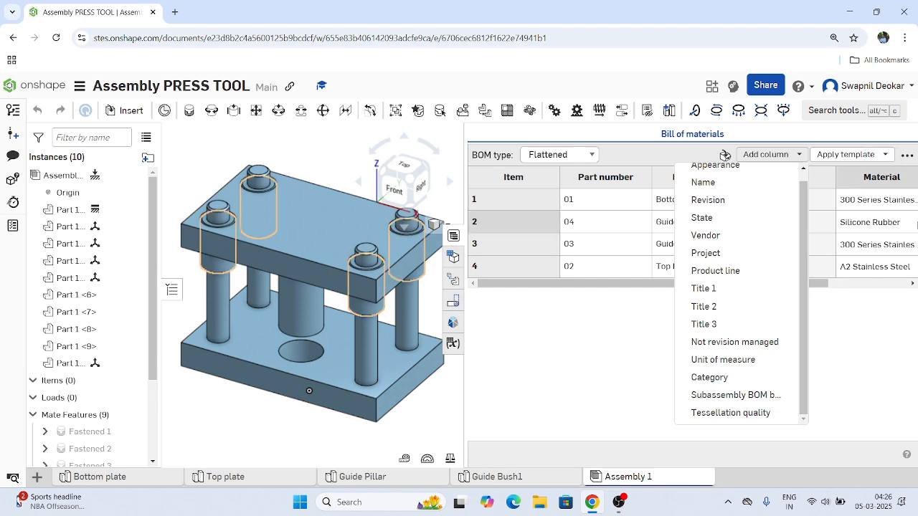
left_click(841, 281)
left_click(860, 396)
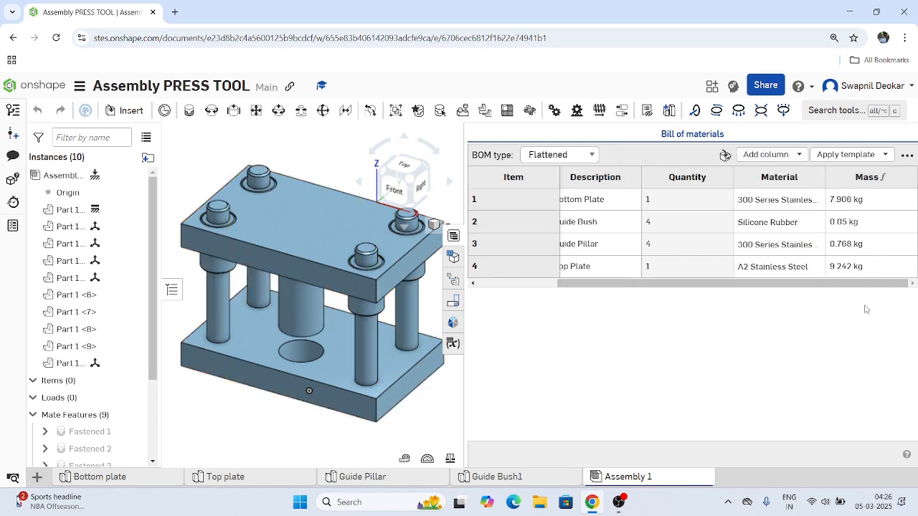
left_click(771, 154)
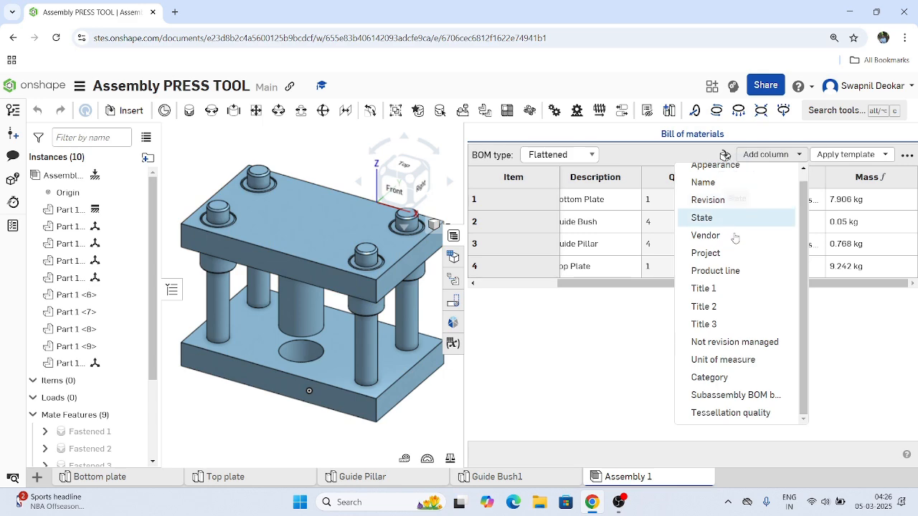
scroll(727, 256, "up", 1)
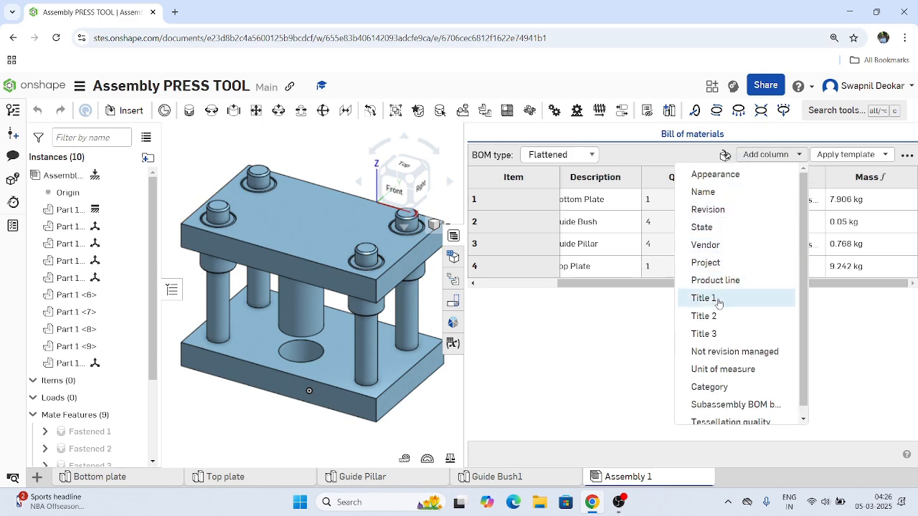
scroll(728, 346, "down", 1)
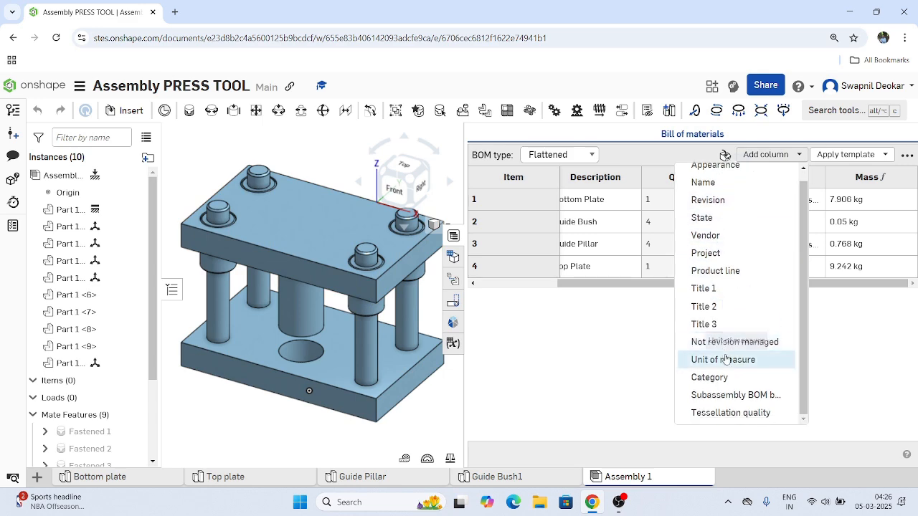
left_click(642, 396)
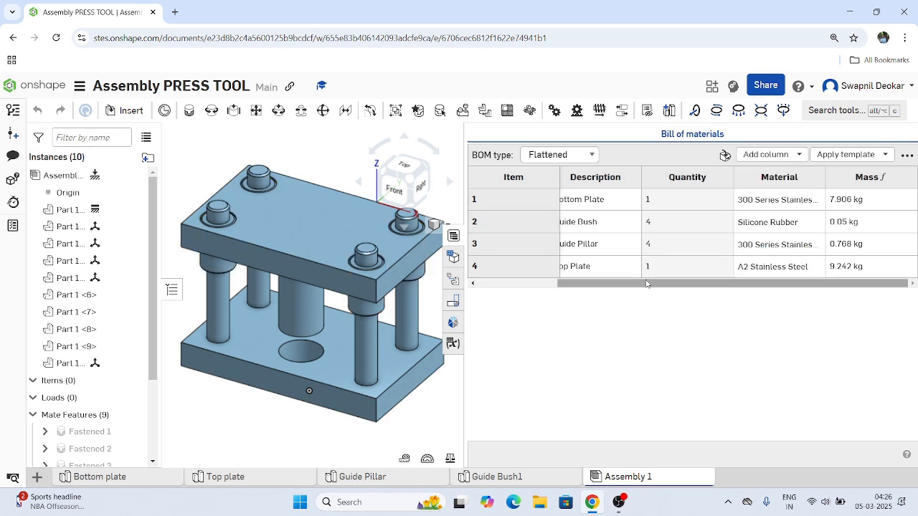
left_click_drag(648, 284, 474, 285)
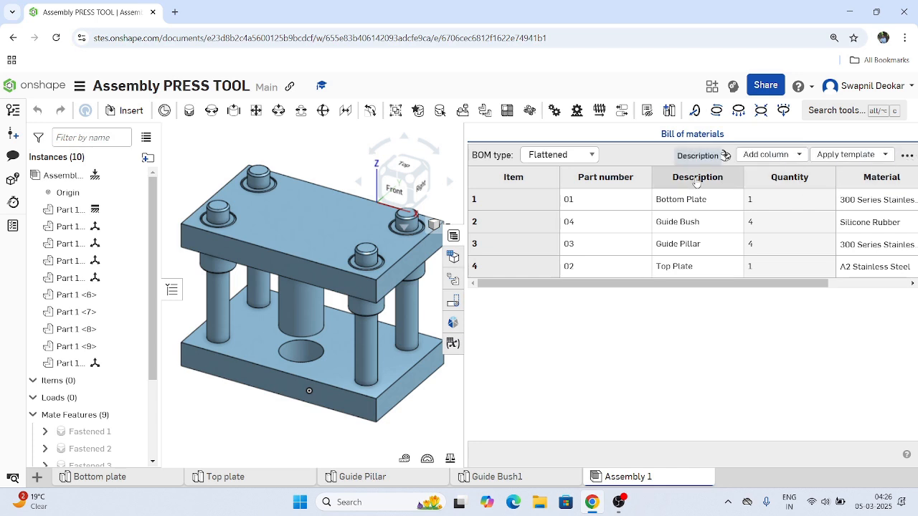
right_click(621, 182)
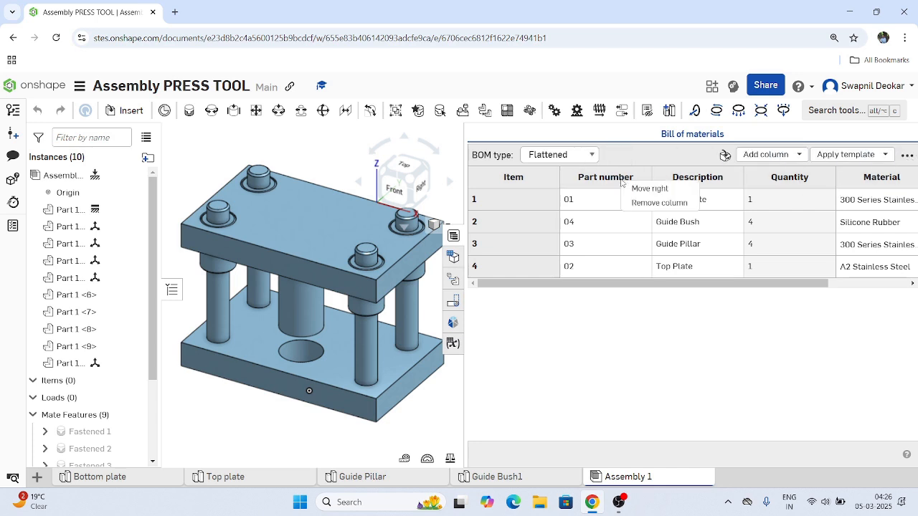
left_click(532, 188)
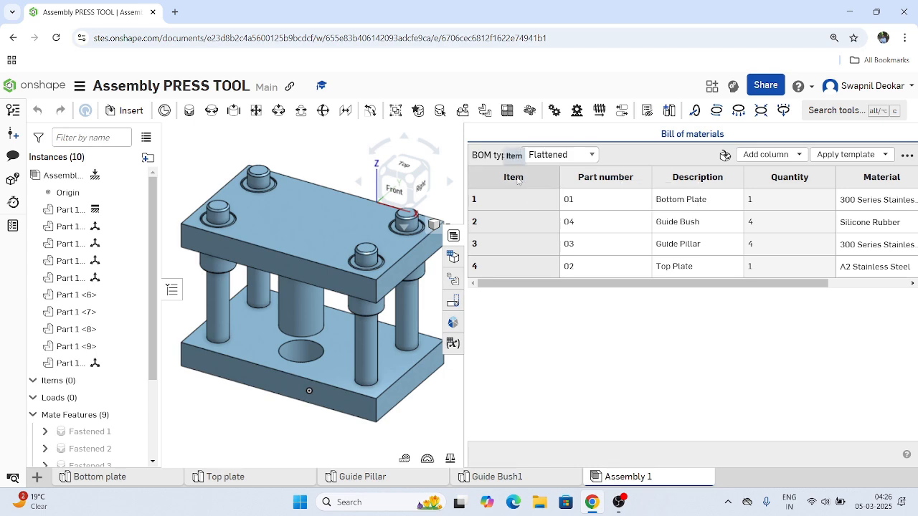
left_click(592, 156)
left_click(592, 156)
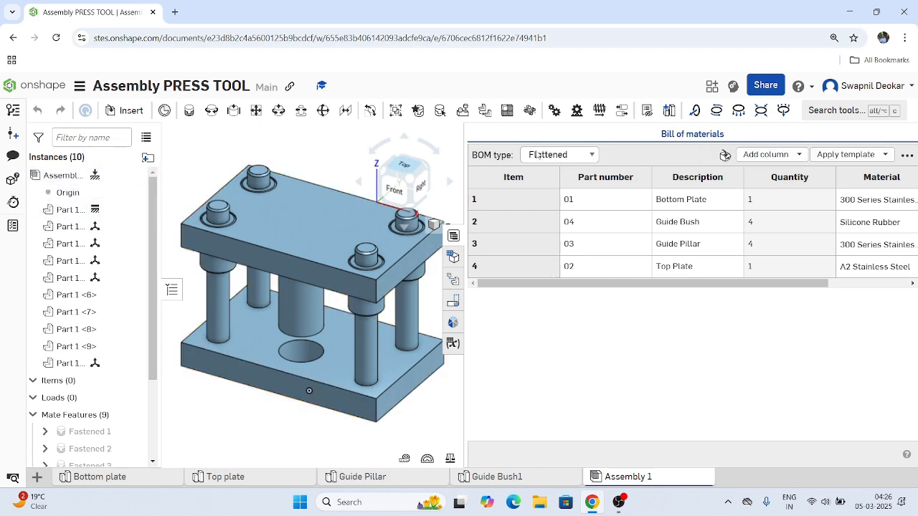
Create a drawing of Assembly 1 from the ANSI_A_MM.dwt template with no views.
left_click(63, 179)
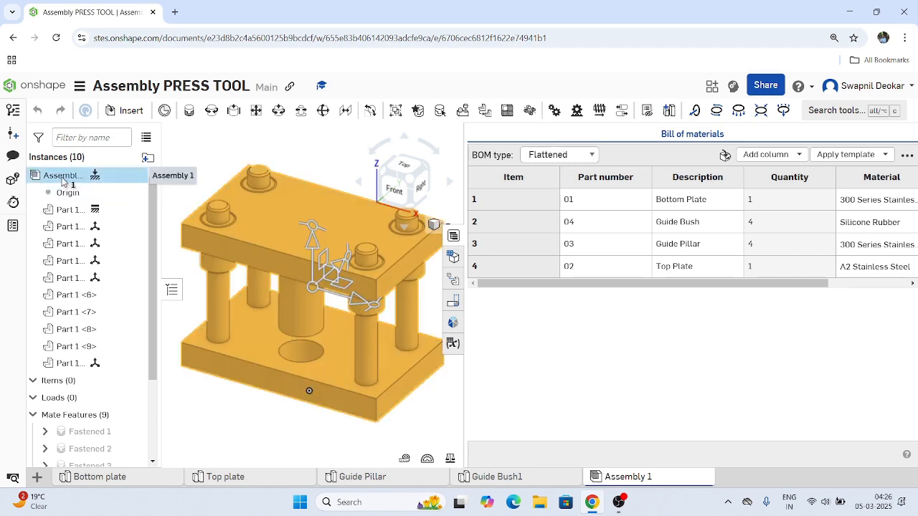
right_click(66, 183)
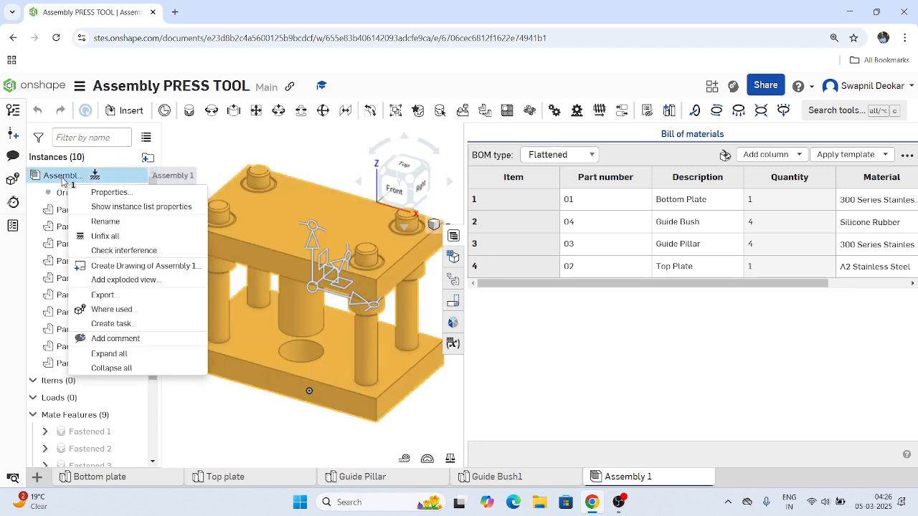
left_click(133, 266)
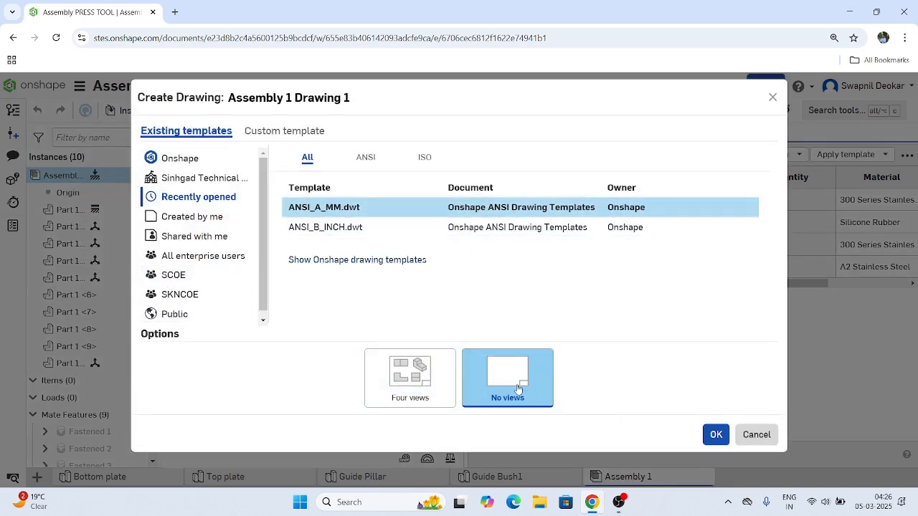
left_click(718, 436)
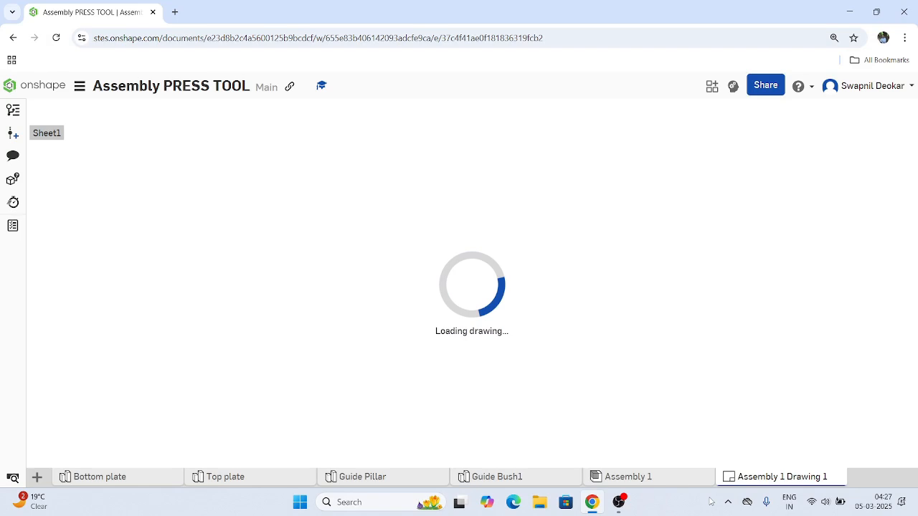
Insert an isometric view of Assembly 1 at scale 1:4 in the left half of the sheet.
mouse_move(771, 479)
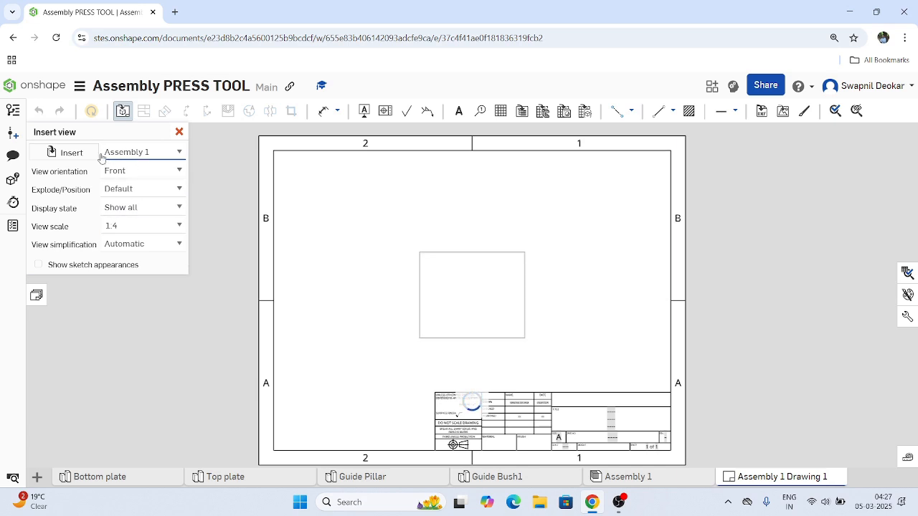
left_click(177, 174)
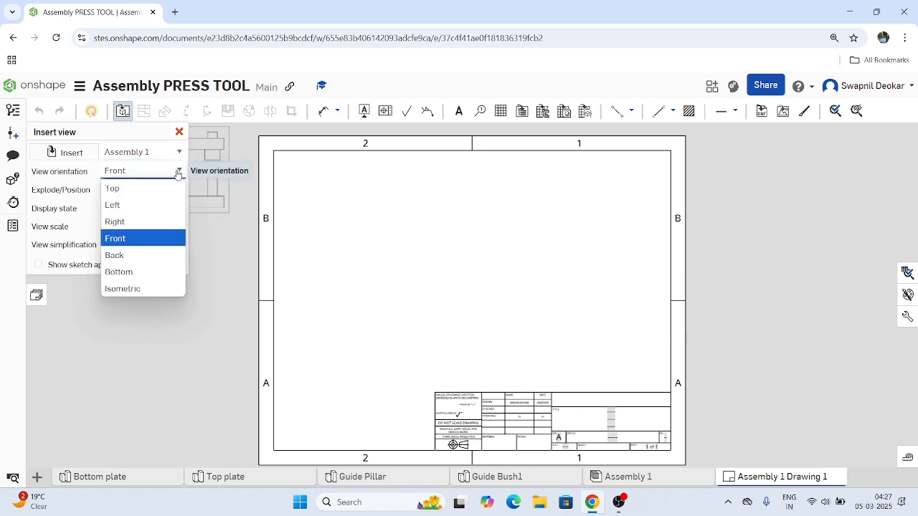
left_click(140, 287)
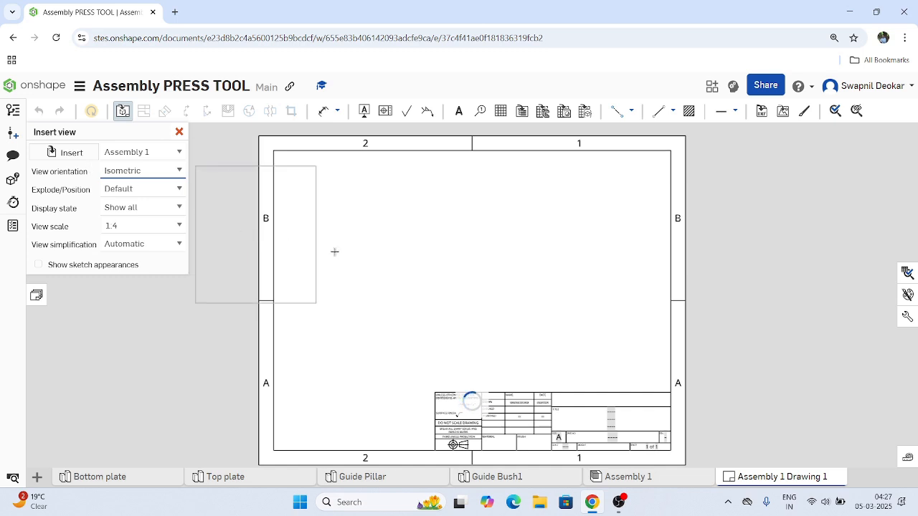
left_click(395, 286)
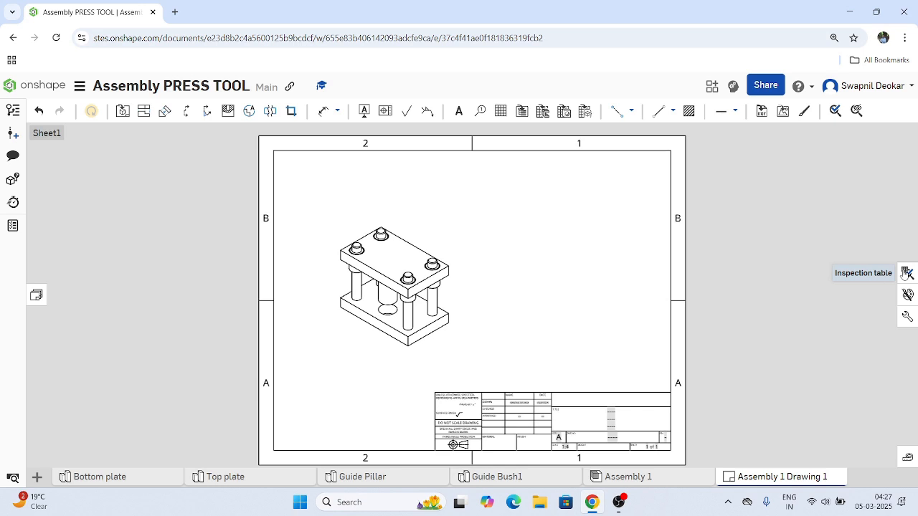
Insert the flattened BOM table of Assembly 1, with its bottom-right corner fixed at the title block's top-right corner.
left_click(520, 114)
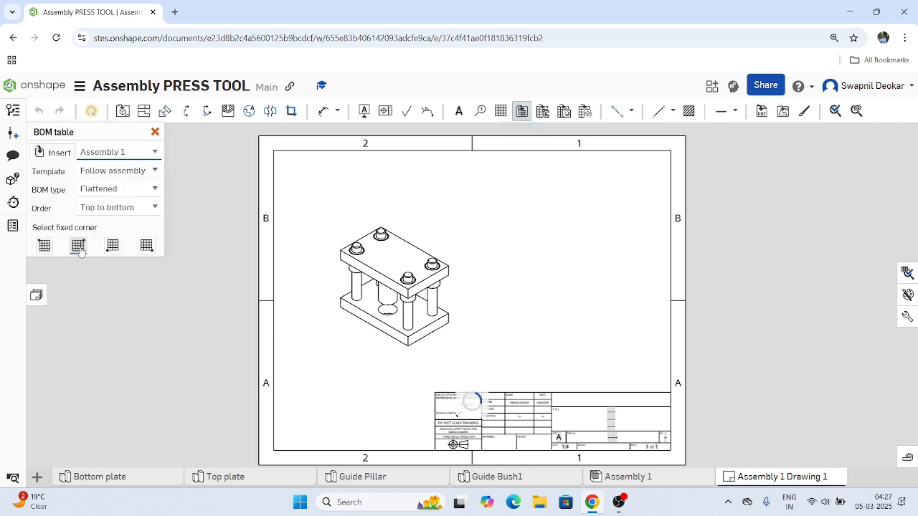
left_click(146, 247)
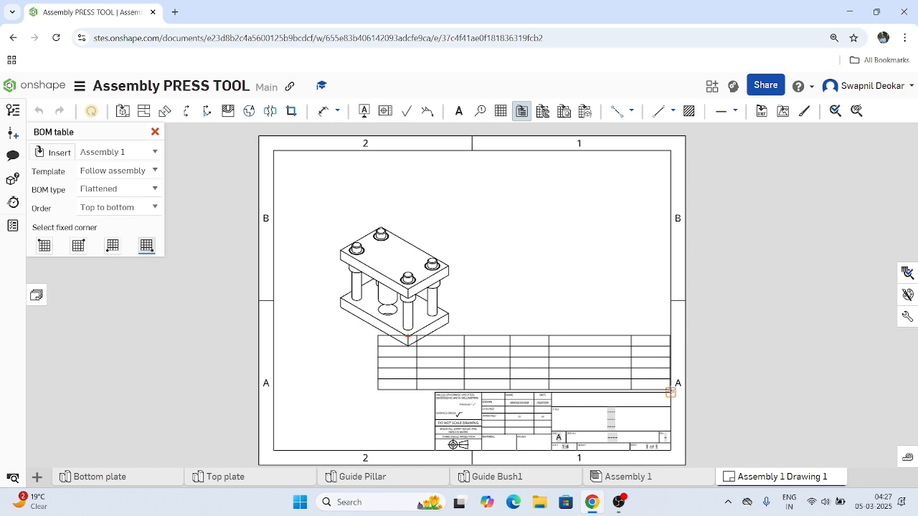
left_click(671, 391)
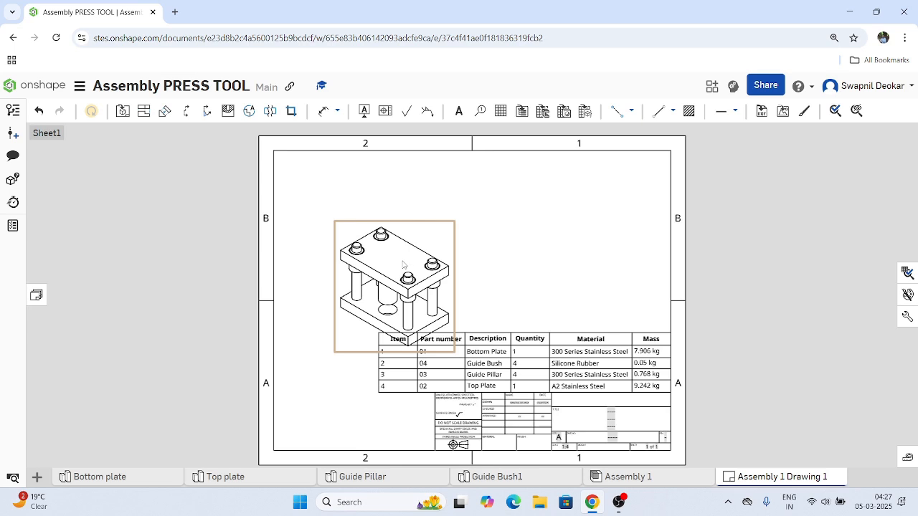
Move the isometric view up clear of the BOM table and attach a table item-number callout to the top plate.
mouse_move(403, 265)
left_mouse_down()
mouse_move(396, 206)
mouse_move(395, 239)
left_mouse_up()
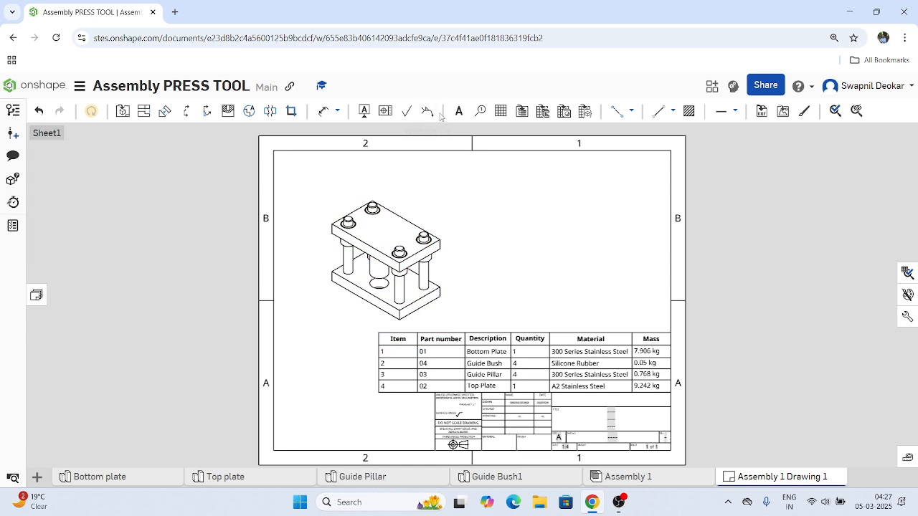
left_click(479, 113)
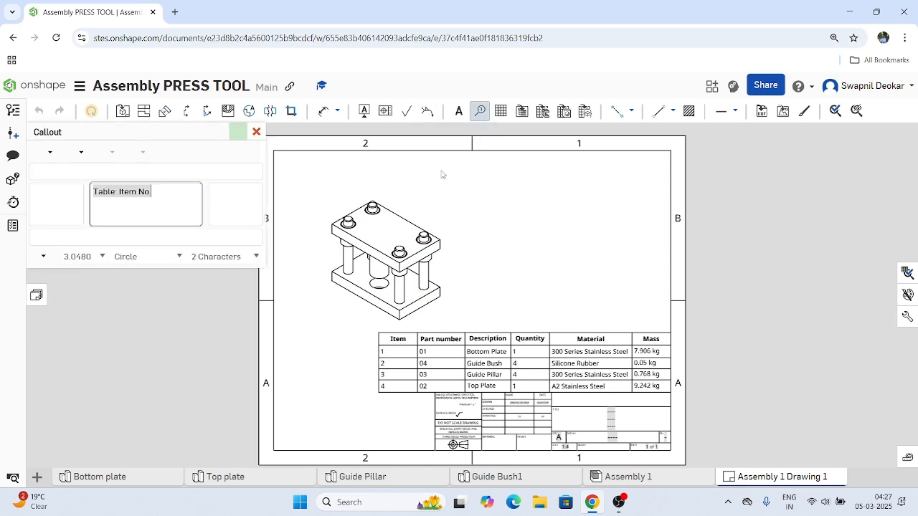
left_click(398, 222)
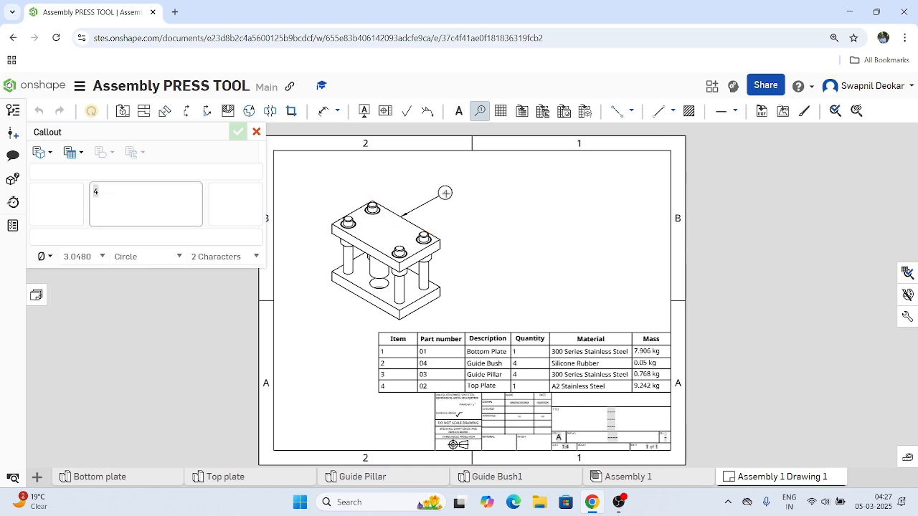
left_click(445, 190)
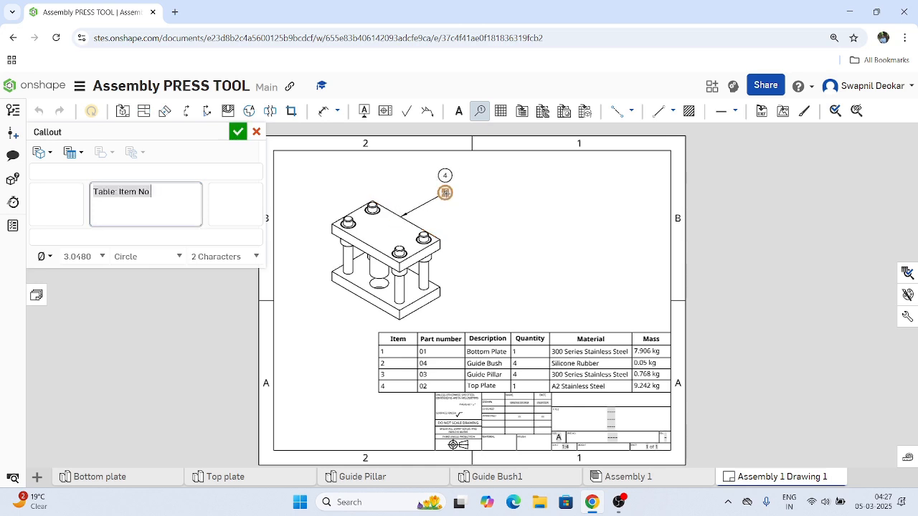
Attach circular item-number callouts to the rear-right guide pillar and the bottom plate, placing the balloons beside the view.
left_click(425, 272)
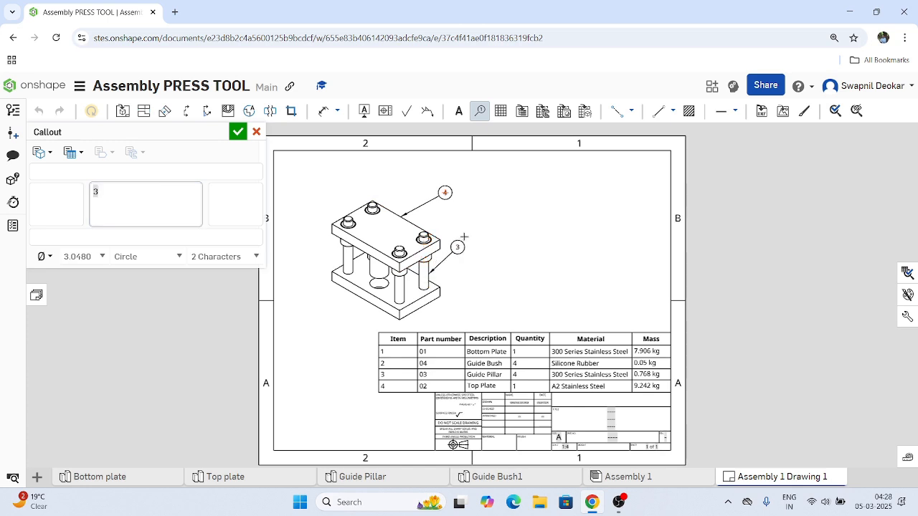
left_click(476, 227)
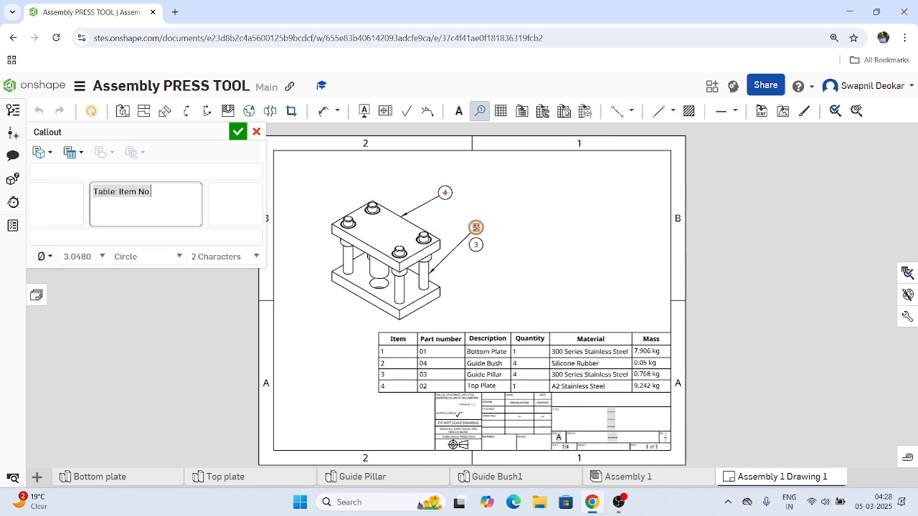
left_click(435, 297)
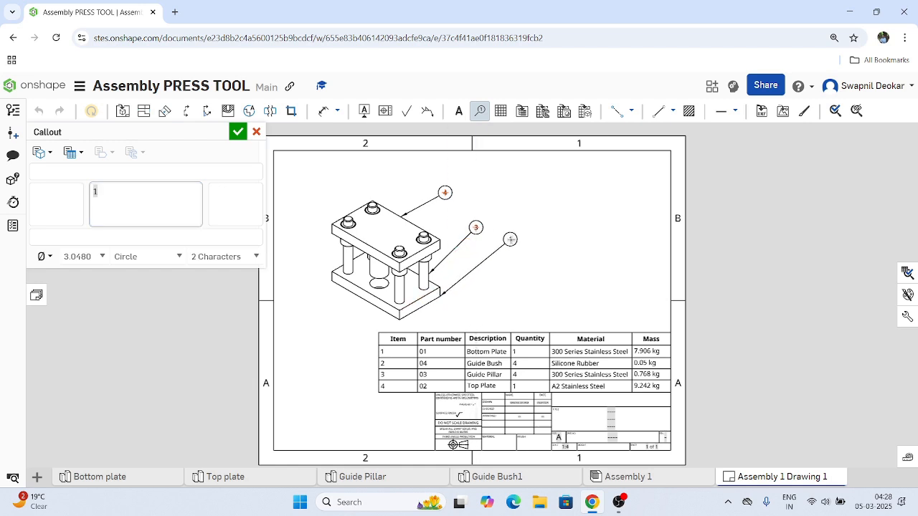
left_click(505, 246)
Attach an item-number callout to the guide bush under the top plate's right corner and finish the callouts.
scroll(391, 283, "up", 5)
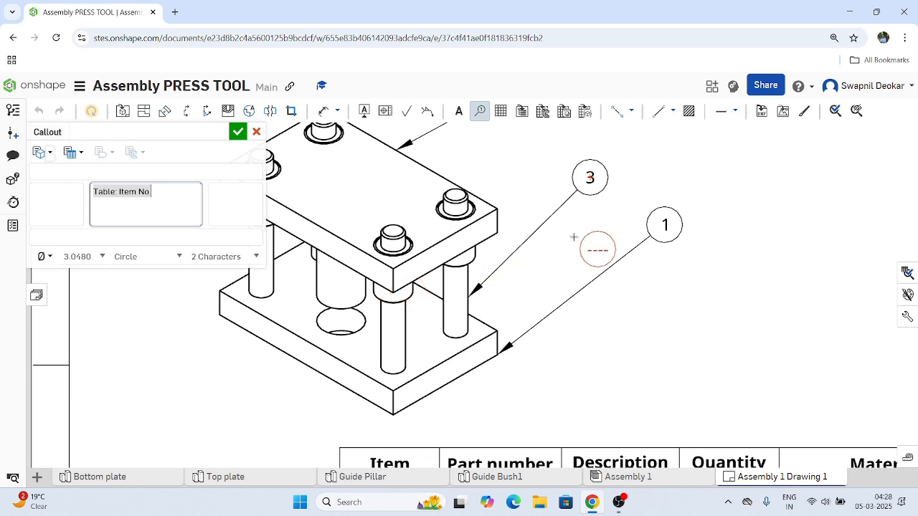
left_click(470, 256)
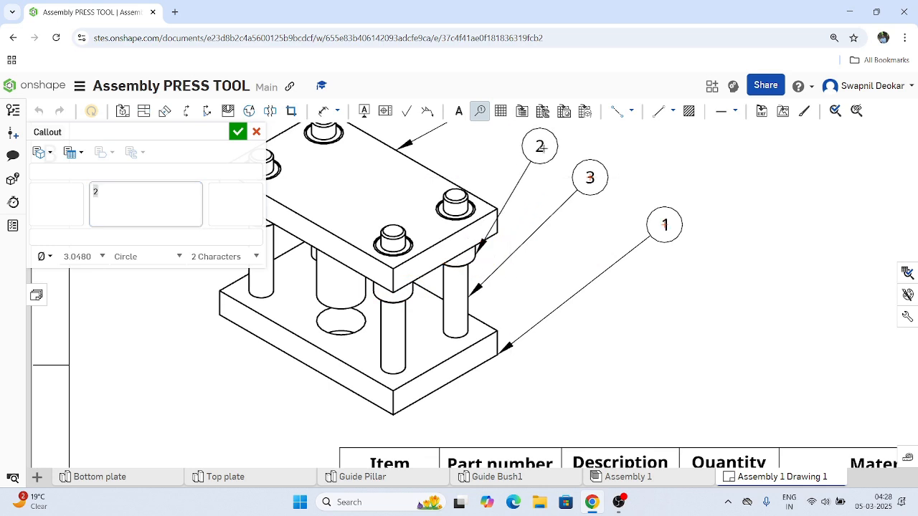
left_click(549, 147)
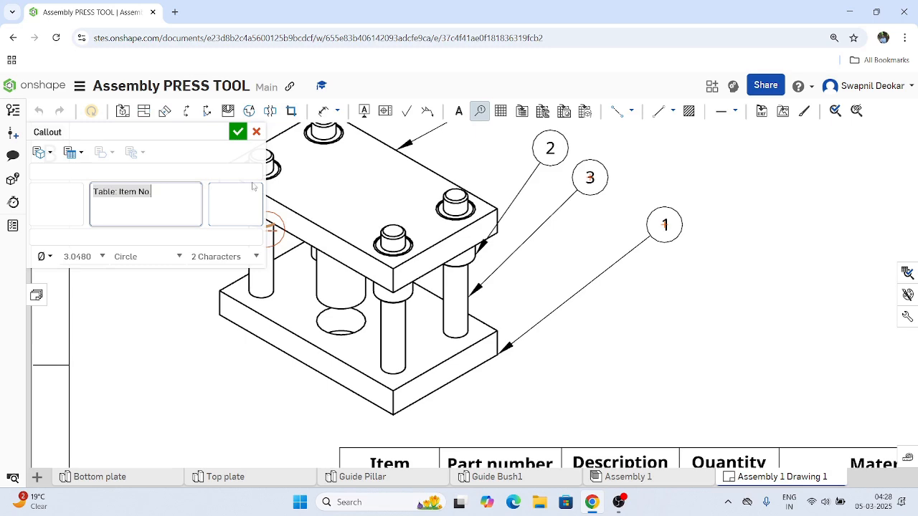
left_click(256, 132)
key("f")
scroll(543, 331, "up", 5)
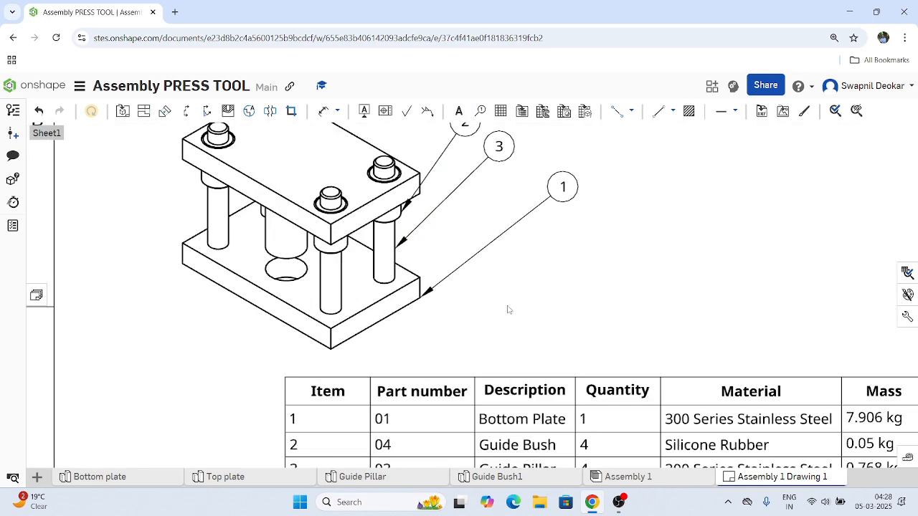
Display the isometric view of the press tool as a shaded view.
scroll(509, 310, "down", 2)
right_click(351, 201)
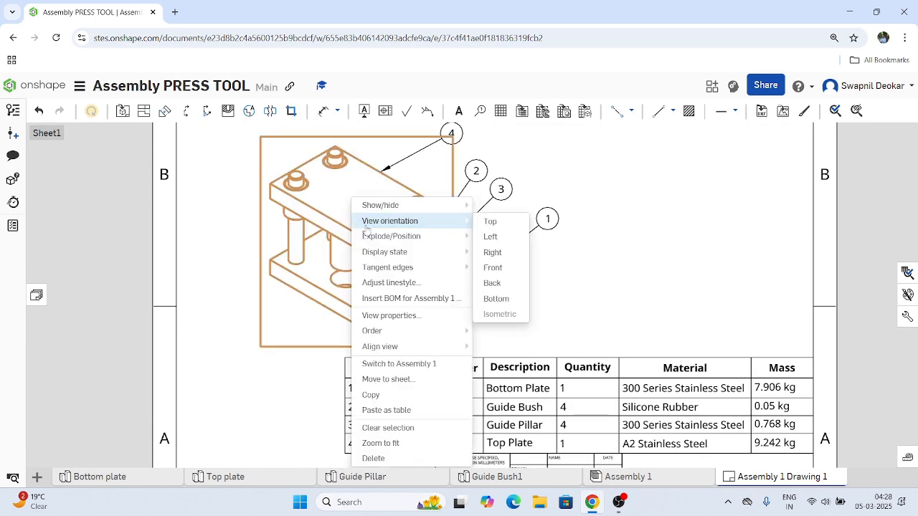
mouse_move(424, 209)
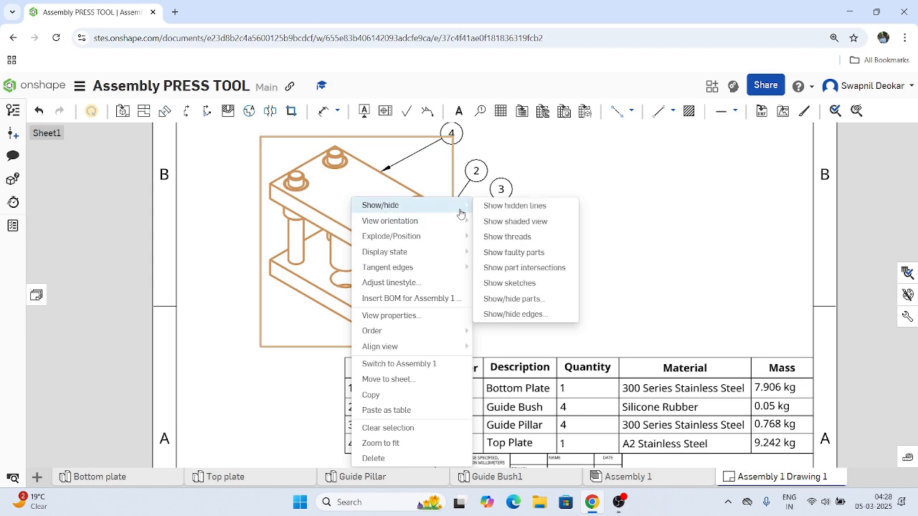
left_click(514, 222)
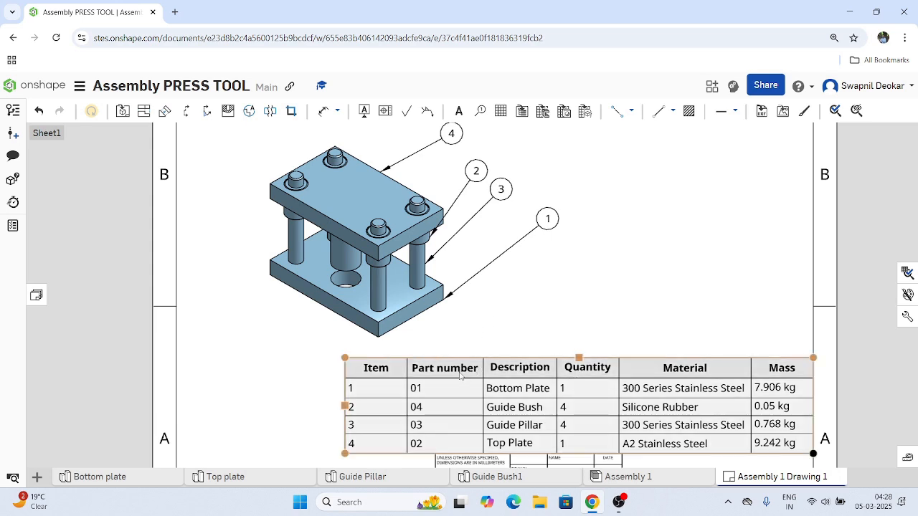
left_click(457, 374)
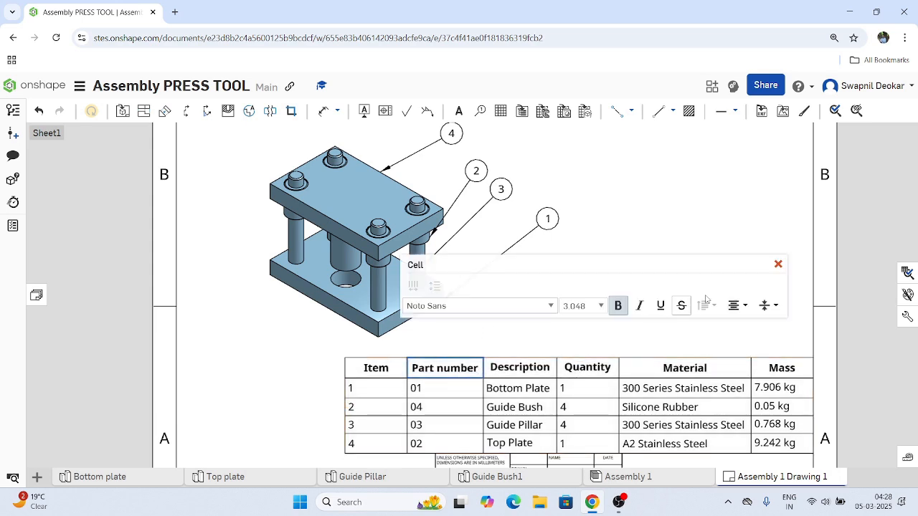
left_click(778, 266)
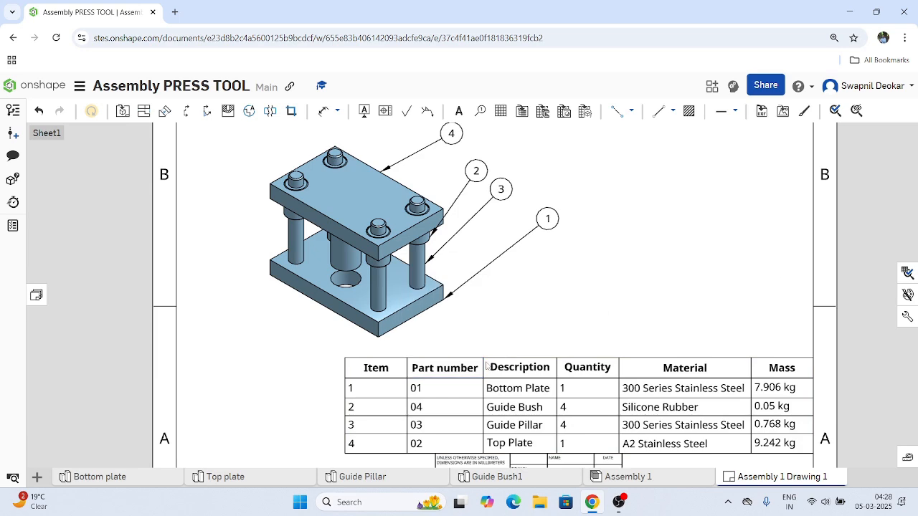
Remove the Mass column from Assembly 1's bill of materials and update the drawing from the workspace.
left_click(625, 477)
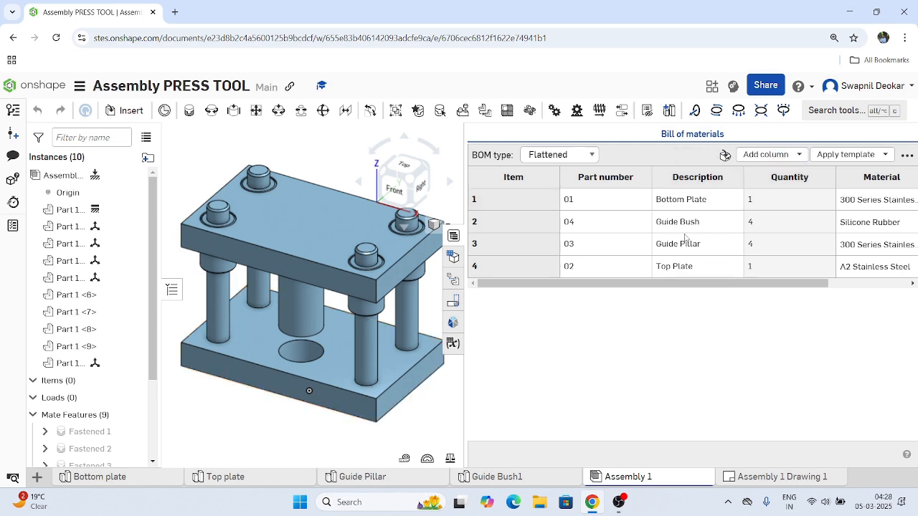
left_click_drag(763, 283, 844, 283)
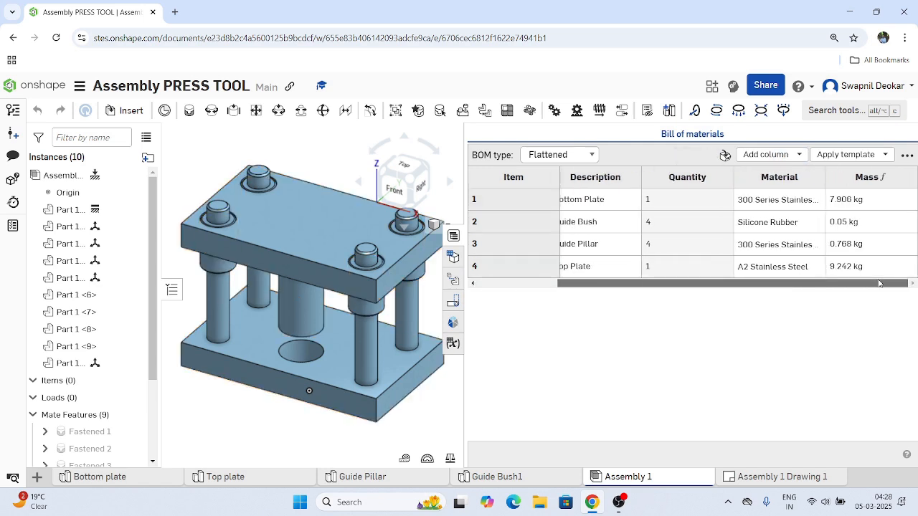
right_click(846, 182)
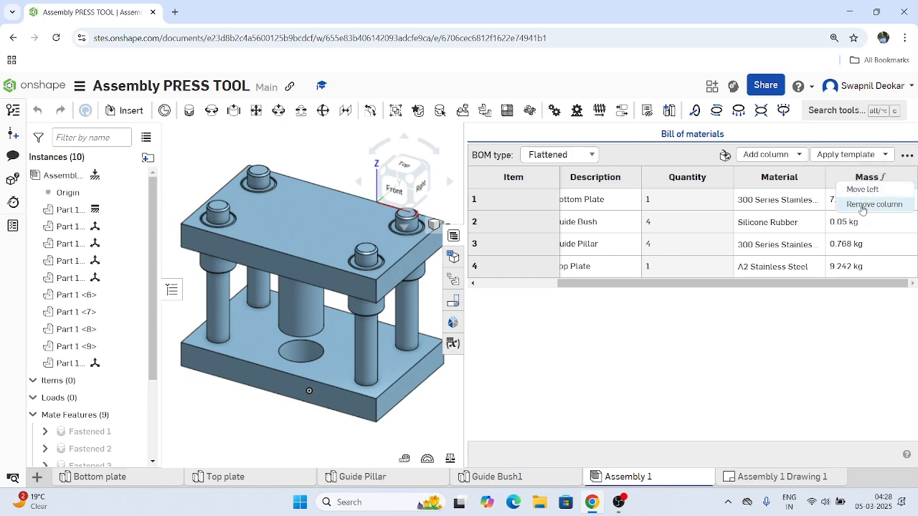
left_click(863, 205)
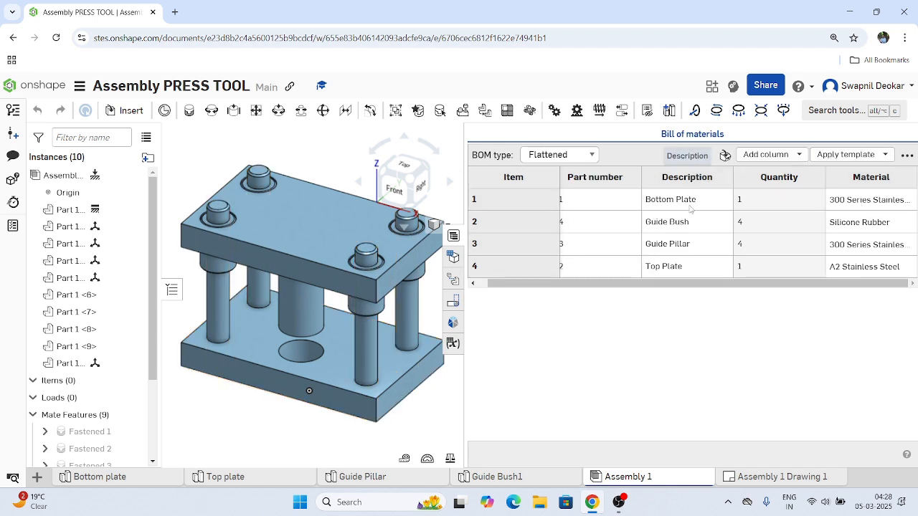
left_click(755, 478)
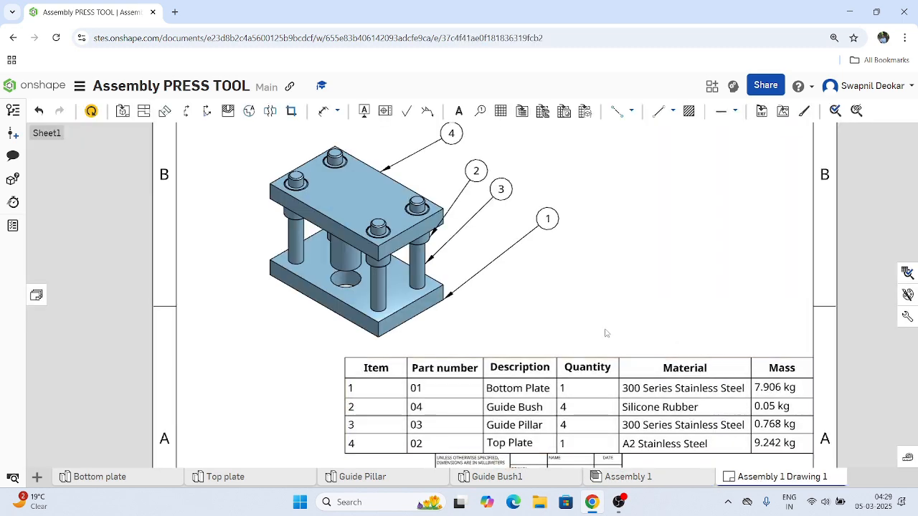
left_click(91, 112)
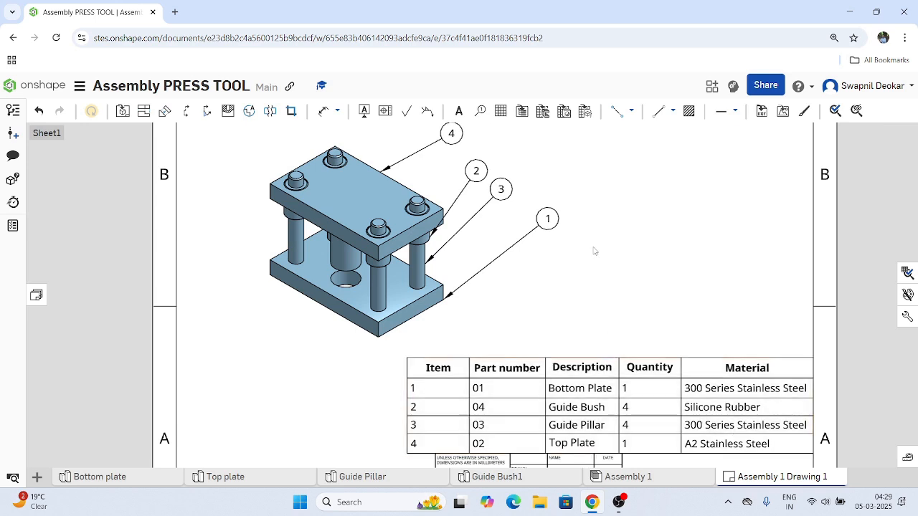
Look through the columns that can be added to Assembly 1's bill of materials.
mouse_move(595, 503)
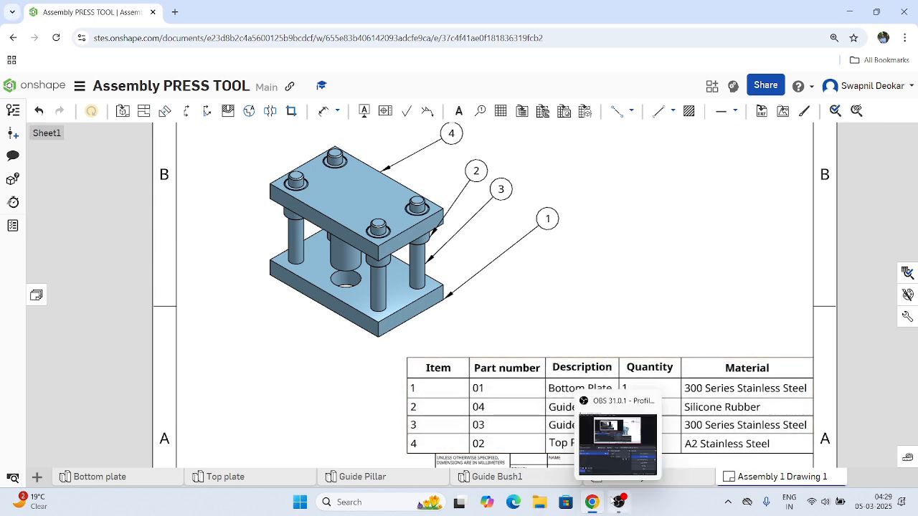
mouse_move(486, 479)
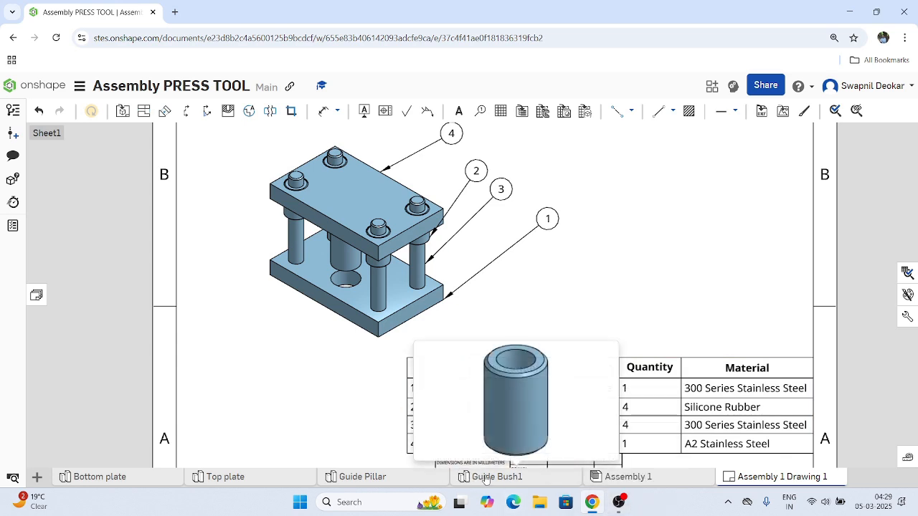
left_click(625, 477)
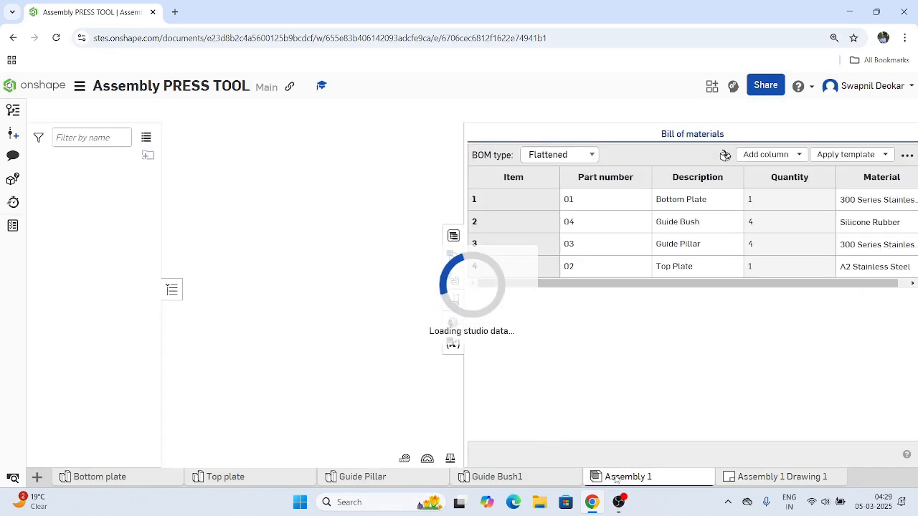
left_click(796, 155)
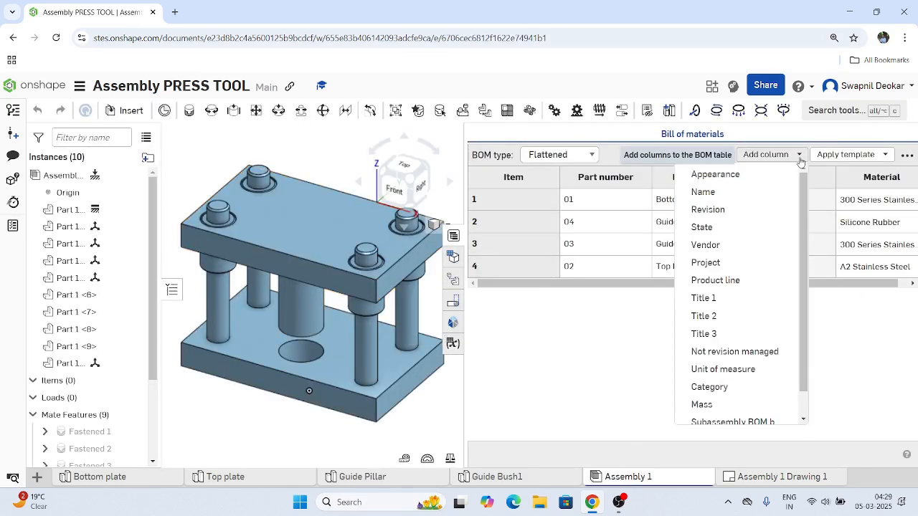
scroll(721, 352, "down", 1)
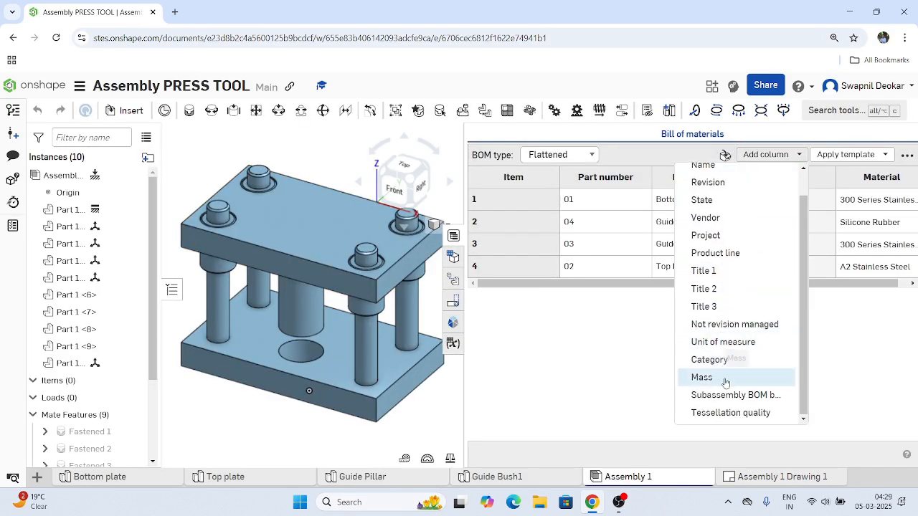
scroll(720, 359, "up", 1)
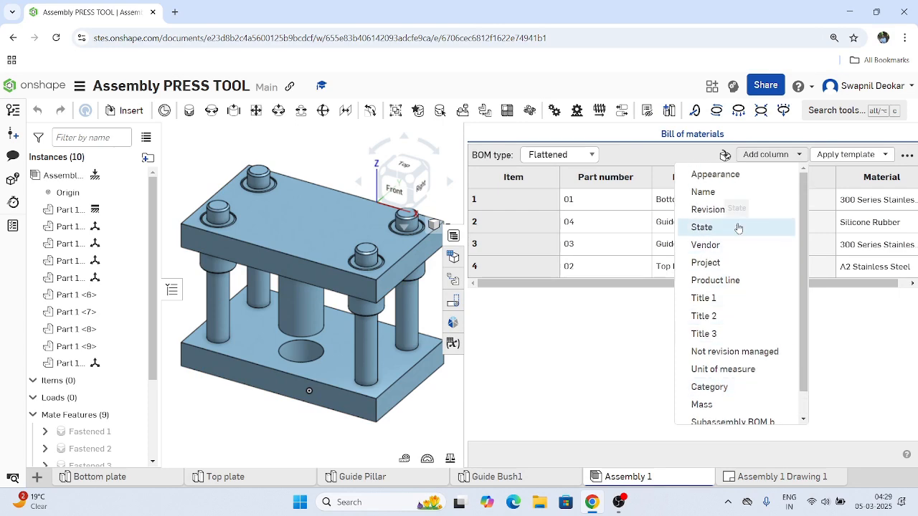
scroll(724, 369, "down", 1)
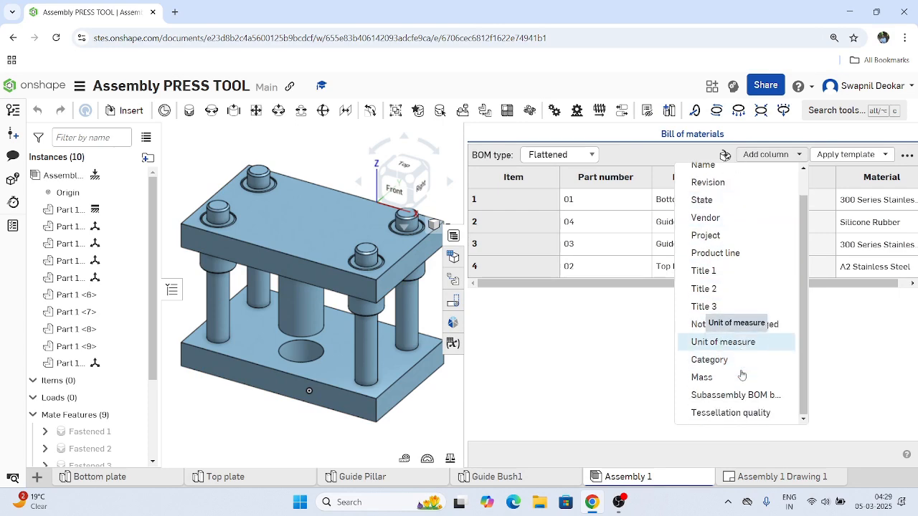
left_click(624, 388)
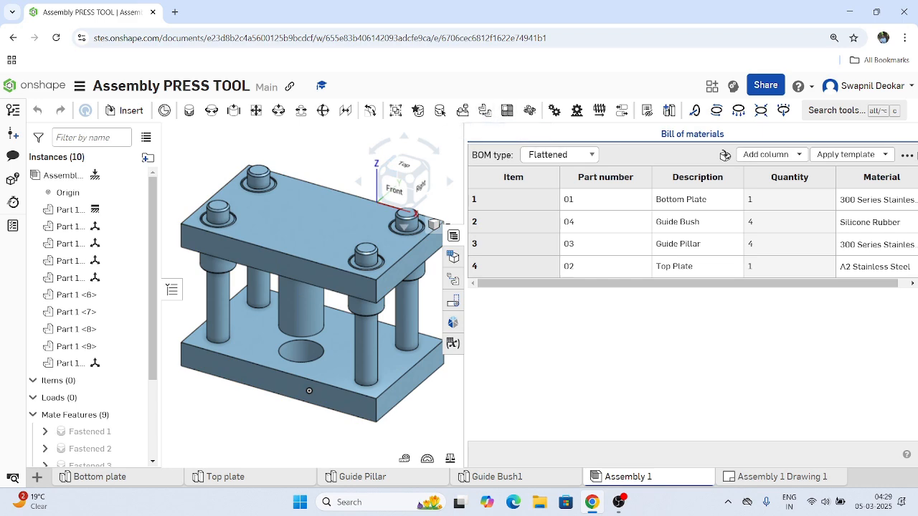
Reload the document and add a new exploded view to the press tool assembly, leaving more room for the model.
left_click(56, 41)
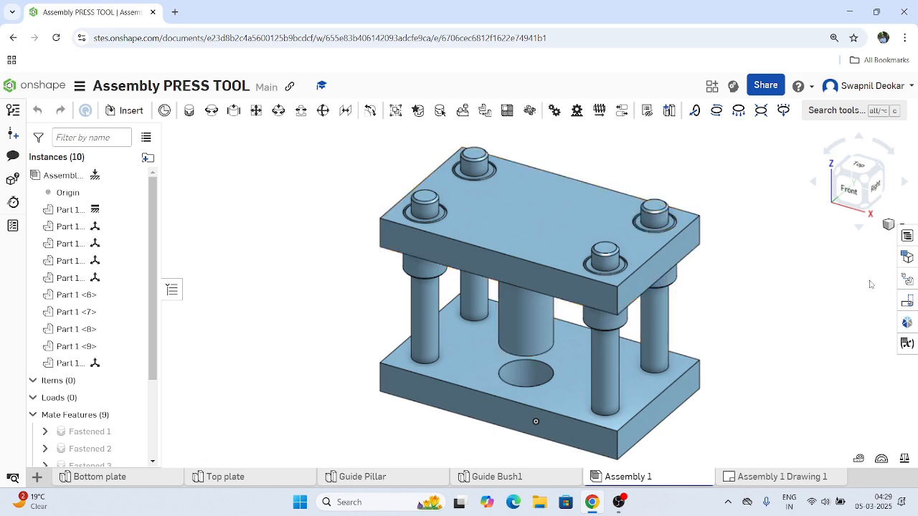
left_click(907, 281)
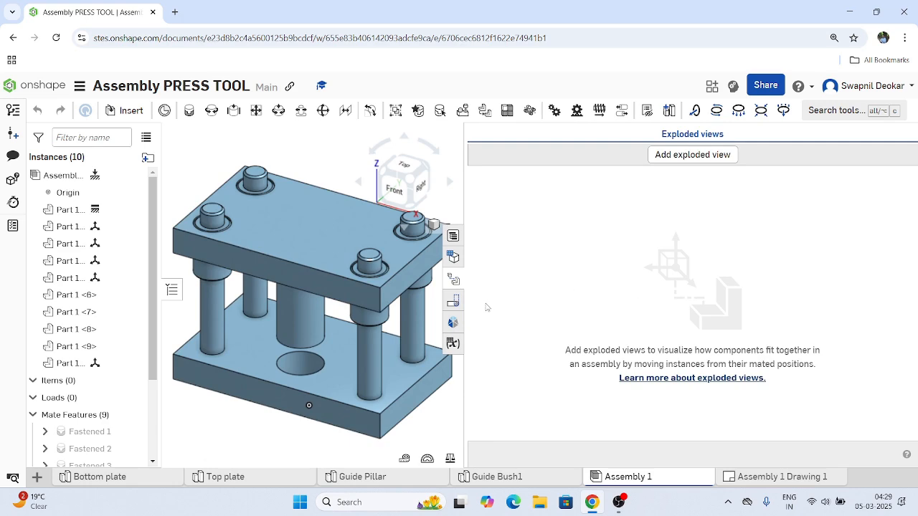
left_click(685, 154)
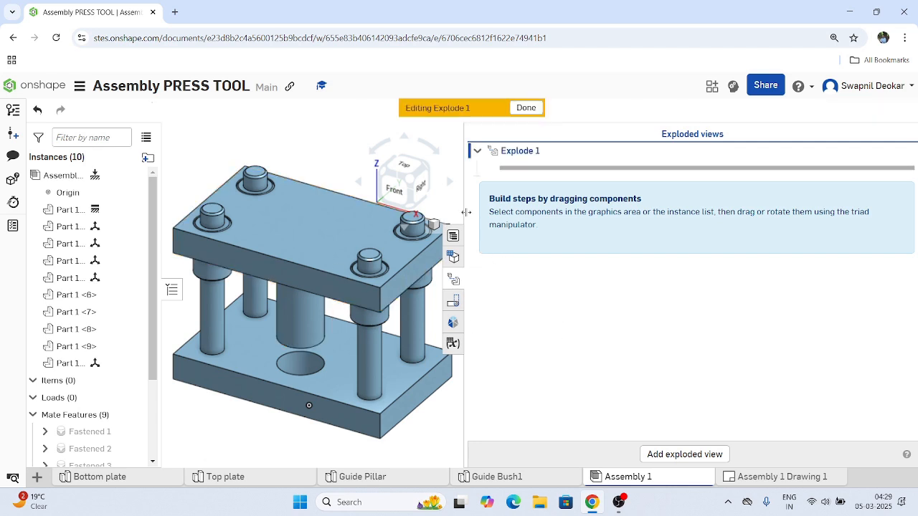
left_click_drag(465, 212, 657, 212)
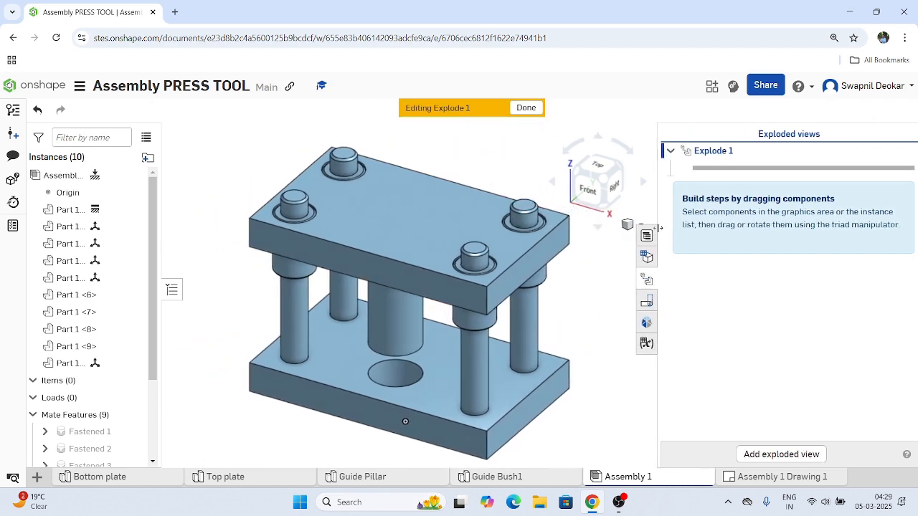
Explode the top plate upward from the guide pillars with a translation distance of -100 mm.
left_click(410, 233)
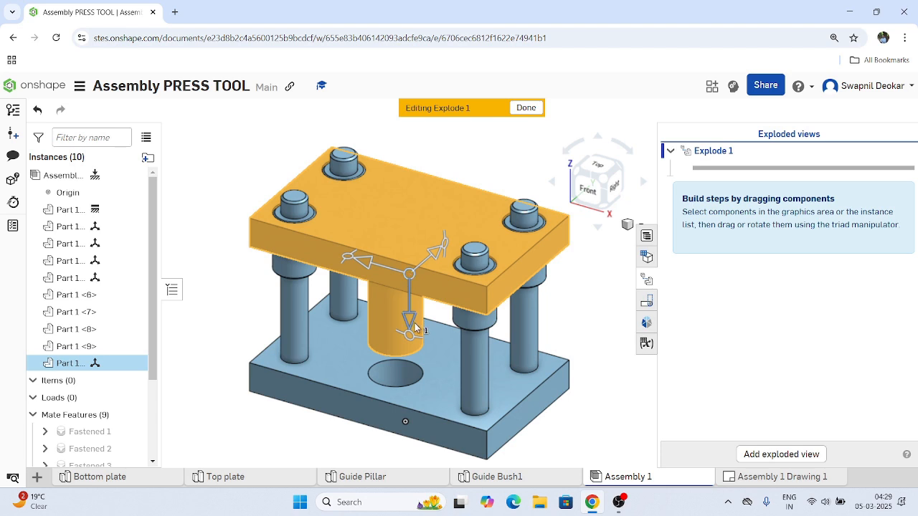
left_click_drag(412, 325, 408, 228)
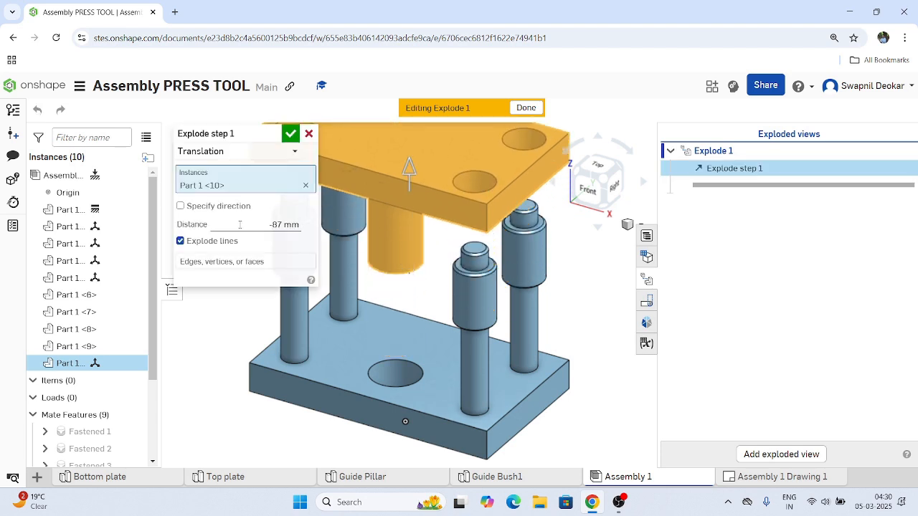
left_click(280, 225)
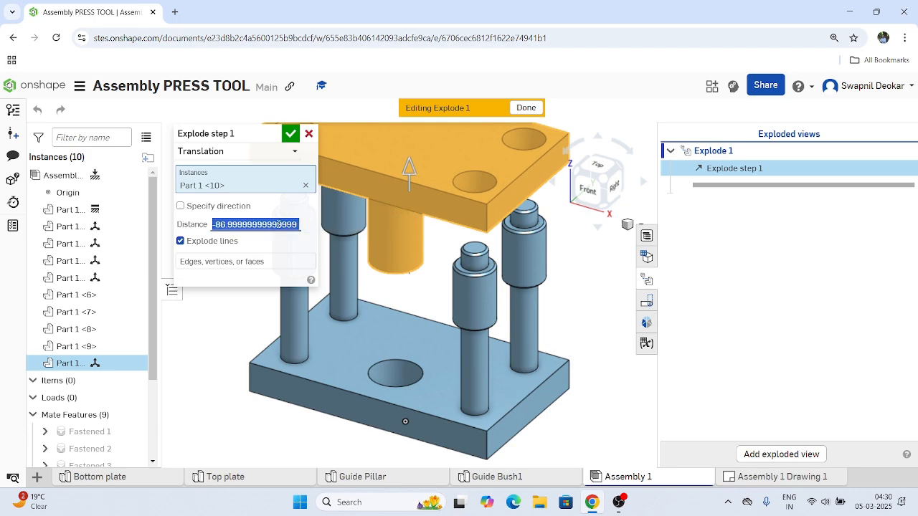
type("-100")
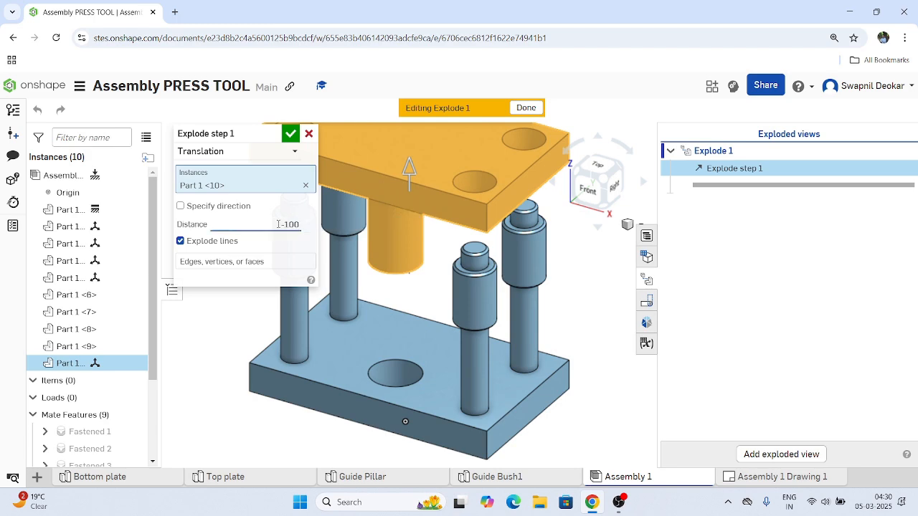
left_click(292, 135)
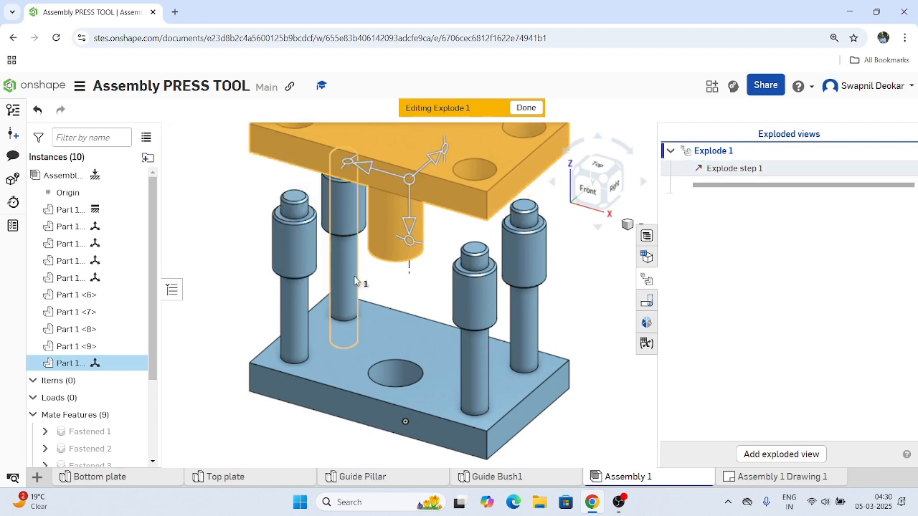
scroll(363, 361, "down", 3)
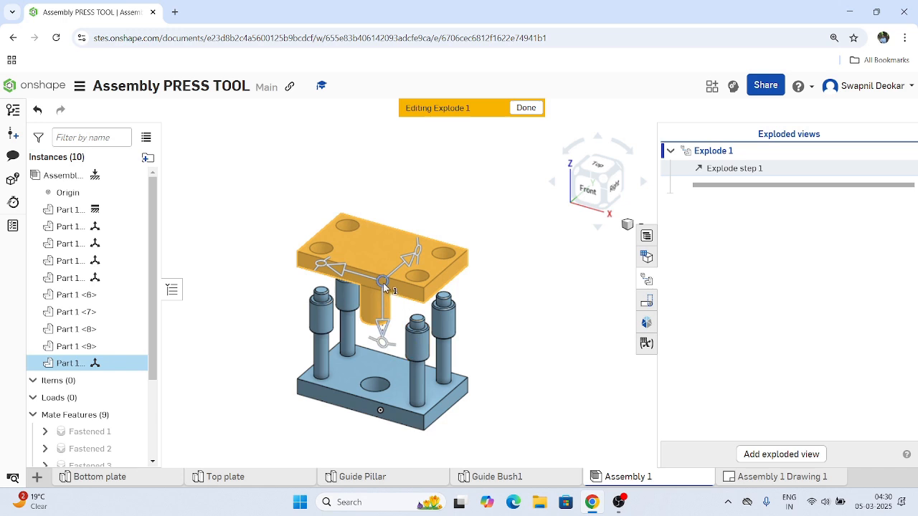
key("Escape")
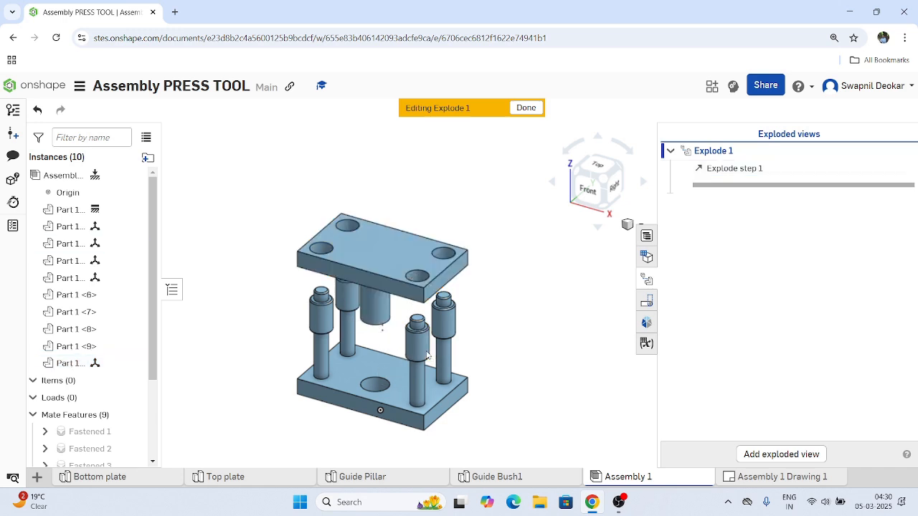
Add an explode step that translates all four guide pillars downward with a distance of -100 mm.
left_click(416, 387)
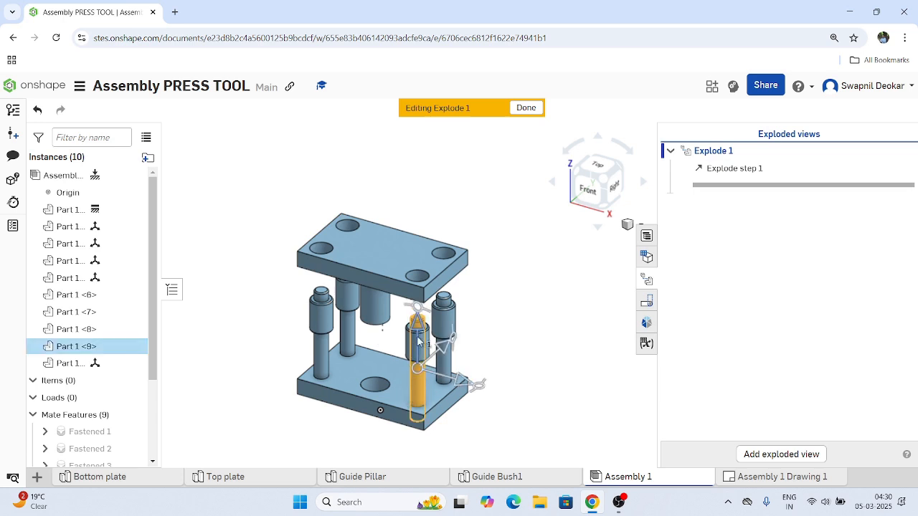
left_click_drag(422, 326, 417, 423)
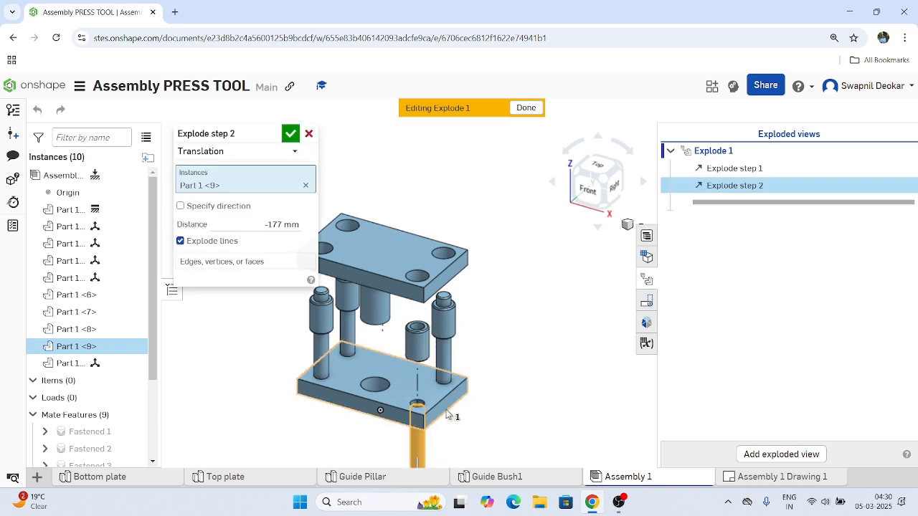
left_click(268, 223)
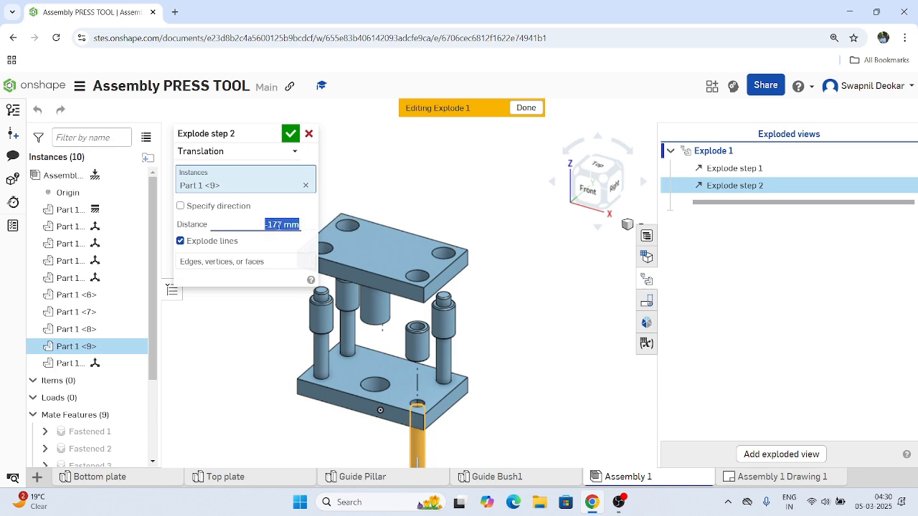
type("-100")
key("Return")
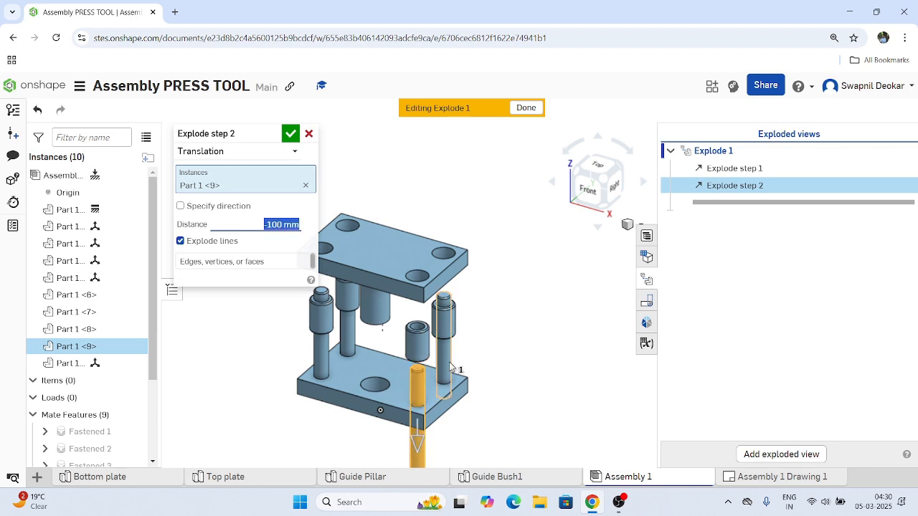
left_click(448, 368)
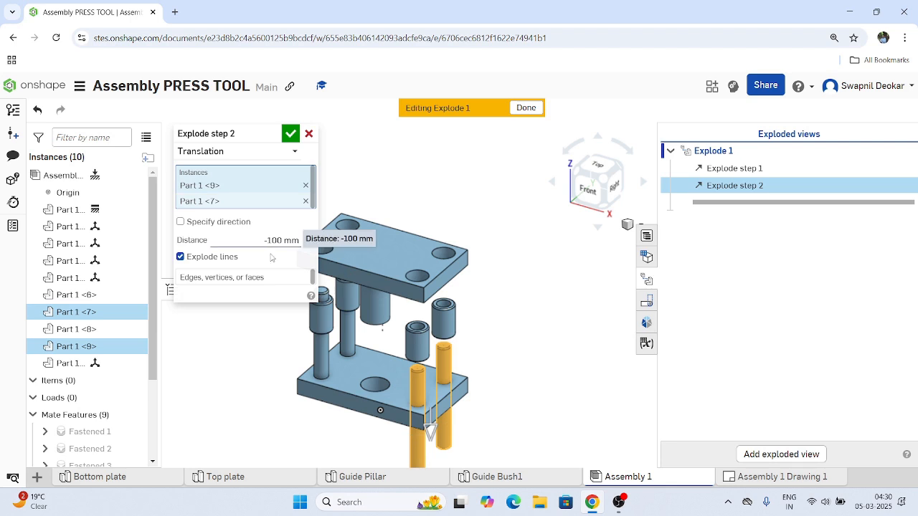
left_click(320, 357)
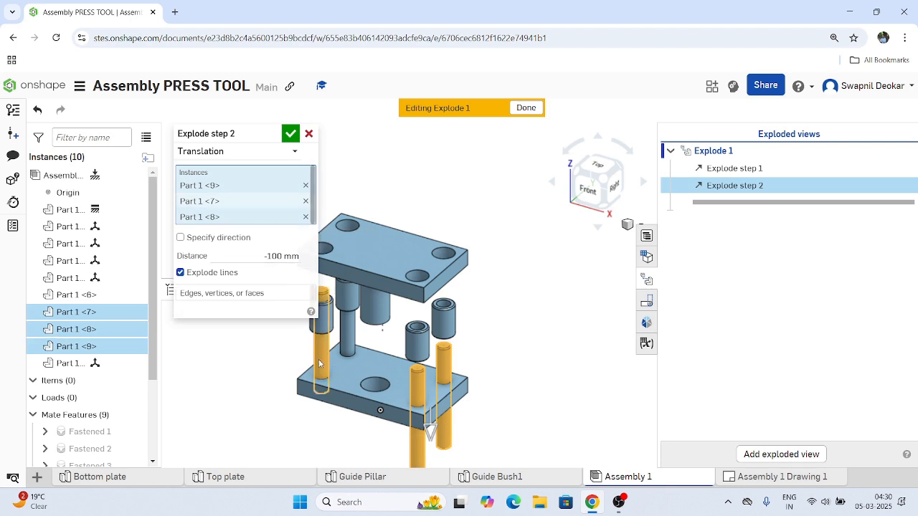
left_click(290, 134)
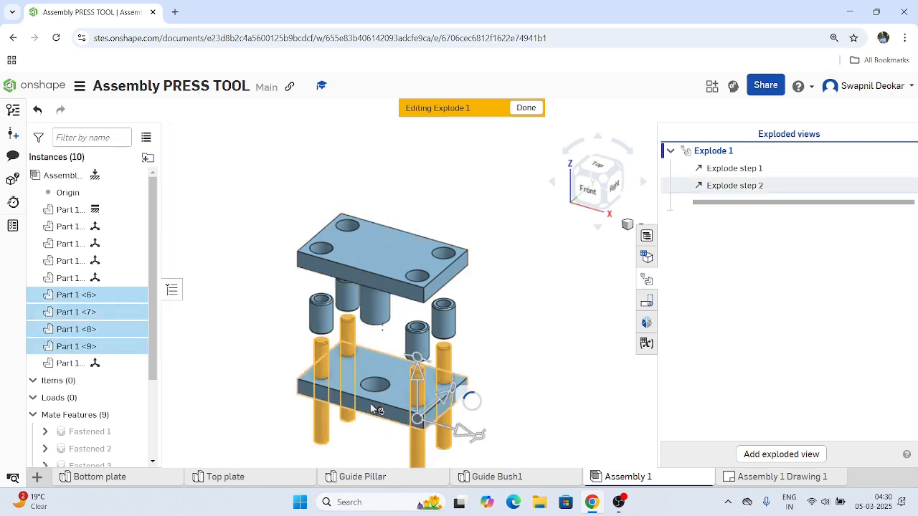
Explode the bottom plate downward with a translation distance of -150 mm and finish editing the exploded view.
left_click(376, 388)
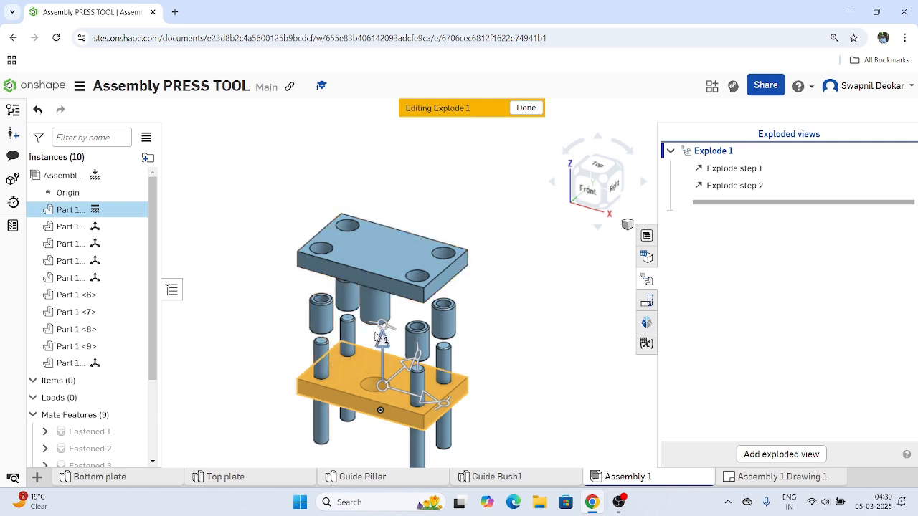
left_click_drag(381, 346, 379, 402)
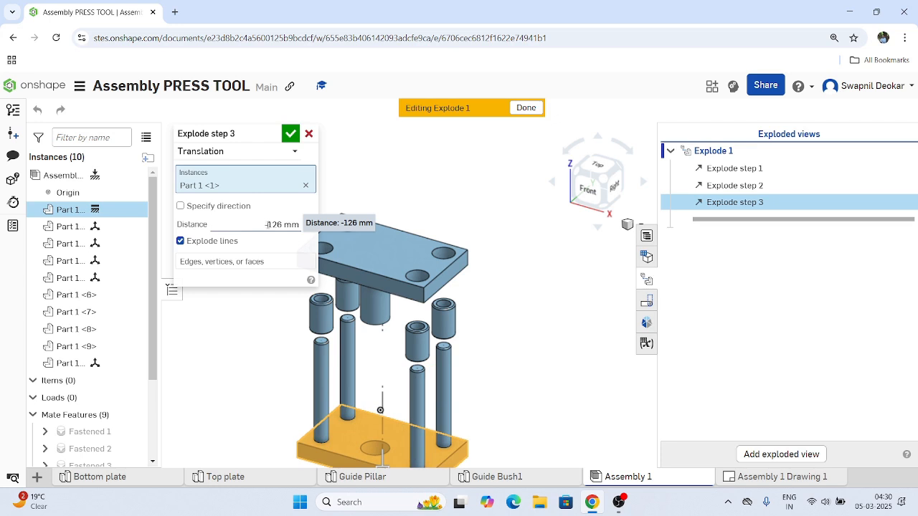
left_click(268, 224)
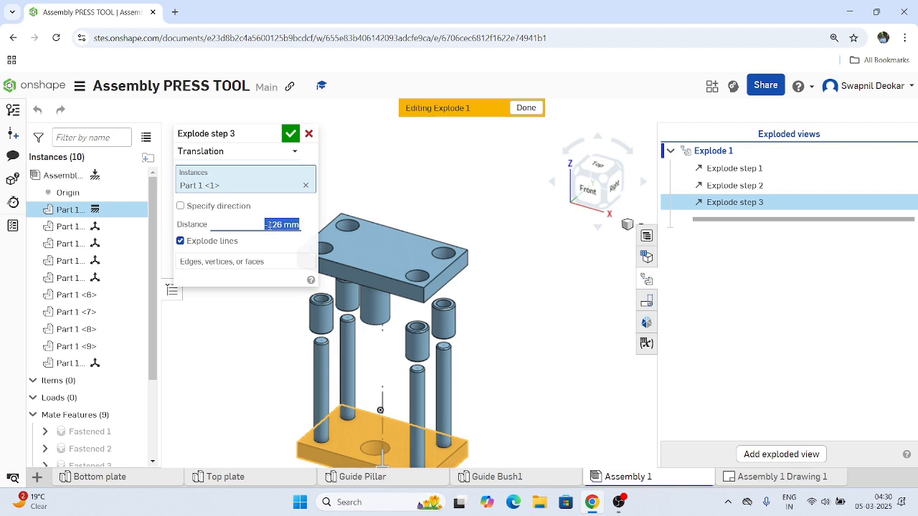
key("BackSpace")
left_click(295, 155)
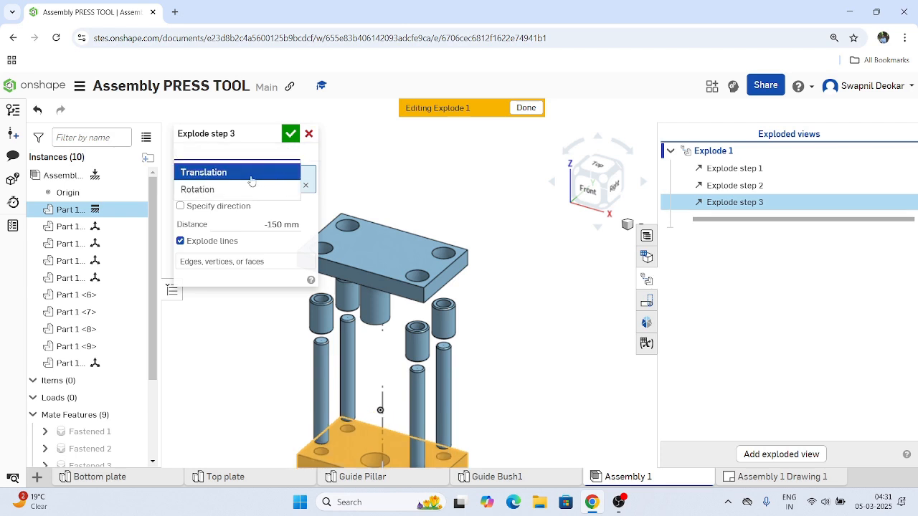
left_click(248, 173)
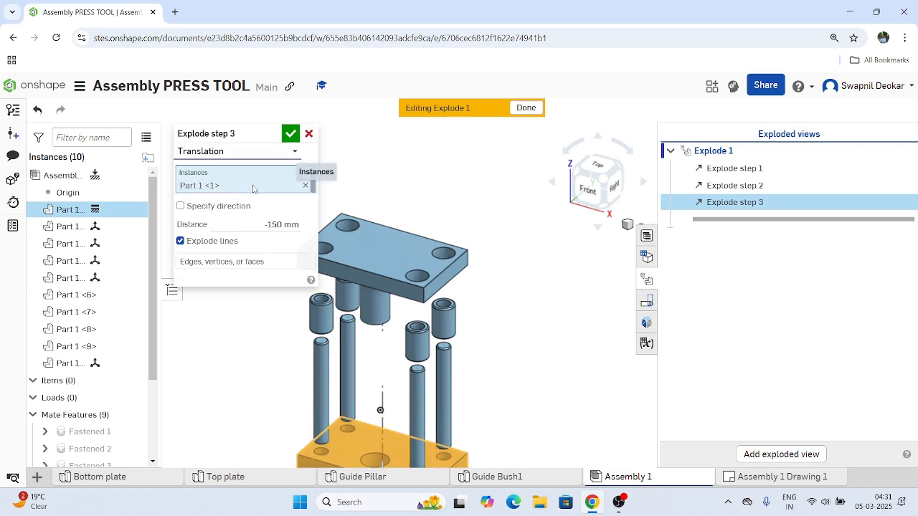
left_click(291, 134)
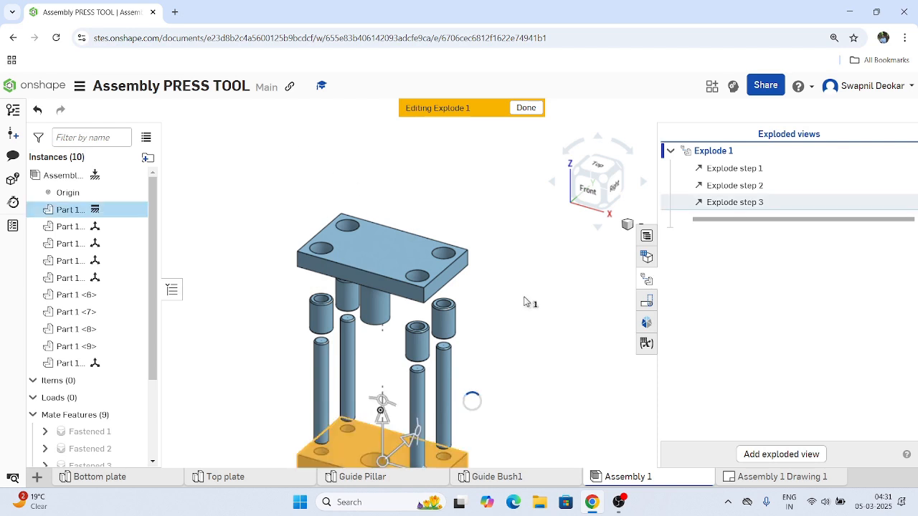
scroll(524, 302, "down", 3)
scroll(484, 397, "up", 2)
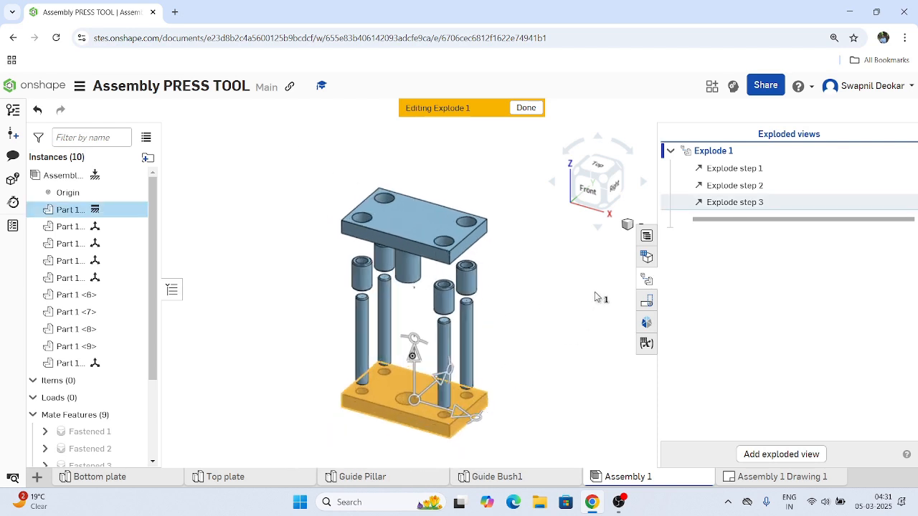
left_click(526, 108)
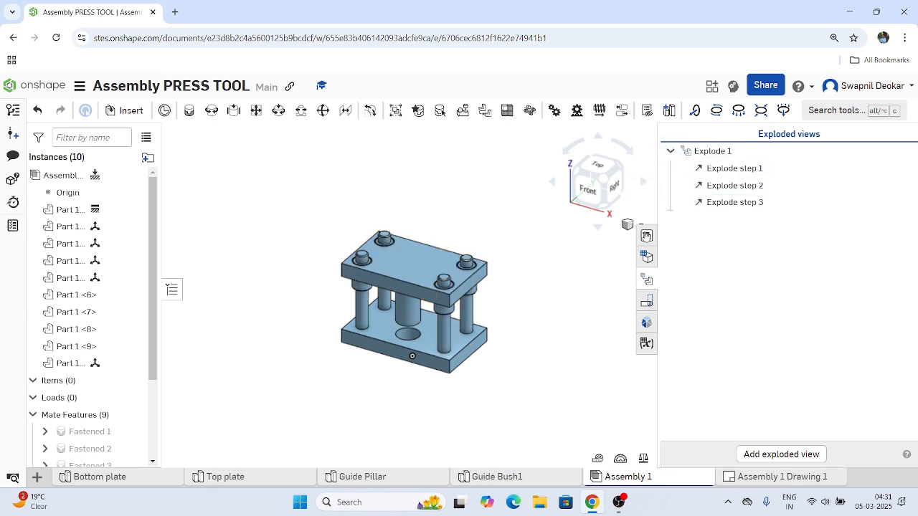
In the updated Assembly 1 Drawing 1, show the isometric view as Explode 1 and move it clear of the BOM table.
left_click(755, 479)
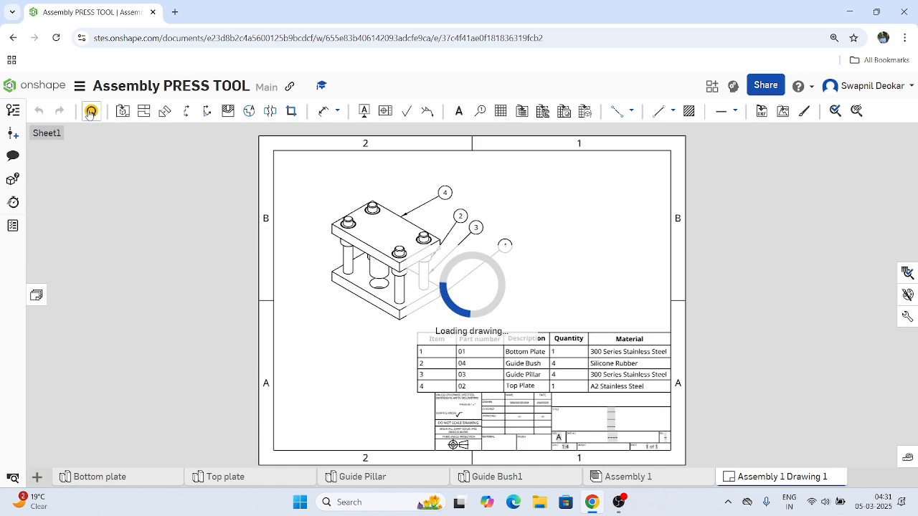
left_click(92, 113)
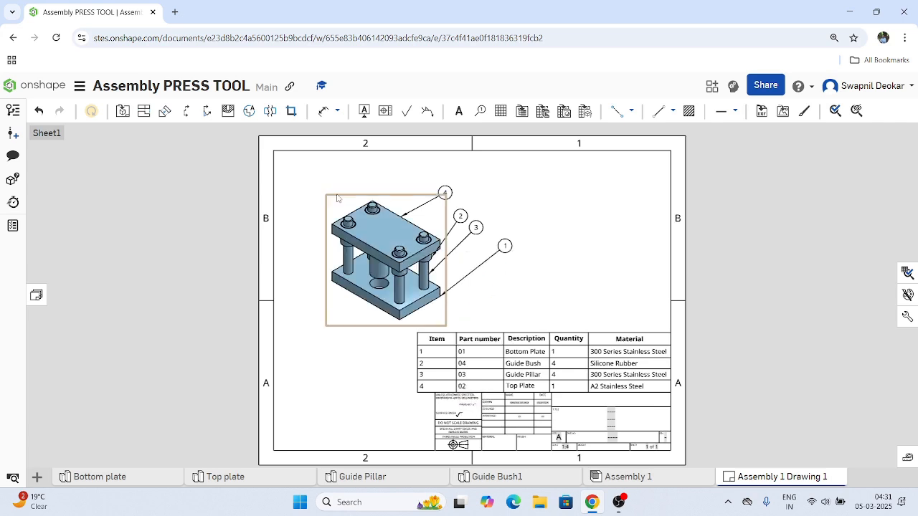
right_click(364, 244)
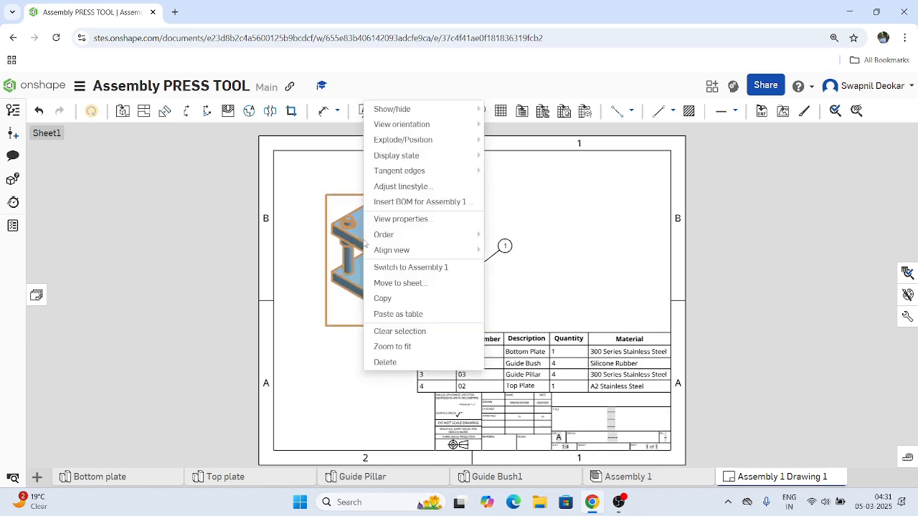
mouse_move(468, 153)
mouse_move(443, 140)
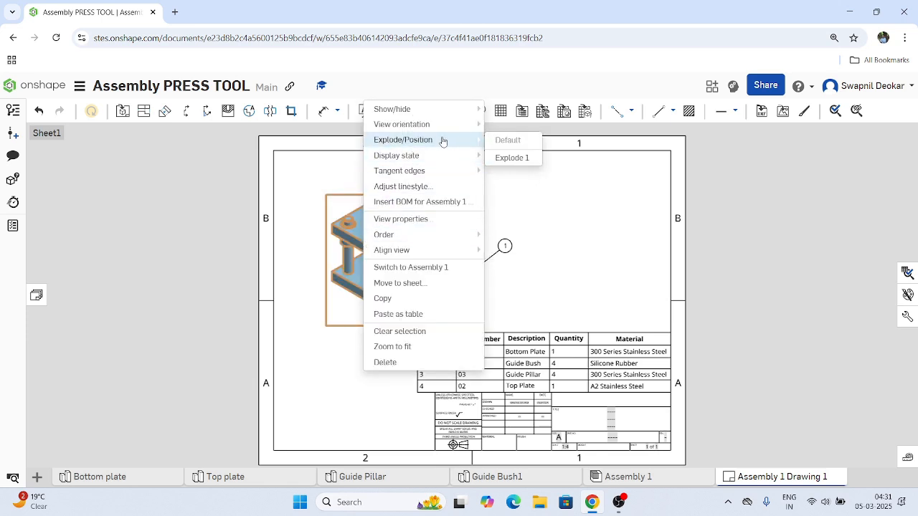
left_click(512, 155)
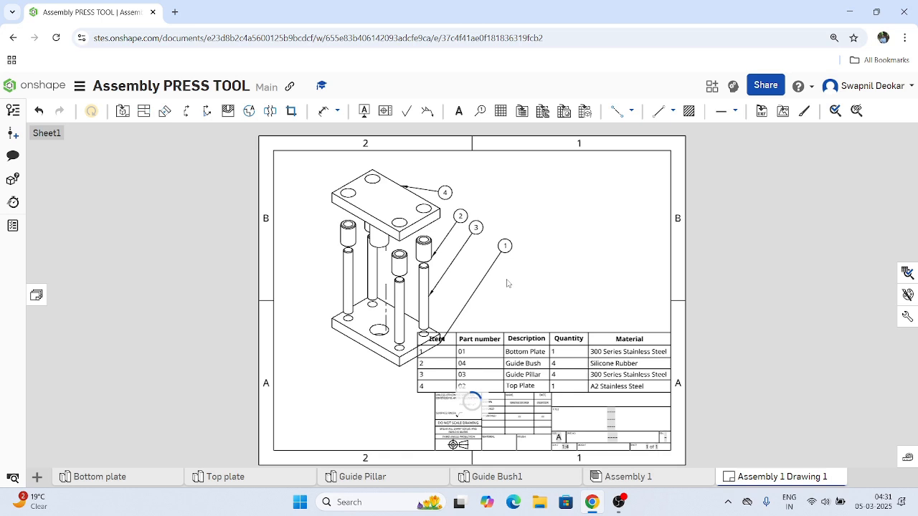
left_click_drag(388, 259, 343, 252)
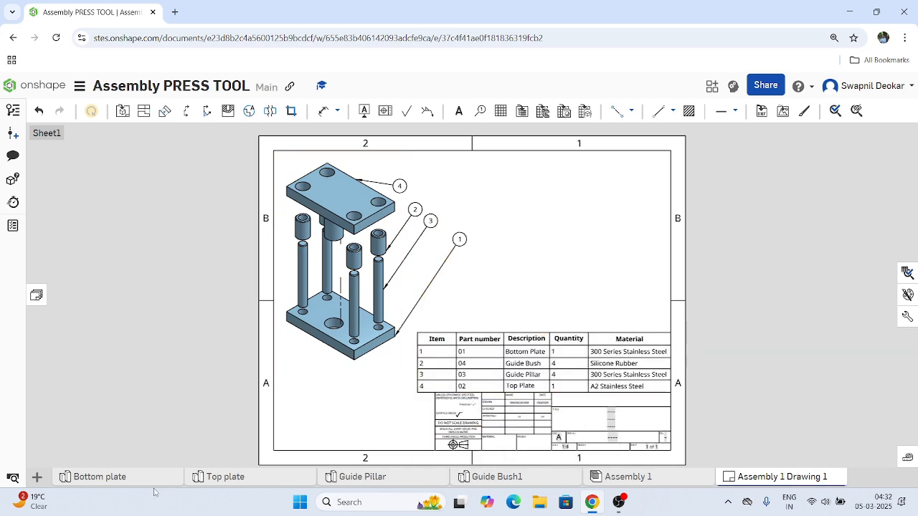
Look at the options available for Part 1 in the Bottom plate part studio.
left_click(101, 476)
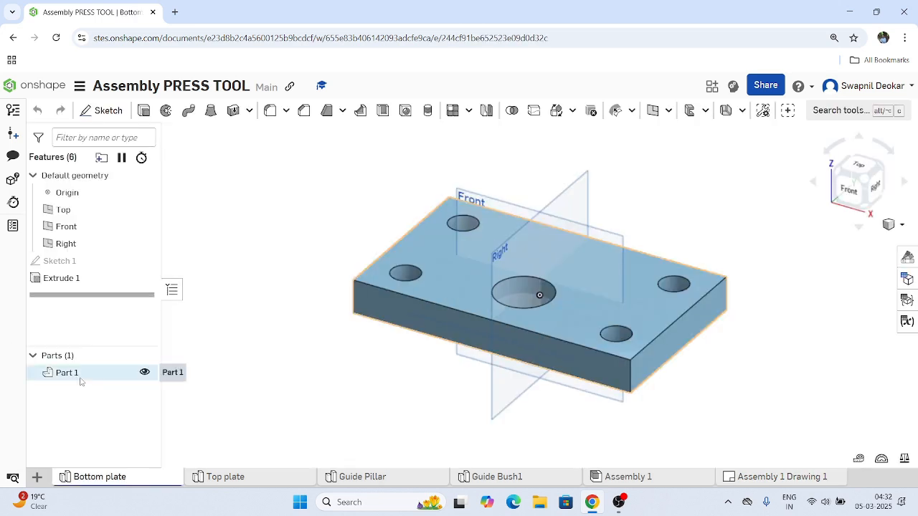
left_click(81, 379)
right_click(81, 379)
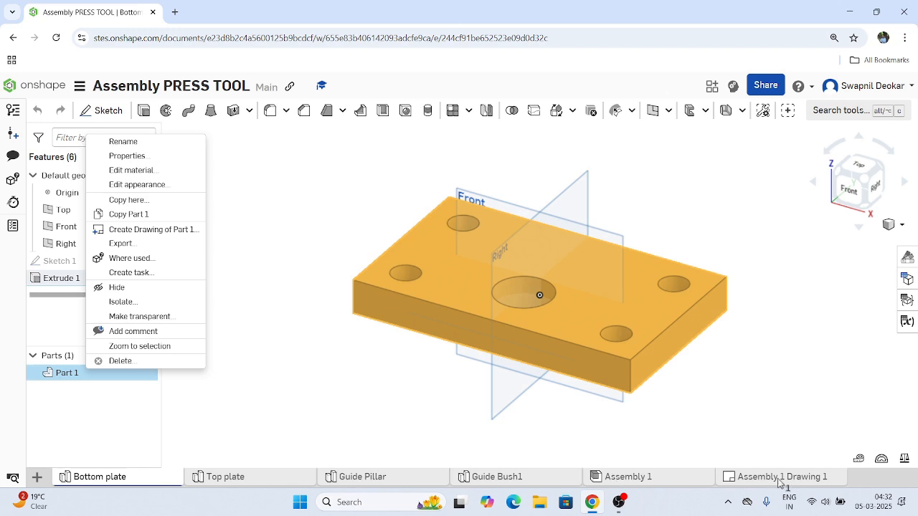
Set the appearance of Part 1 in the Bottom plate part studio to orange.
left_click(670, 479)
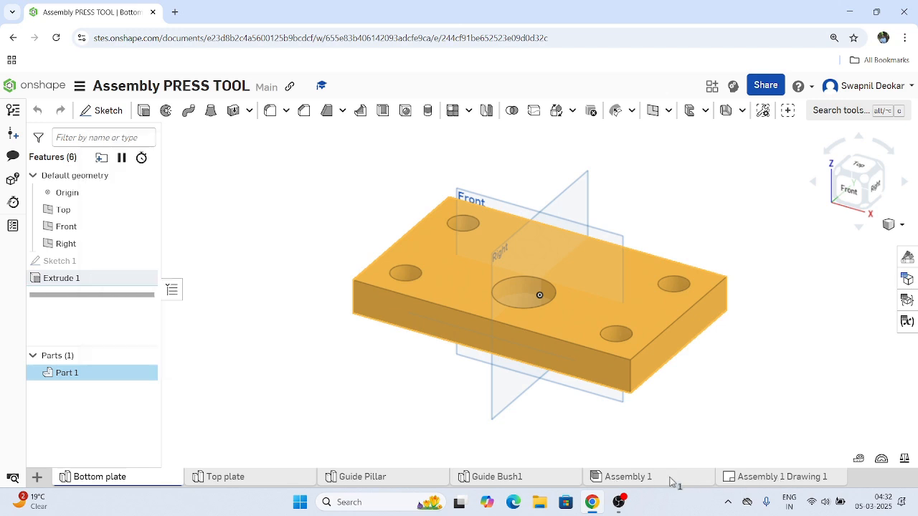
right_click(91, 378)
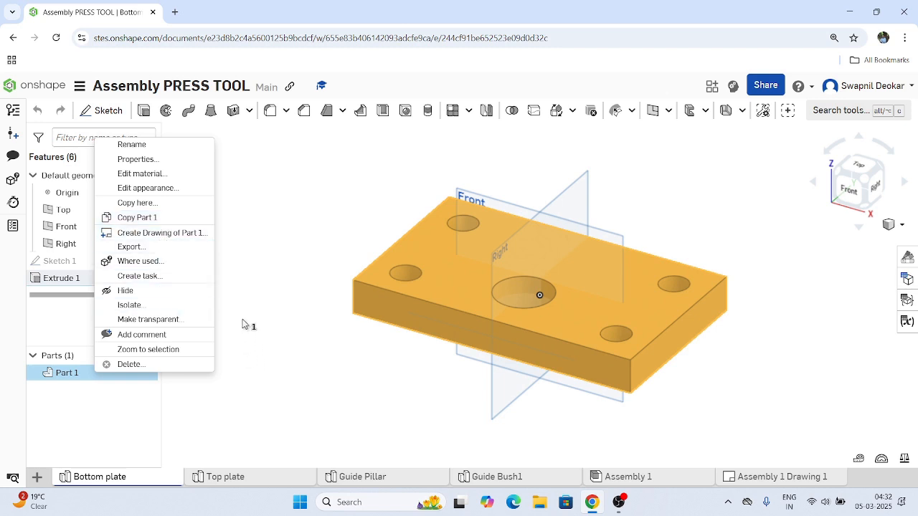
left_click(163, 189)
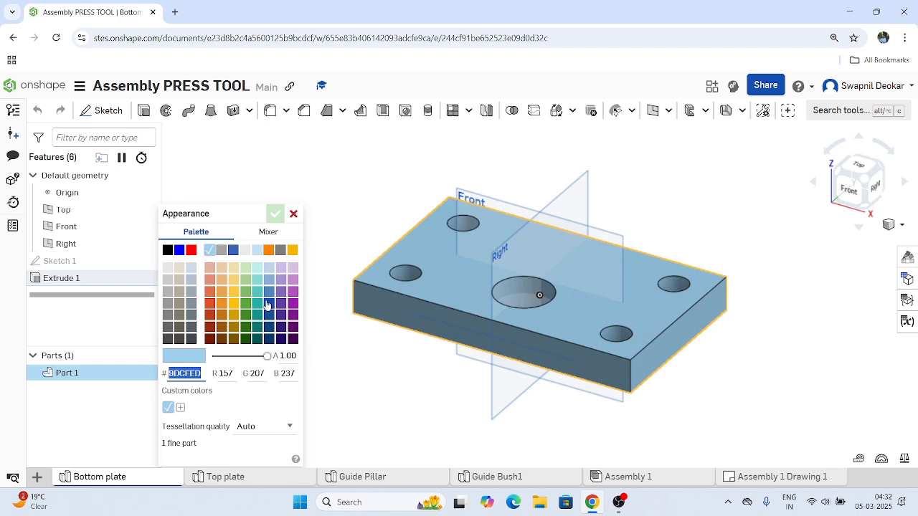
left_click(269, 250)
left_click(274, 213)
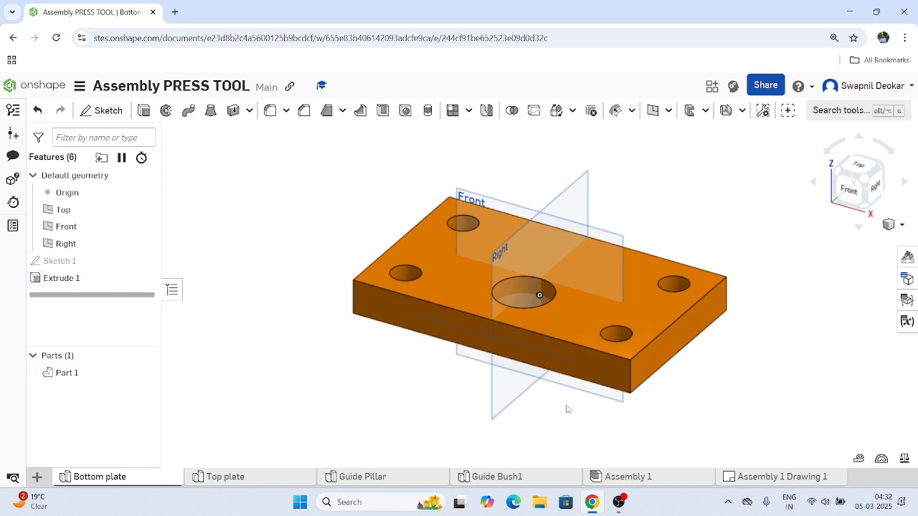
Add an Appearance column to the bill of materials of Assembly 1 and bring it into view.
left_click(646, 480)
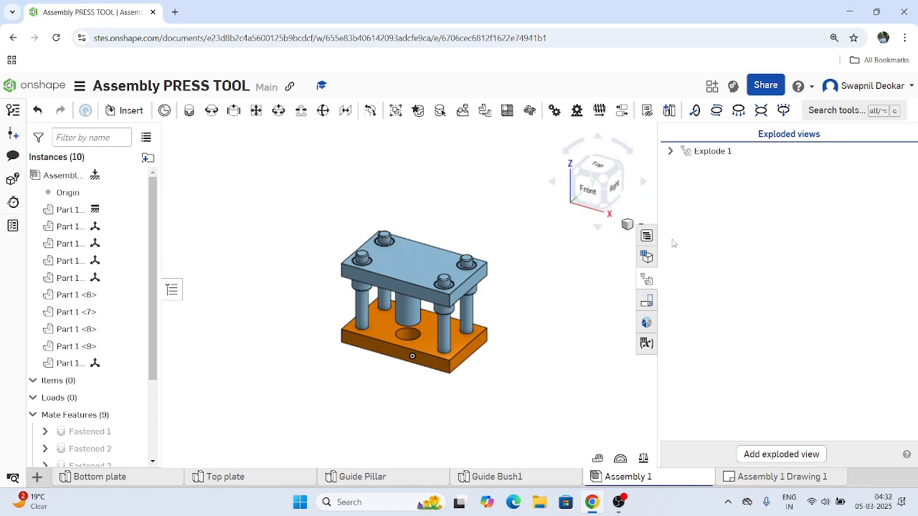
left_click(647, 237)
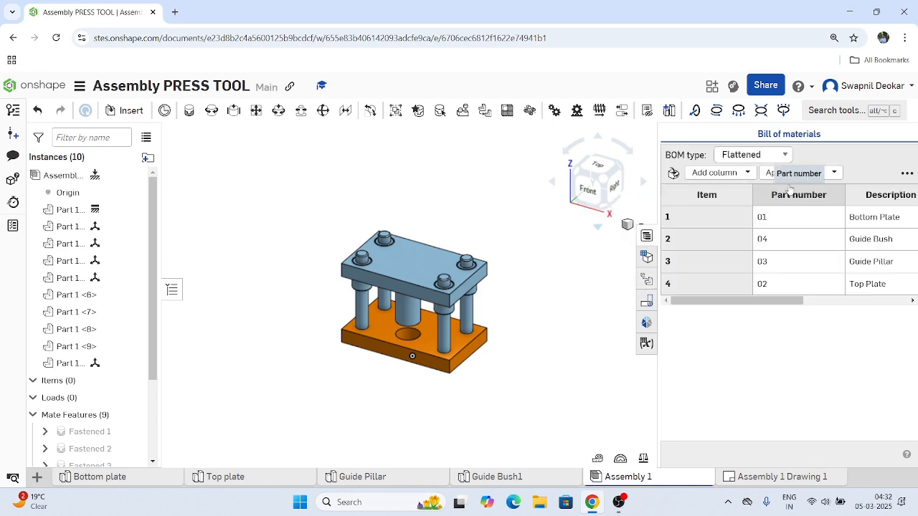
left_click(748, 175)
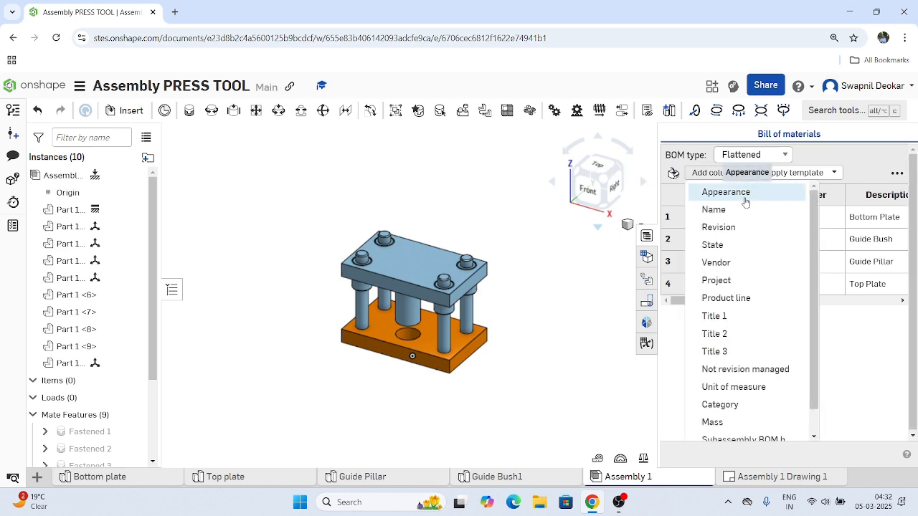
left_click(740, 193)
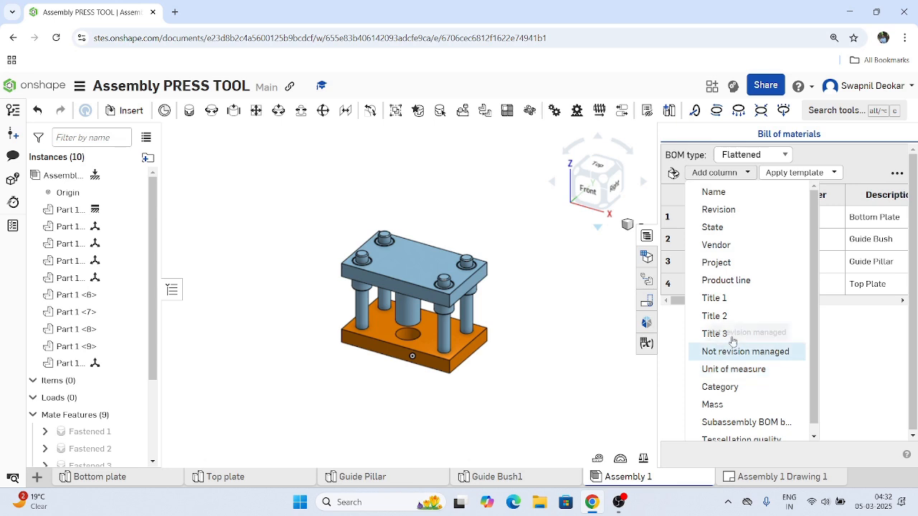
scroll(752, 308, "down", 1)
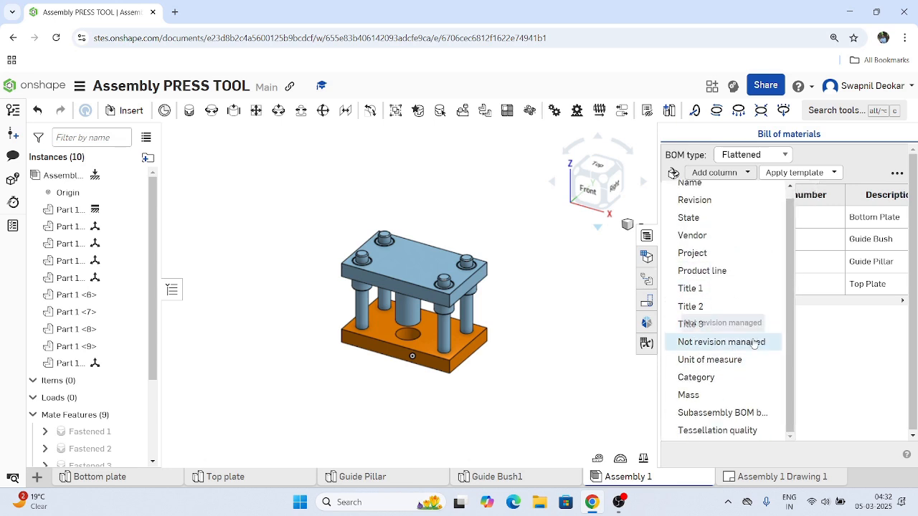
left_click(846, 364)
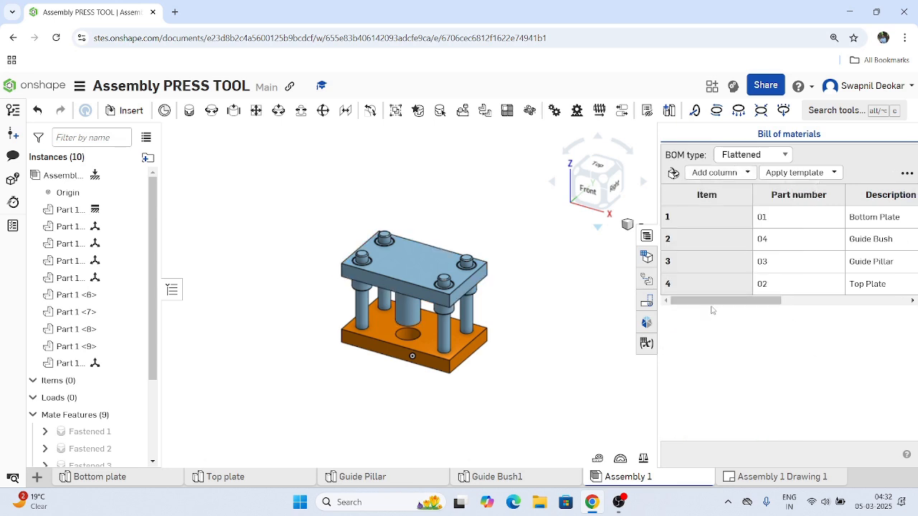
left_click_drag(711, 299, 838, 301)
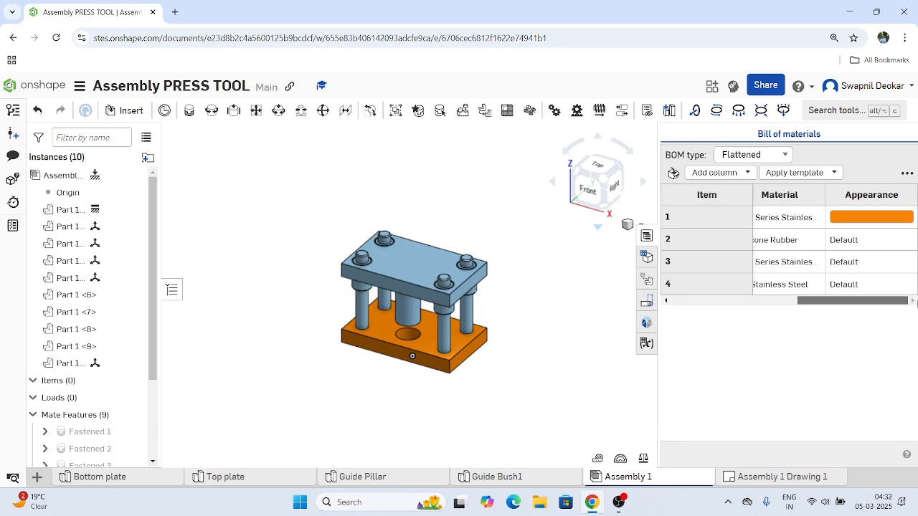
Set the Guide Bush's appearance to purple through its row in the bill of materials.
left_click(841, 247)
left_click(844, 246)
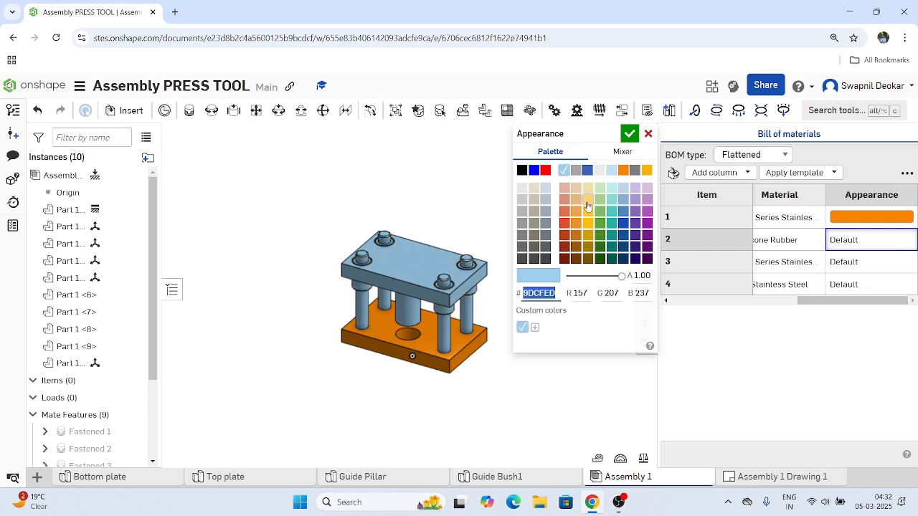
left_click(647, 216)
left_click(629, 133)
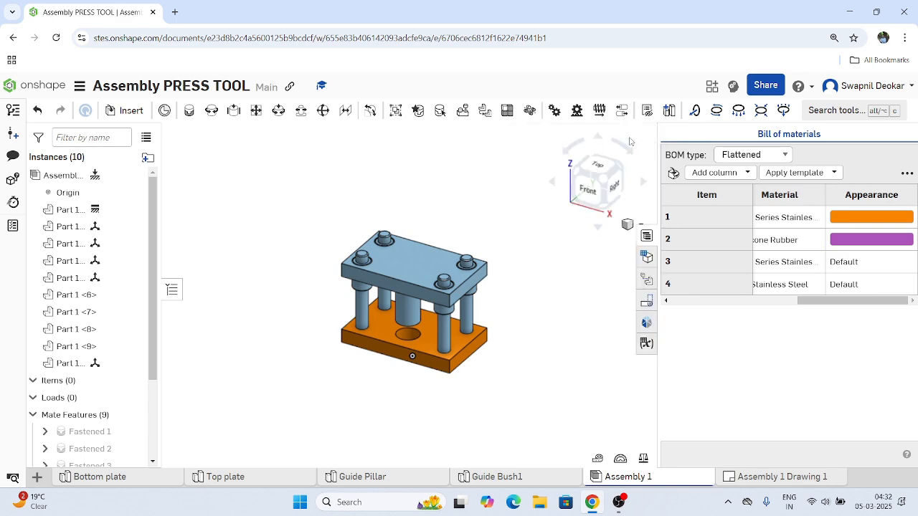
Set the Guide Pillar's appearance to dark blue 1651B0 through its row in the bill of materials.
left_click(846, 262)
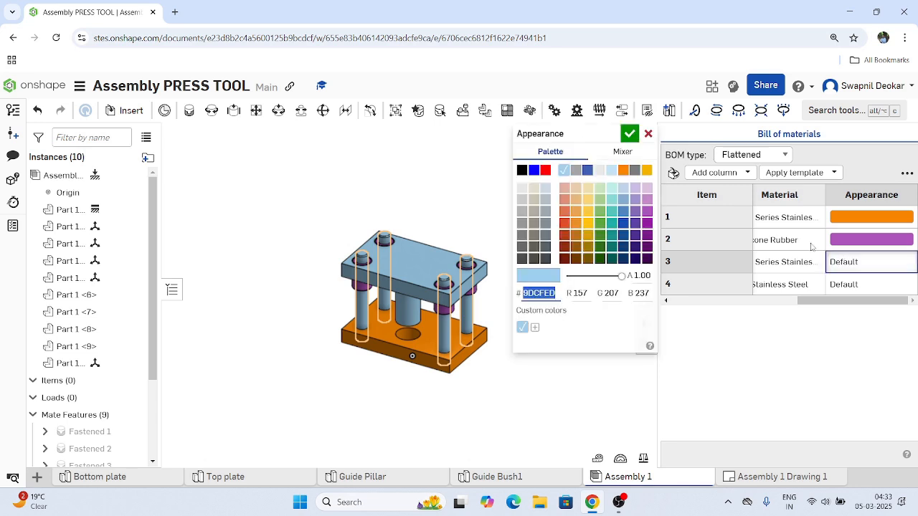
left_click(624, 224)
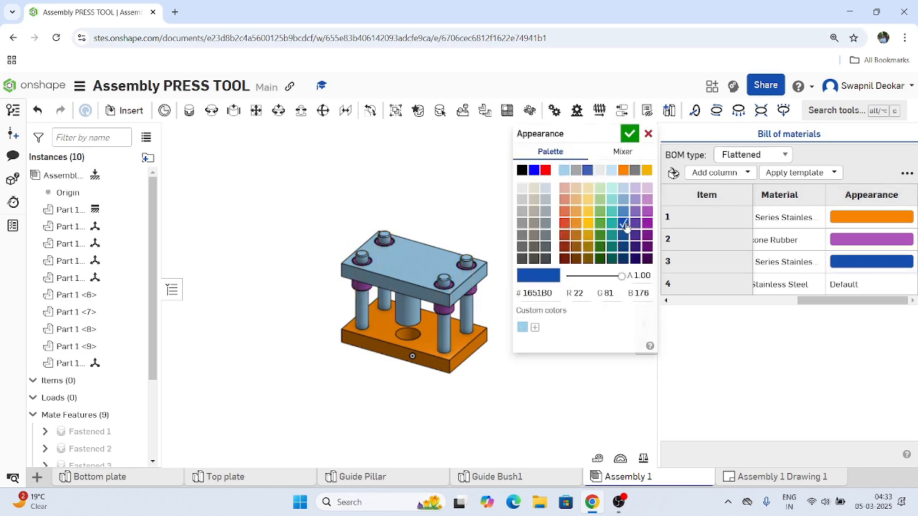
left_click(630, 135)
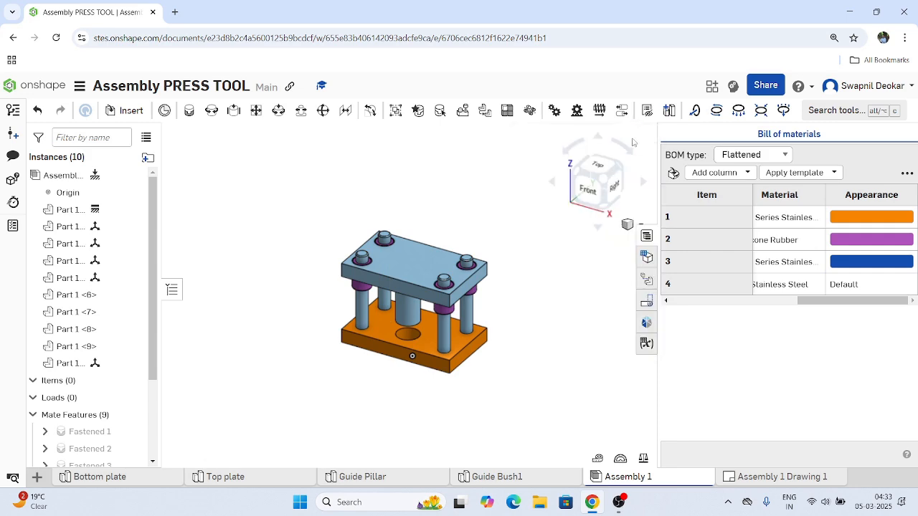
Set the Top Plate's appearance to teal 57C6BD through its row in the bill of materials.
double_click(851, 285)
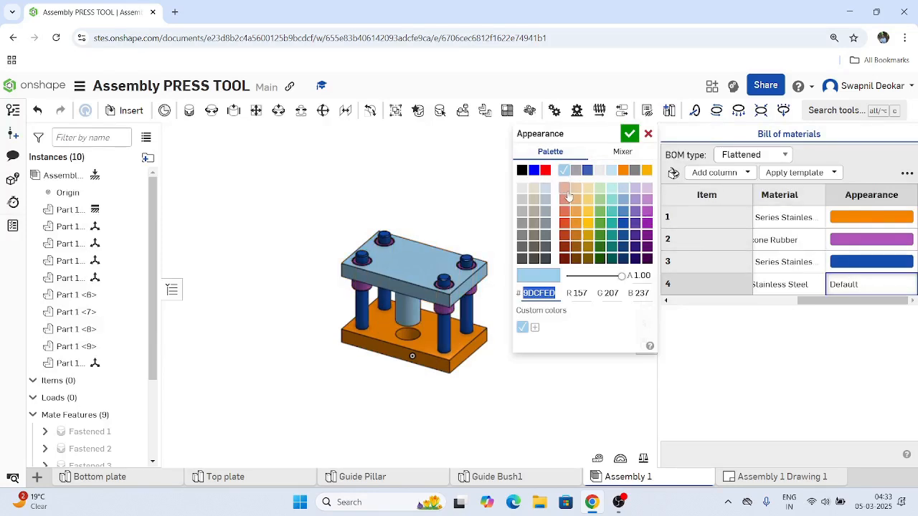
left_click(613, 212)
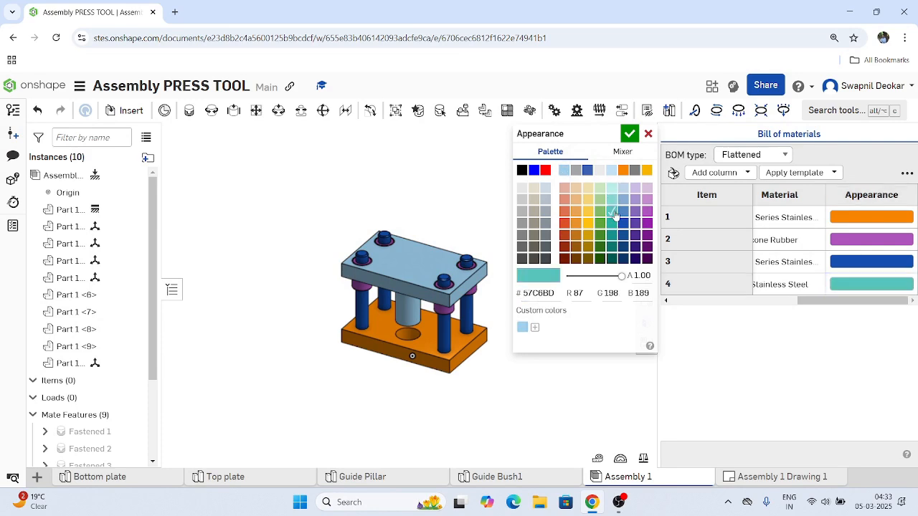
left_click(628, 134)
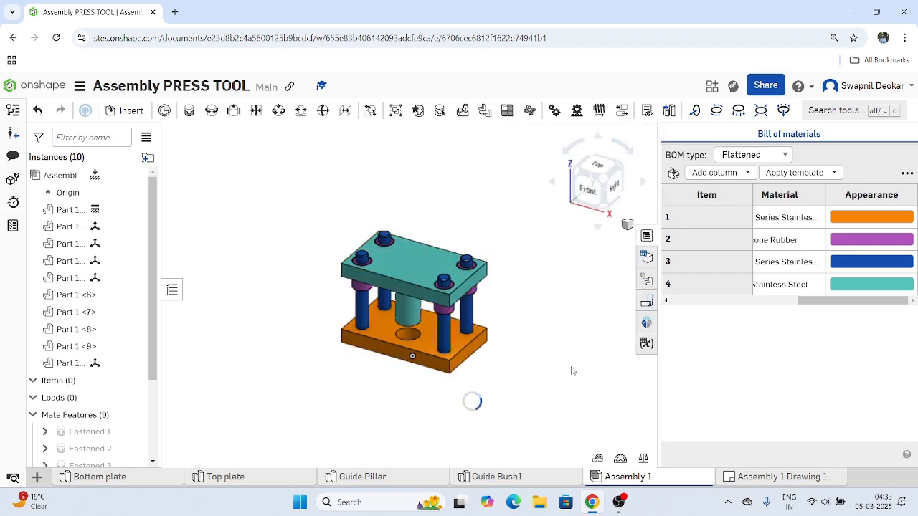
scroll(445, 380, "up", 1)
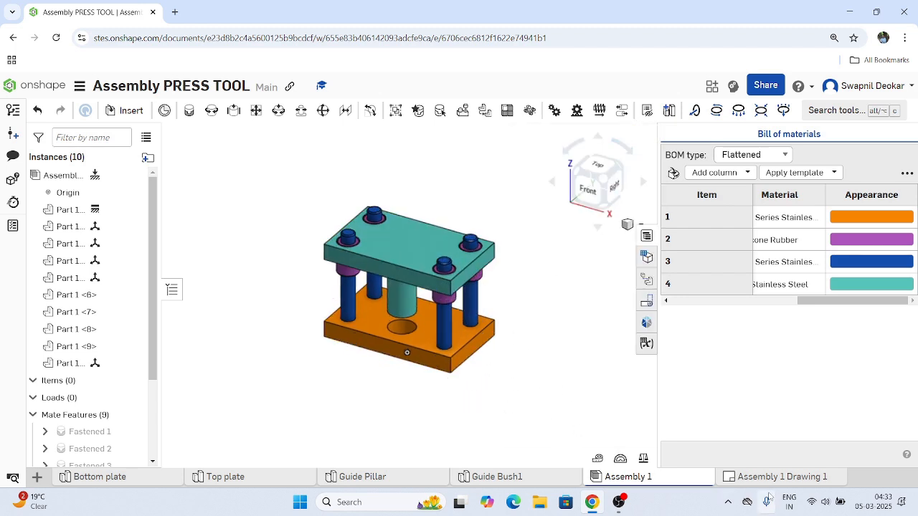
Remove the Appearance column from the bill of materials.
mouse_move(765, 484)
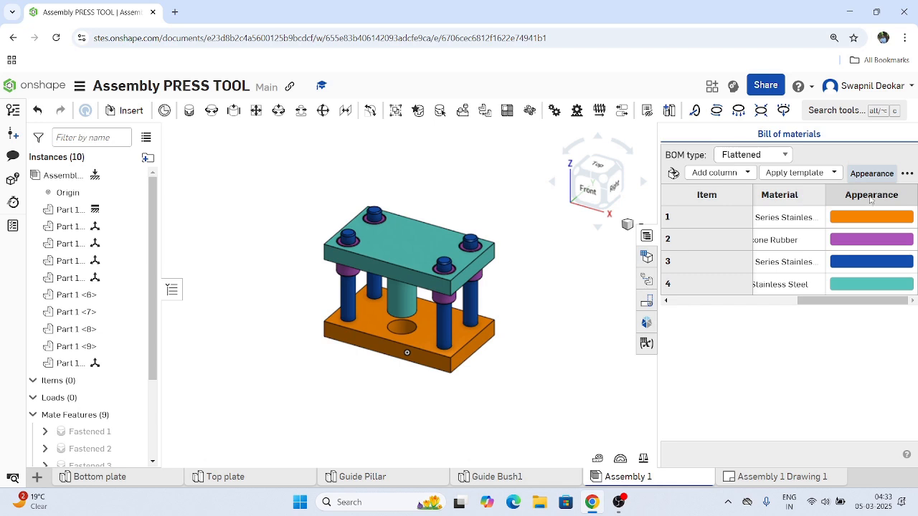
right_click(869, 199)
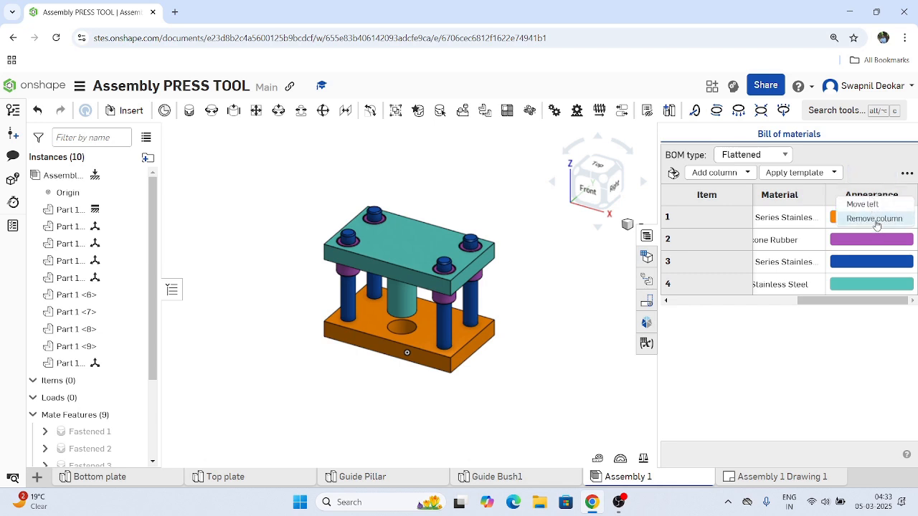
left_click(875, 219)
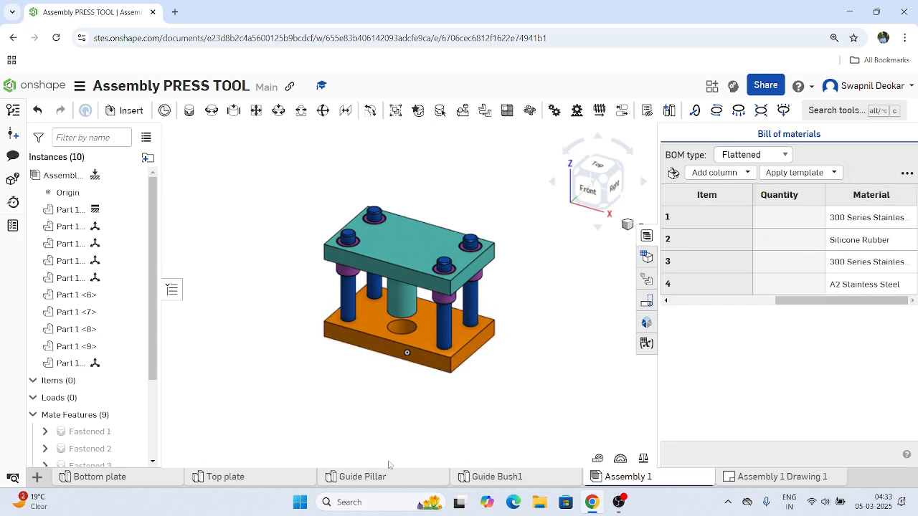
Check the part colours in the Top plate, Guide Pillar and Guide Bush1 part studios.
left_click(249, 483)
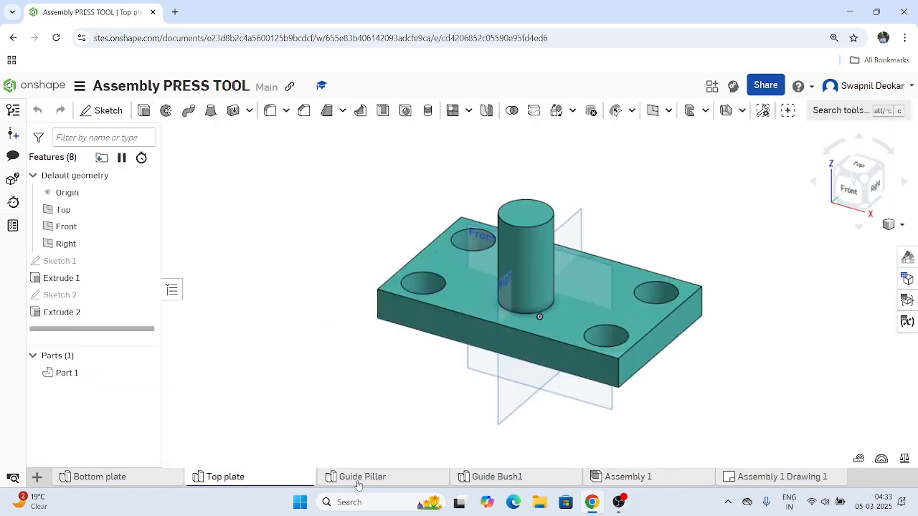
mouse_move(365, 485)
left_click(399, 485)
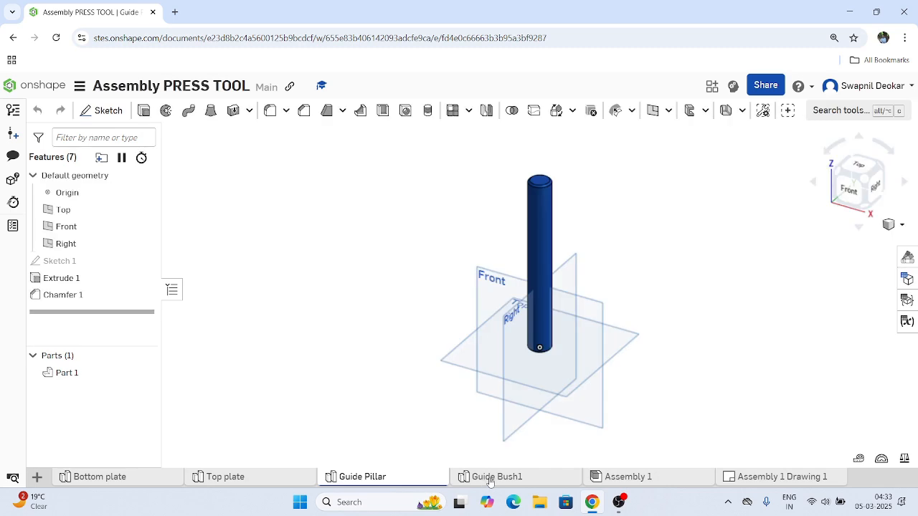
left_click(490, 479)
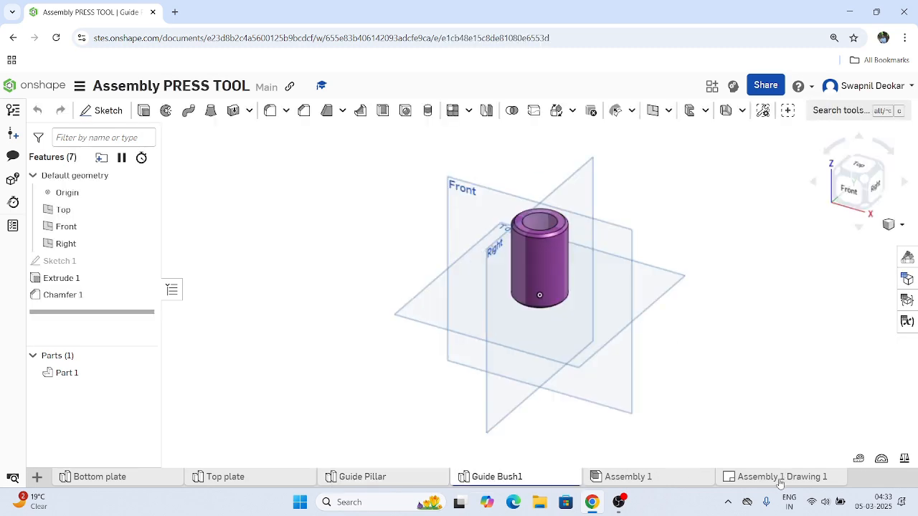
Update Assembly 1 Drawing 1 and set the isometric view's explode position to Default.
left_click(779, 481)
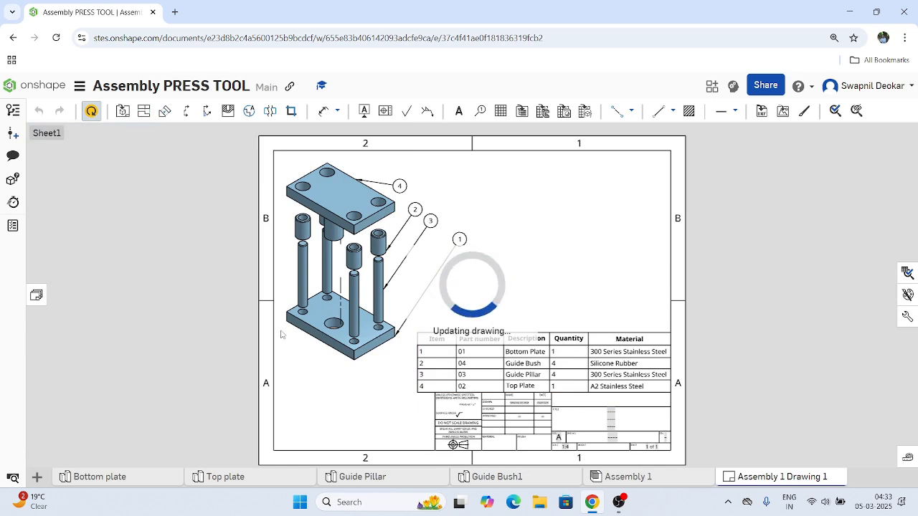
mouse_move(617, 511)
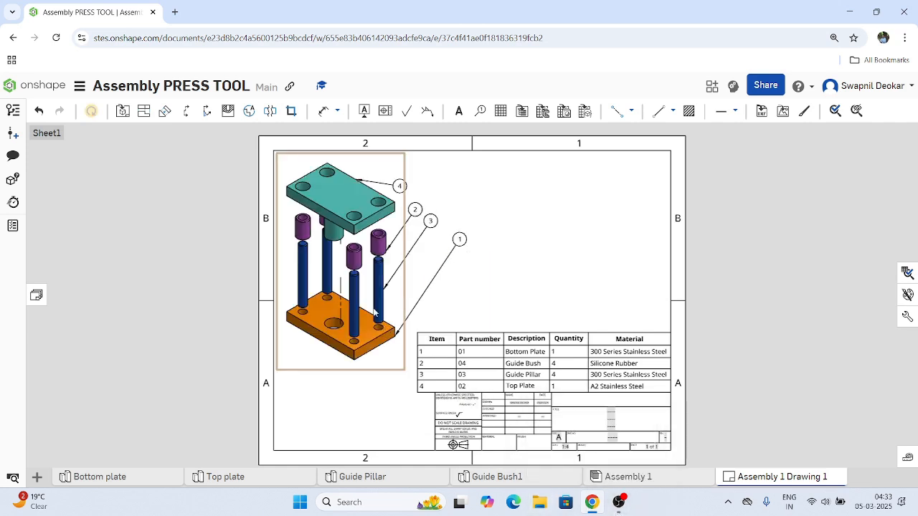
right_click(336, 286)
mouse_move(404, 148)
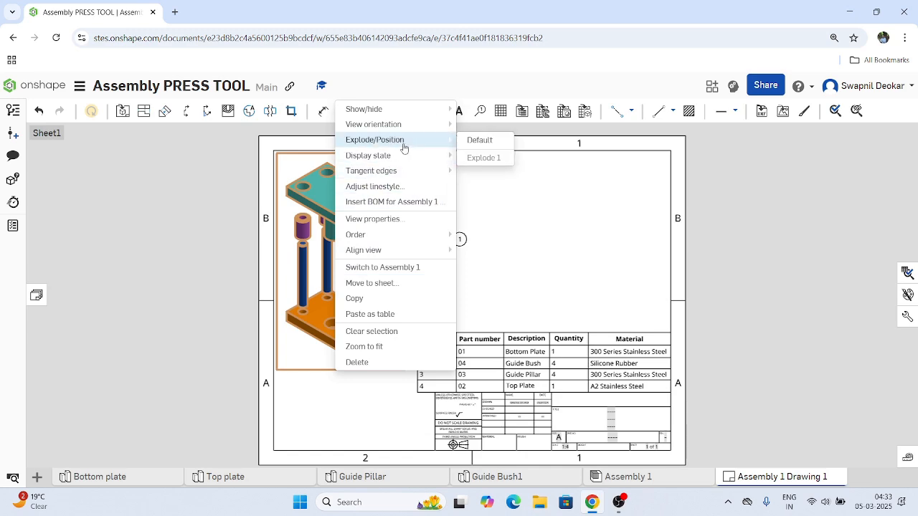
left_click(489, 144)
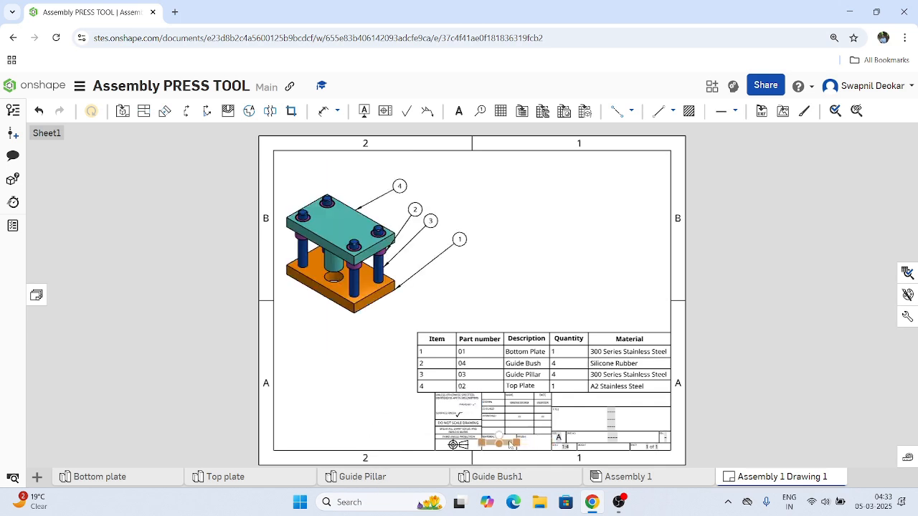
left_click(647, 479)
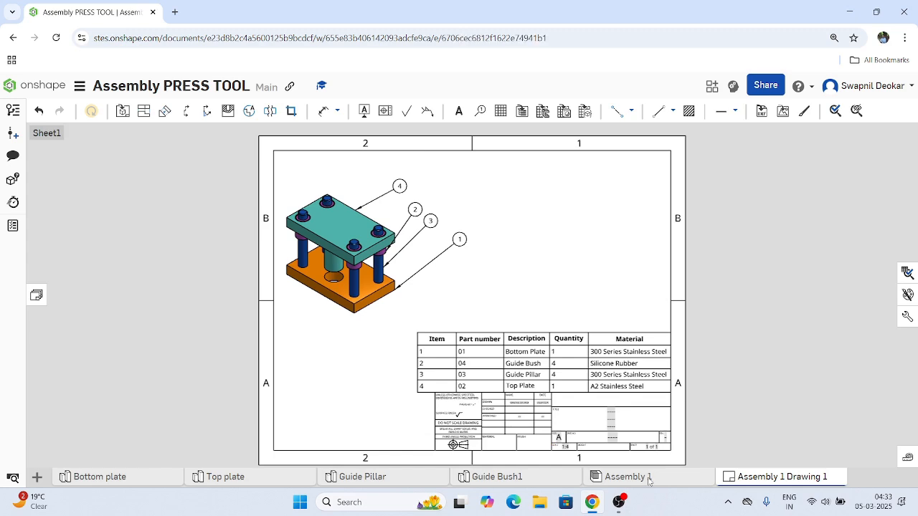
right_click(408, 268)
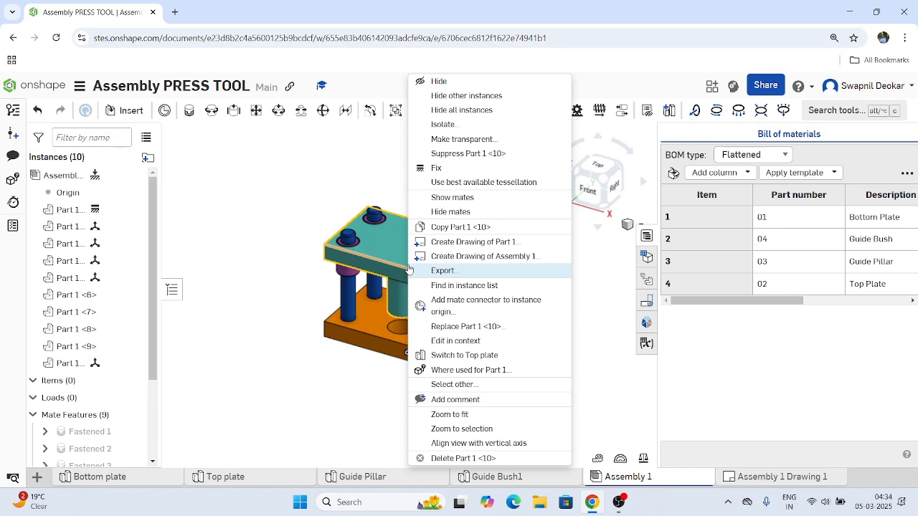
left_click(444, 272)
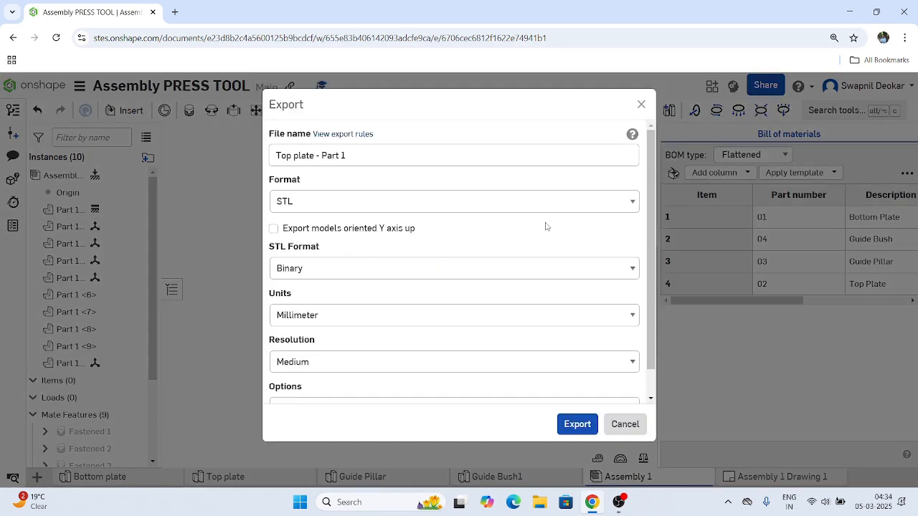
left_click(624, 424)
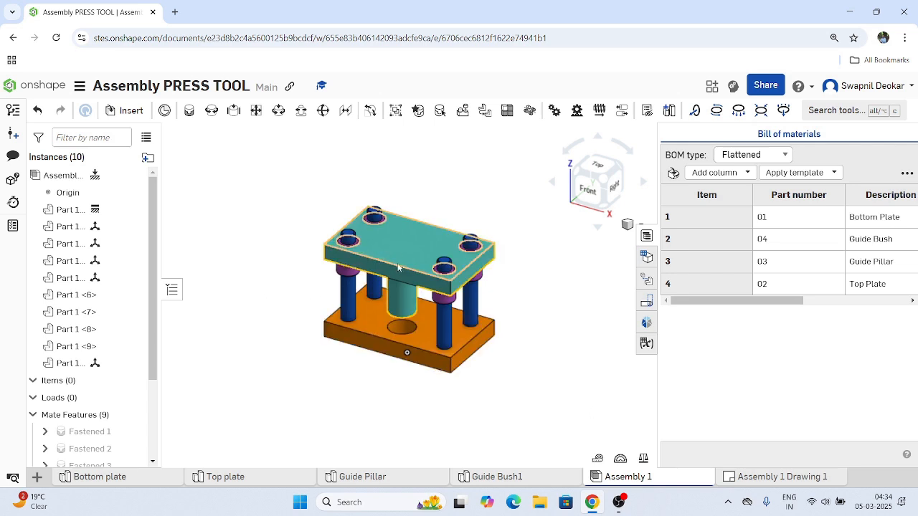
Show the exploded views of Assembly 1 and open Explode 1 for editing.
left_click(63, 176)
right_click(63, 176)
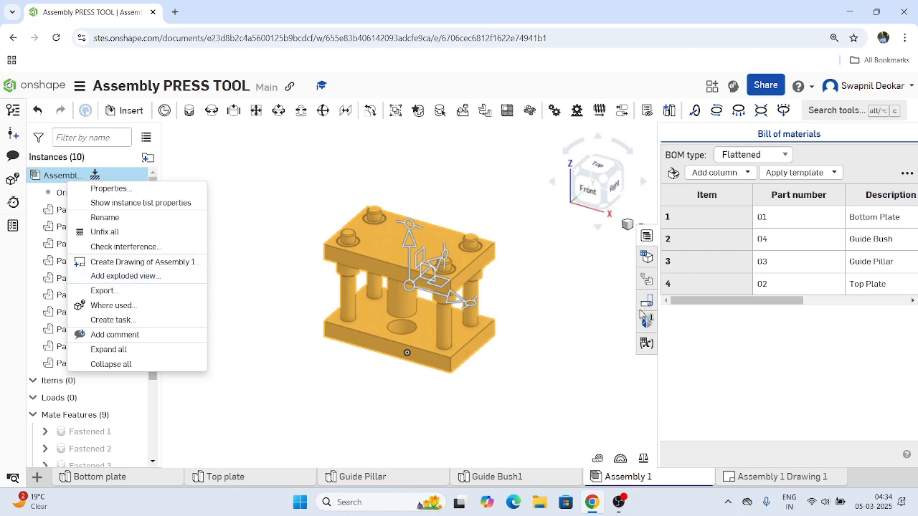
left_click(647, 280)
left_click(648, 280)
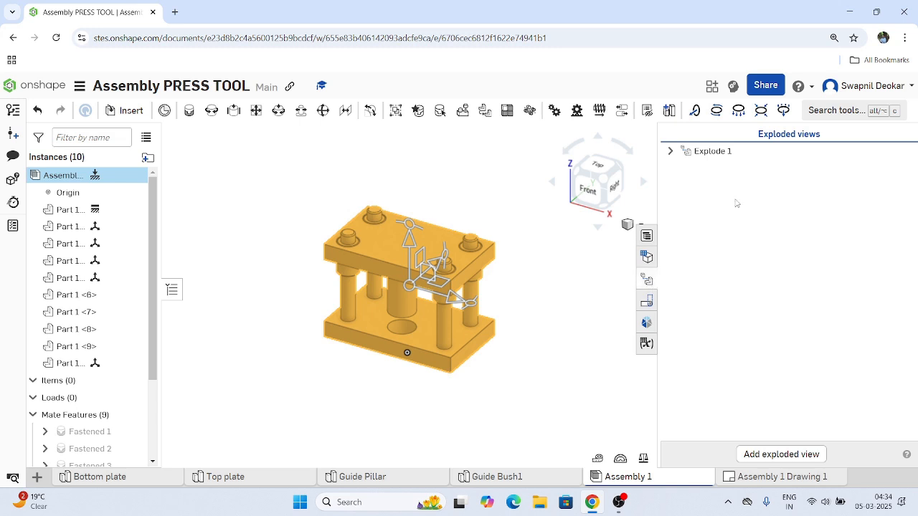
double_click(726, 159)
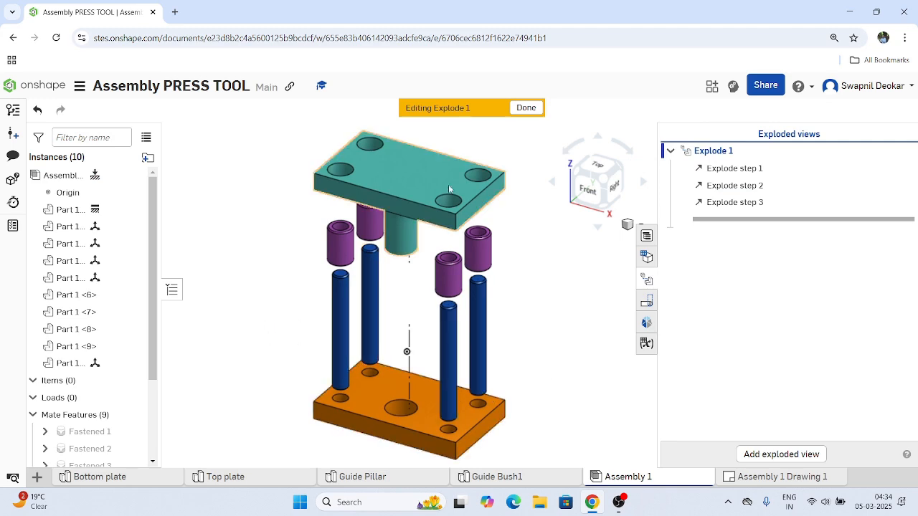
Turn off the explode lines in Explode step 1 of the top plate and return to Assembly 1 Drawing 1.
left_click(734, 168)
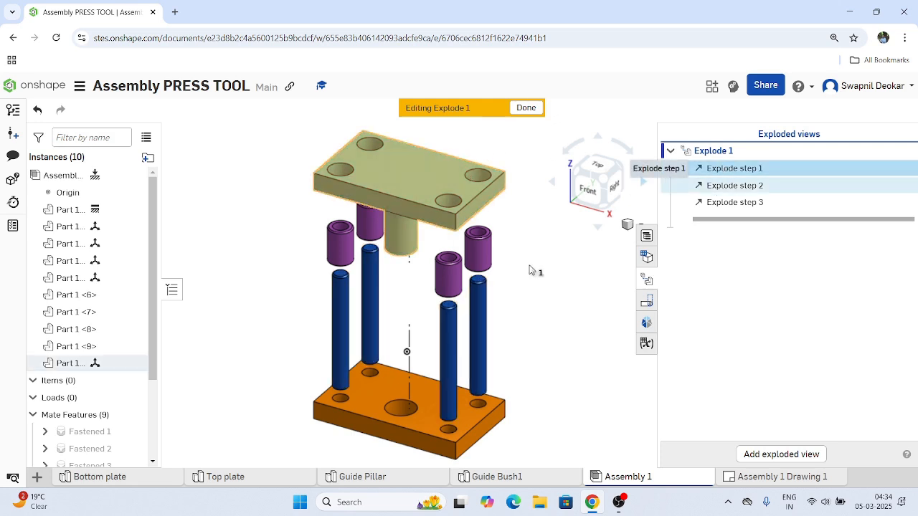
right_click(718, 171)
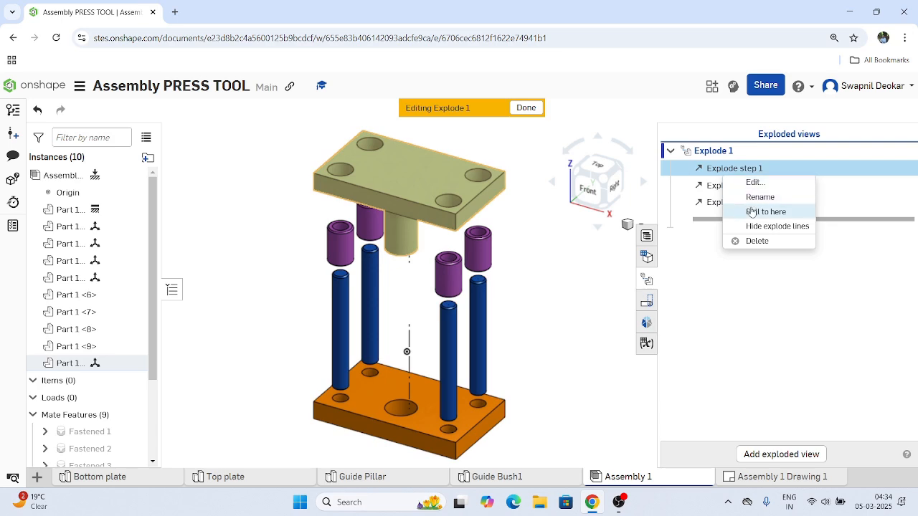
left_click(758, 183)
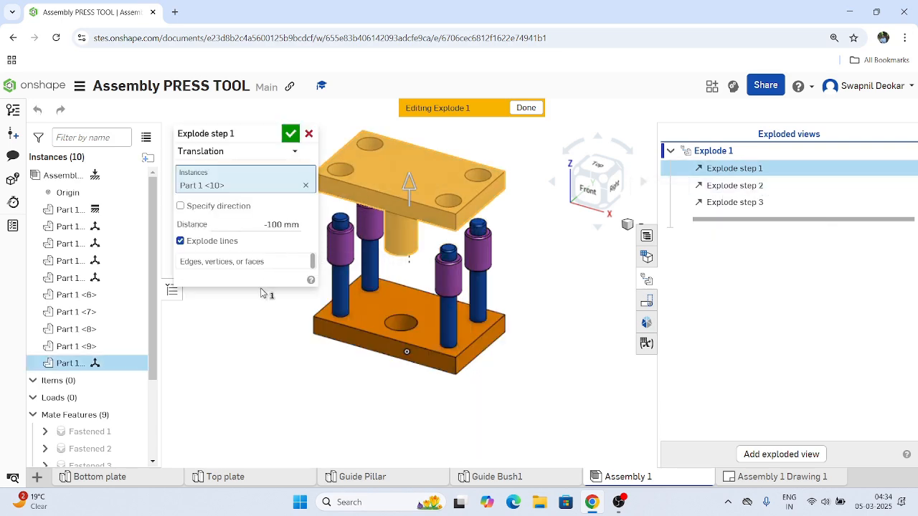
left_click(180, 241)
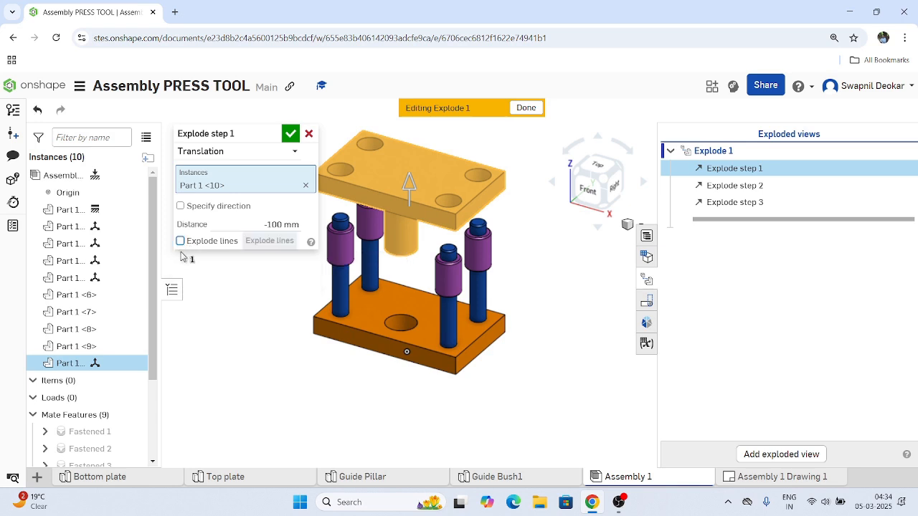
left_click(290, 133)
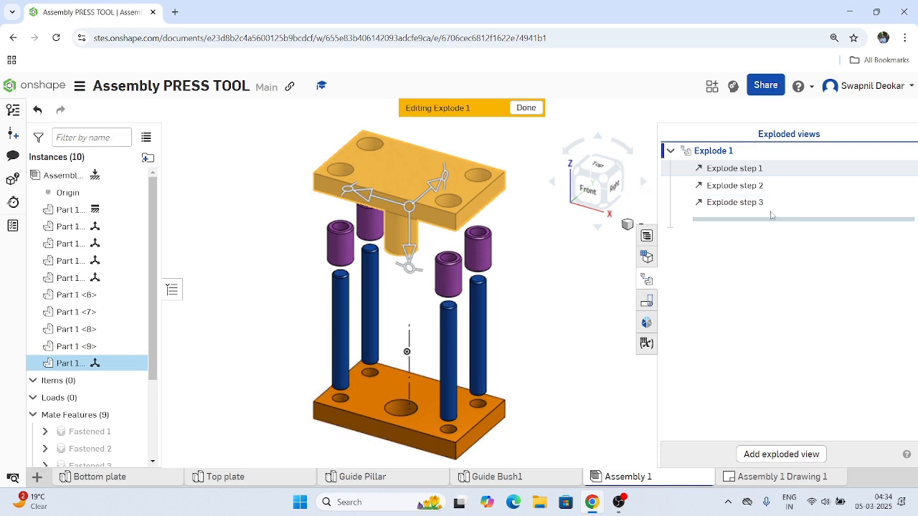
right_click(757, 189)
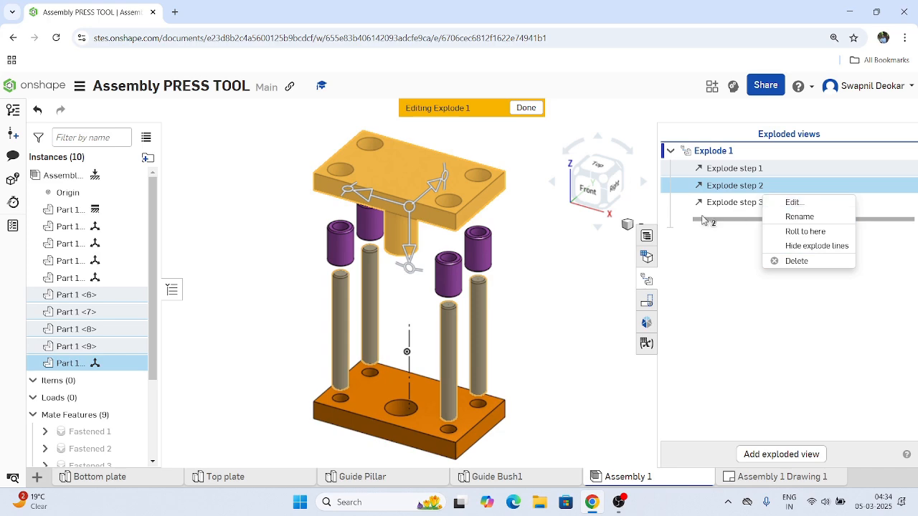
left_click(757, 476)
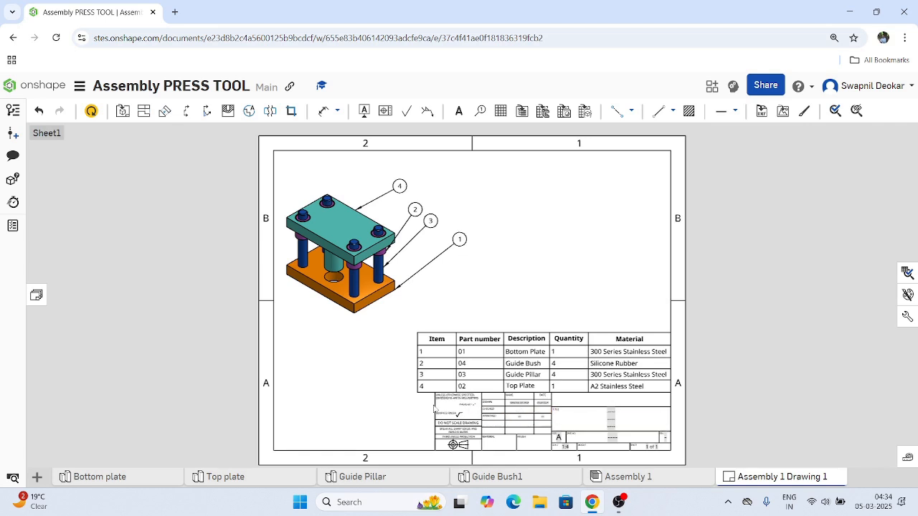